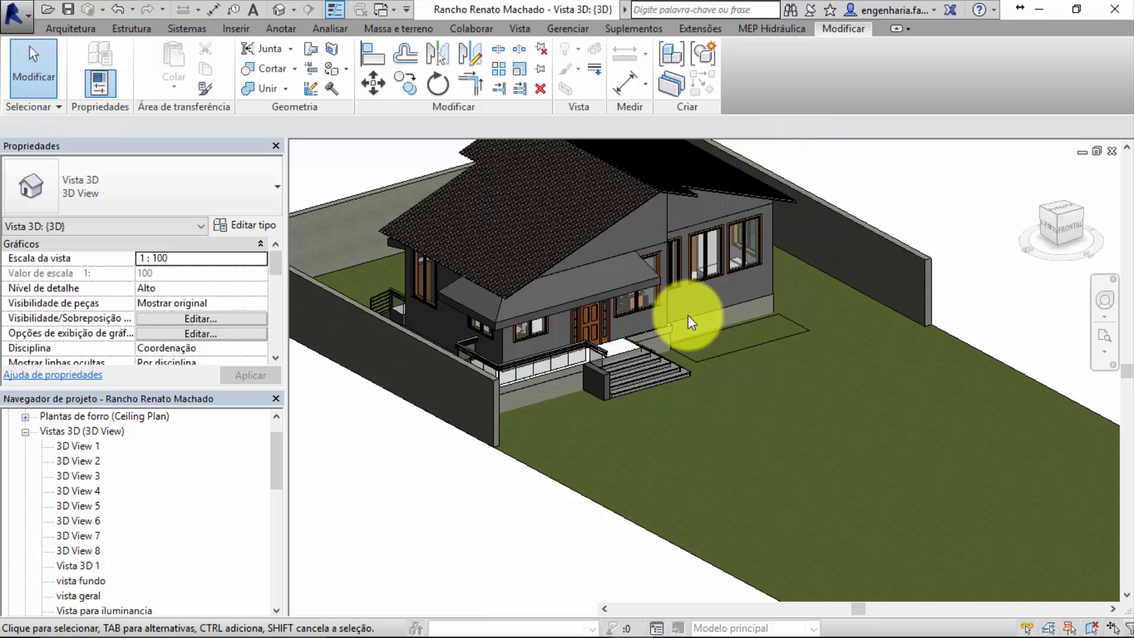
Step: Switch to Chrome and scroll through the engenhaBIM site's home page
{"action": "key", "text": "alt+Tab"}
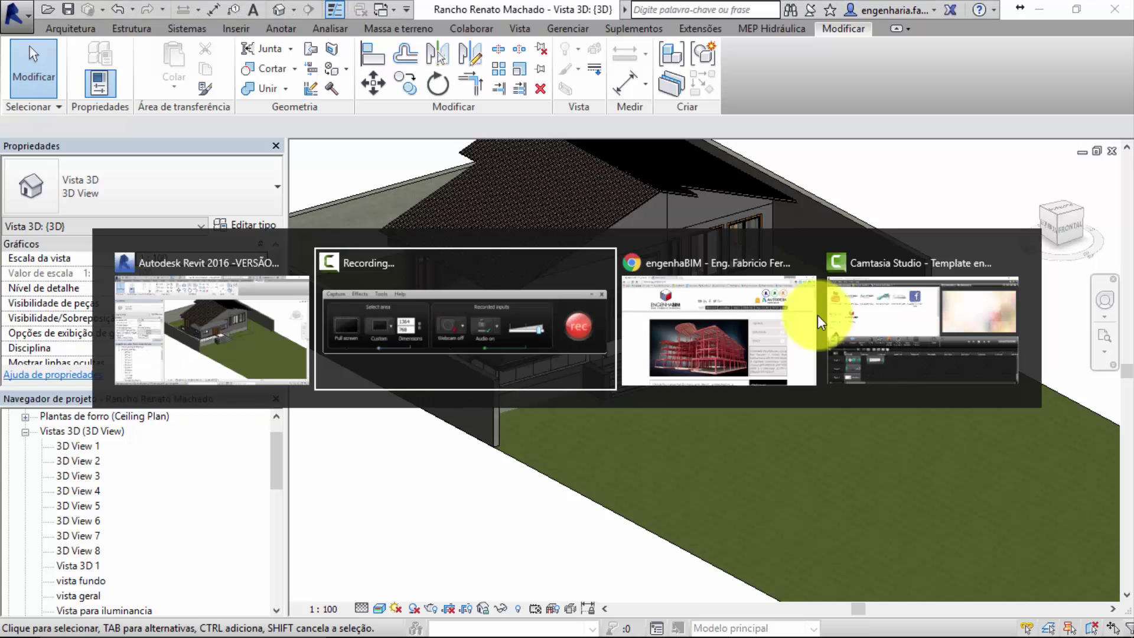
{"action": "key", "text": "alt+Tab"}
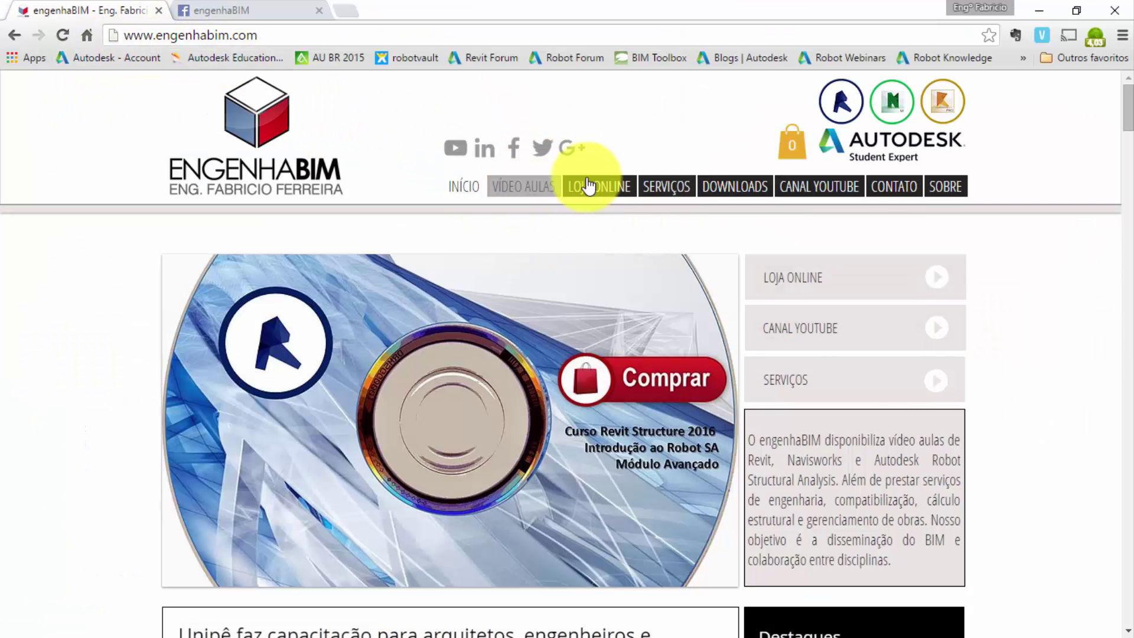
{"action": "scroll", "coordinate": [514, 188], "scroll_direction": "down", "scroll_amount": 1}
{"action": "scroll", "coordinate": [491, 195], "scroll_direction": "up", "scroll_amount": 1}
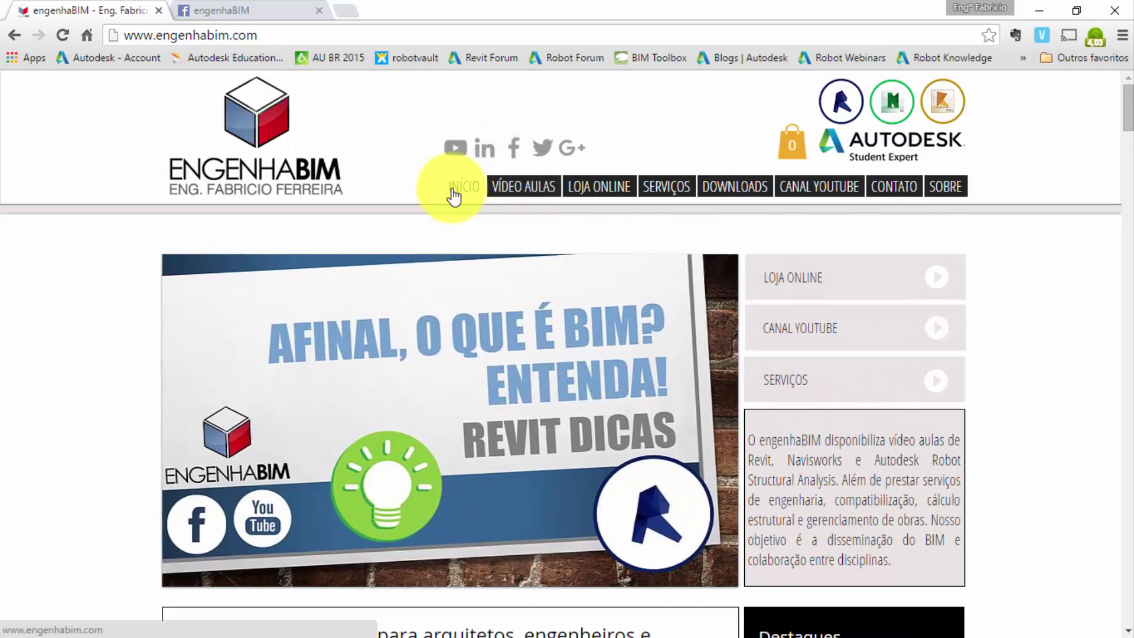
{"action": "scroll", "coordinate": [451, 190], "scroll_direction": "down", "scroll_amount": 3}
{"action": "scroll", "coordinate": [449, 190], "scroll_direction": "down", "scroll_amount": 5}
{"action": "scroll", "coordinate": [494, 203], "scroll_direction": "down", "scroll_amount": 7}
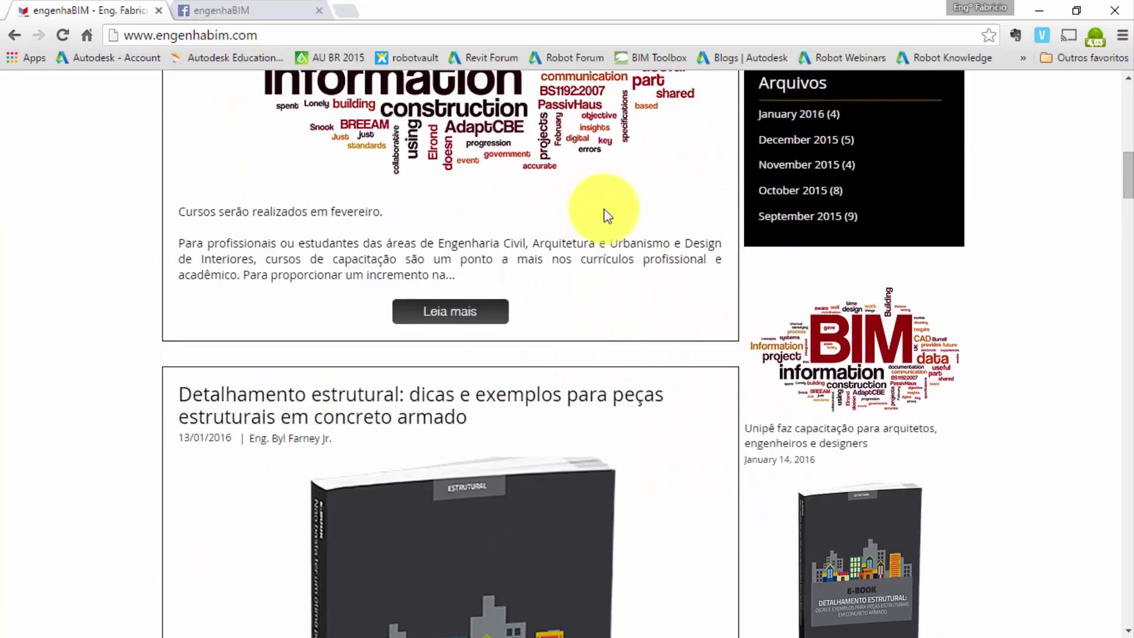
{"action": "scroll", "coordinate": [603, 214], "scroll_direction": "up", "scroll_amount": 5}
{"action": "scroll", "coordinate": [604, 218], "scroll_direction": "up", "scroll_amount": 1}
{"action": "scroll", "coordinate": [609, 222], "scroll_direction": "up", "scroll_amount": 4}
{"action": "scroll", "coordinate": [604, 220], "scroll_direction": "down", "scroll_amount": 4}
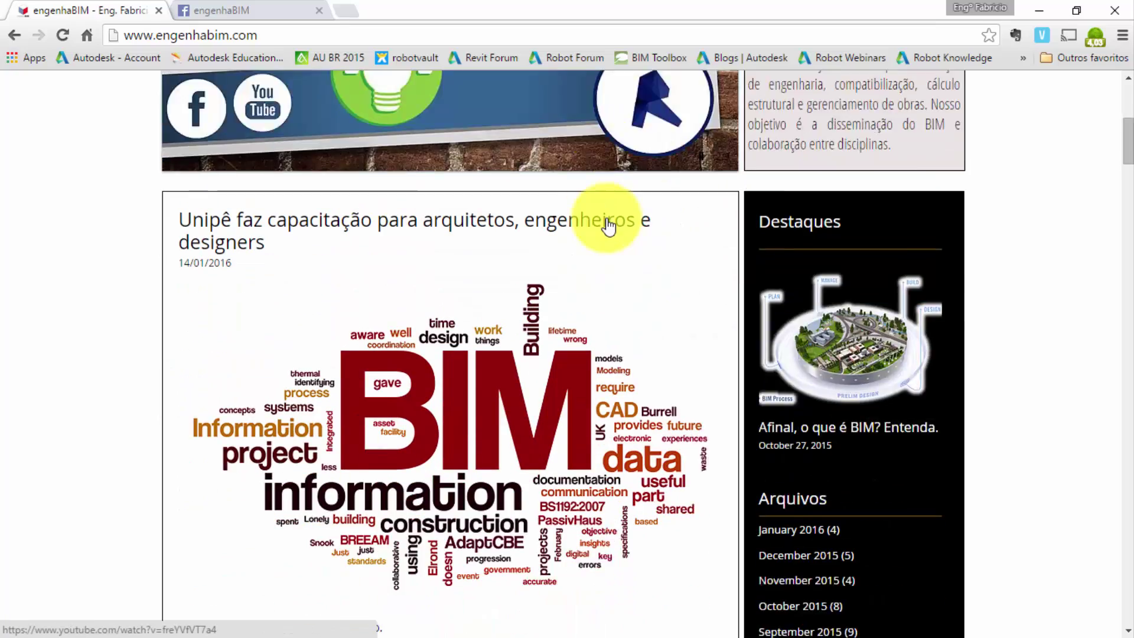
{"action": "scroll", "coordinate": [588, 228], "scroll_direction": "down", "scroll_amount": 1}
{"action": "scroll", "coordinate": [580, 223], "scroll_direction": "down", "scroll_amount": 3}
{"action": "scroll", "coordinate": [582, 235], "scroll_direction": "up", "scroll_amount": 10}
{"action": "scroll", "coordinate": [580, 236], "scroll_direction": "down", "scroll_amount": 2}
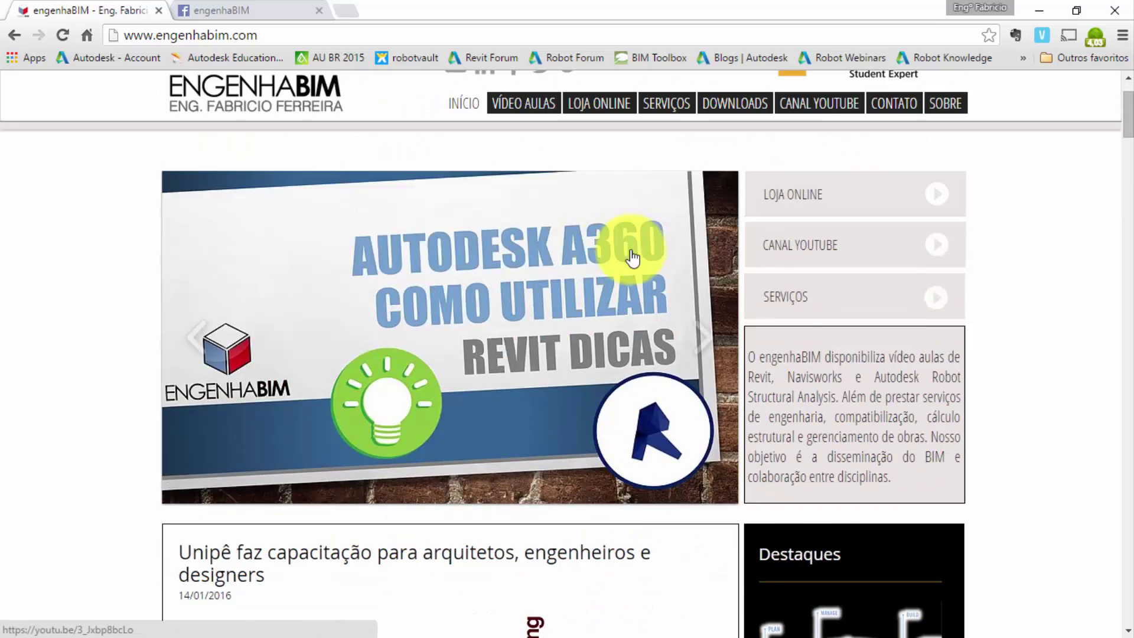
{"action": "scroll", "coordinate": [555, 218], "scroll_direction": "up", "scroll_amount": 2}
Step: Open the Vídeo Aulas page and launch the engenhaBIM YouTube channel in a new tab
{"action": "left_click", "coordinate": [535, 195]}
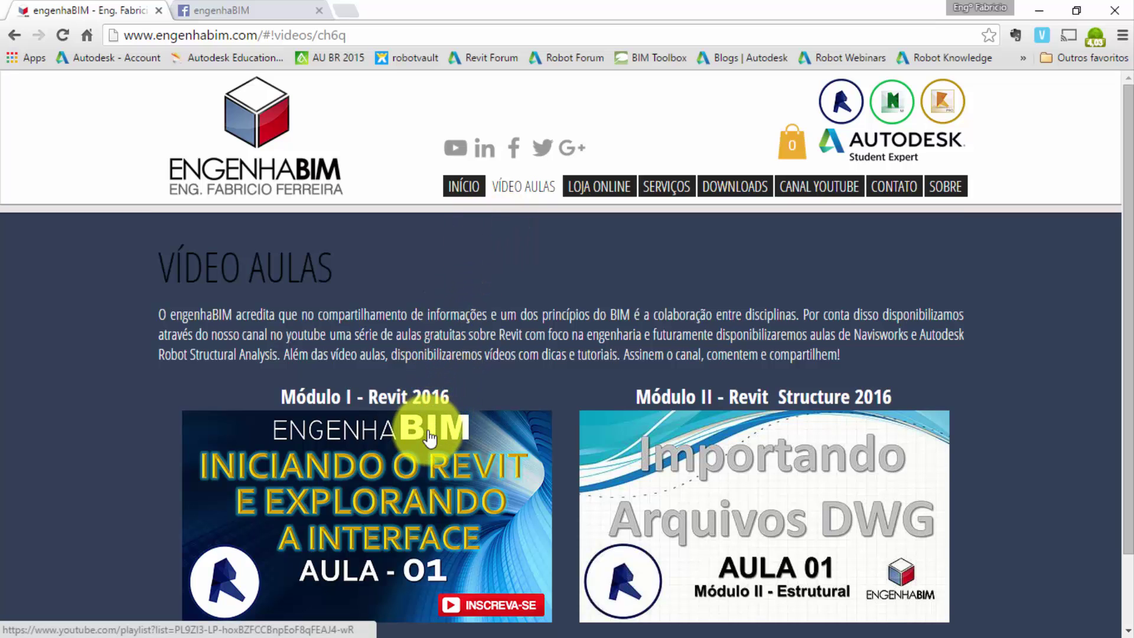
{"action": "scroll", "coordinate": [644, 448], "scroll_direction": "down", "scroll_amount": 2}
{"action": "scroll", "coordinate": [449, 408], "scroll_direction": "up", "scroll_amount": 2}
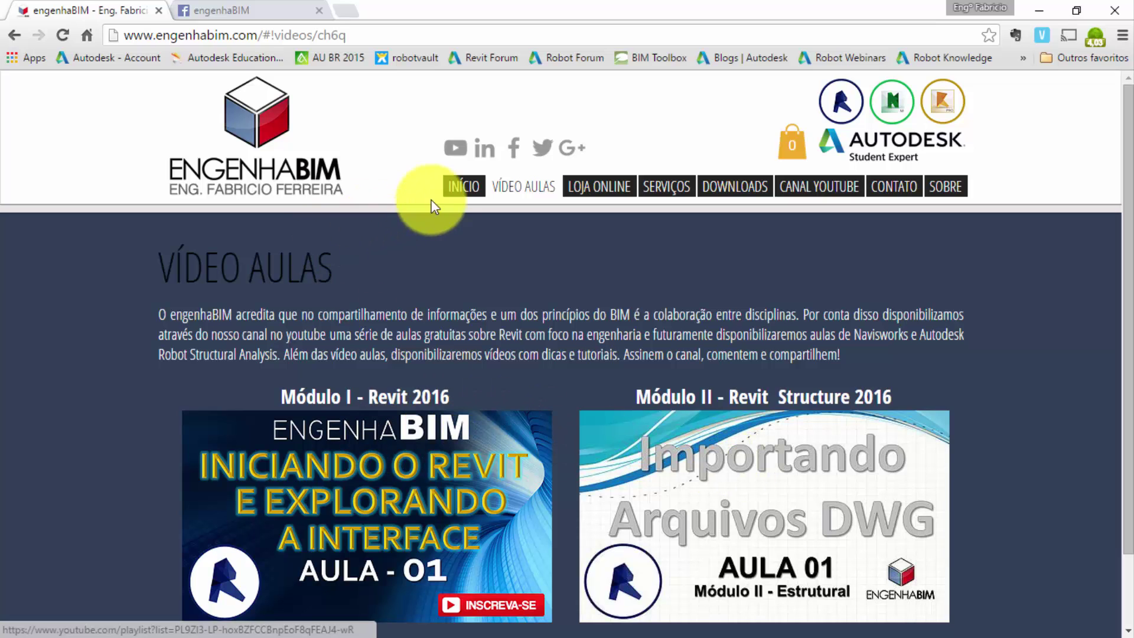
{"action": "left_click", "coordinate": [455, 148]}
Step: Browse the engenhaBIM YouTube channel's videos, then return to the engenhaBIM site tab
{"action": "left_click", "coordinate": [112, 8]}
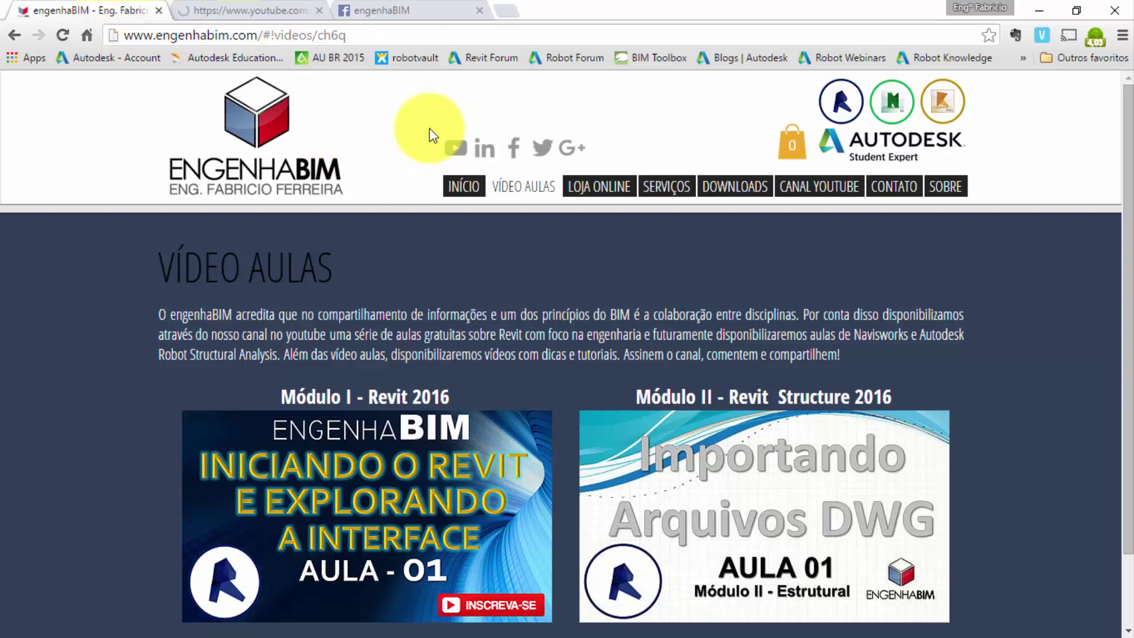
{"action": "left_click", "coordinate": [455, 151]}
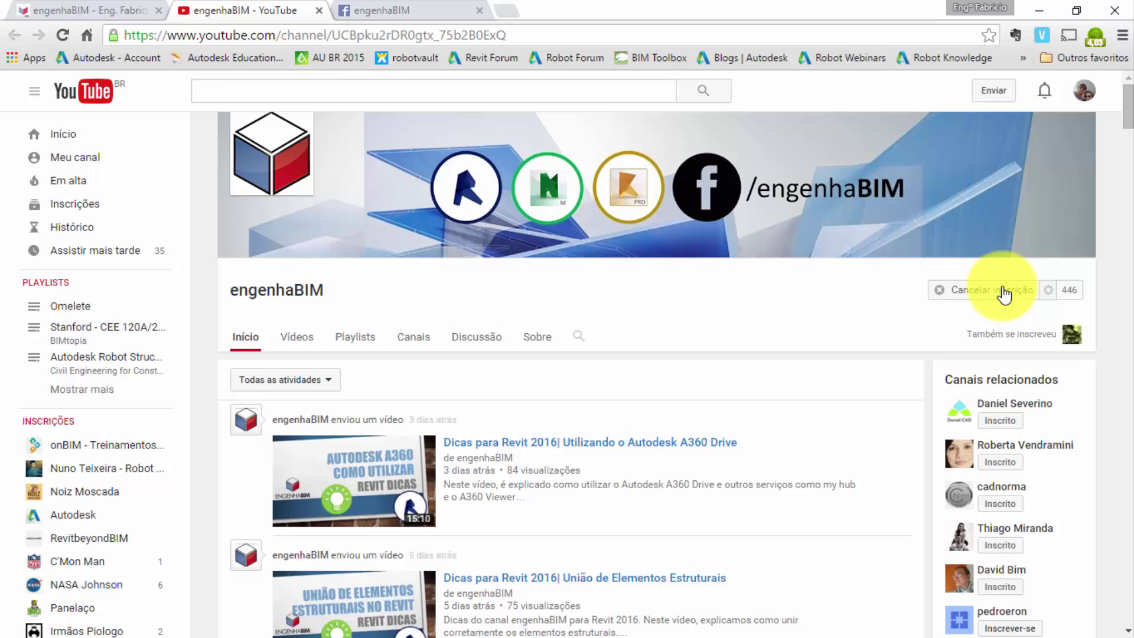
{"action": "scroll", "coordinate": [507, 277], "scroll_direction": "down", "scroll_amount": 2}
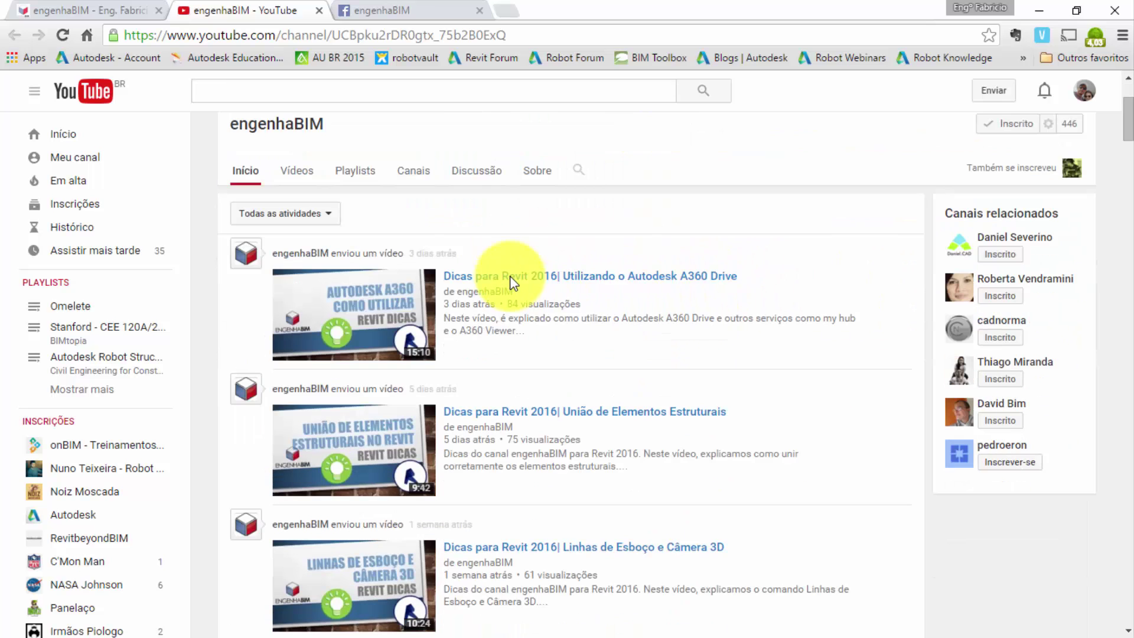
{"action": "scroll", "coordinate": [514, 301], "scroll_direction": "up", "scroll_amount": 1}
{"action": "scroll", "coordinate": [532, 301], "scroll_direction": "down", "scroll_amount": 4}
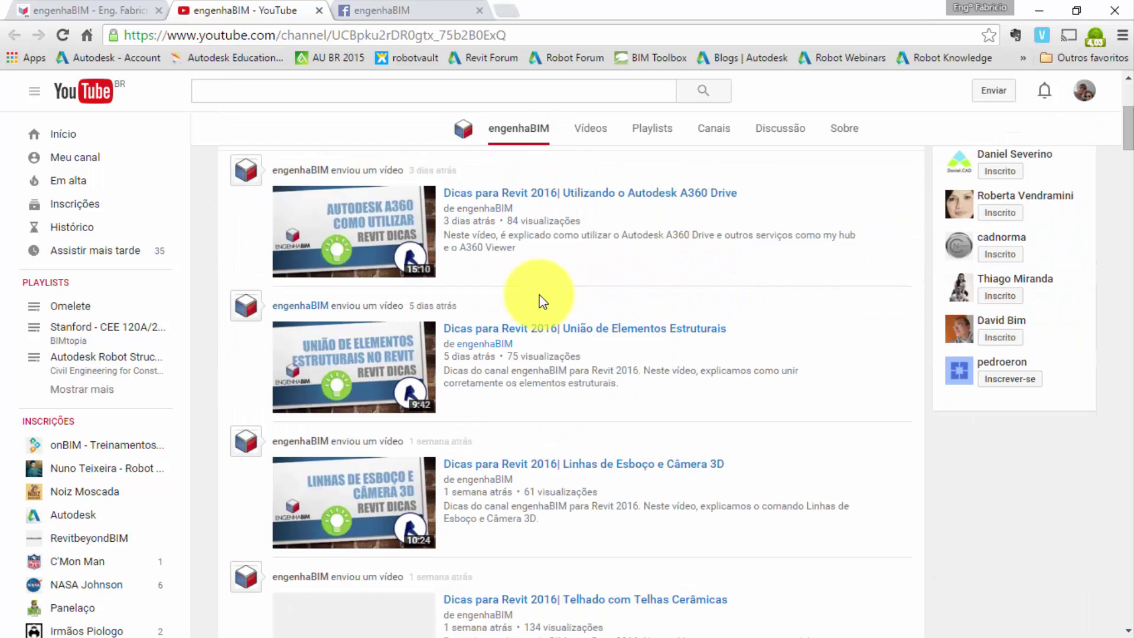
{"action": "scroll", "coordinate": [523, 218], "scroll_direction": "up", "scroll_amount": 5}
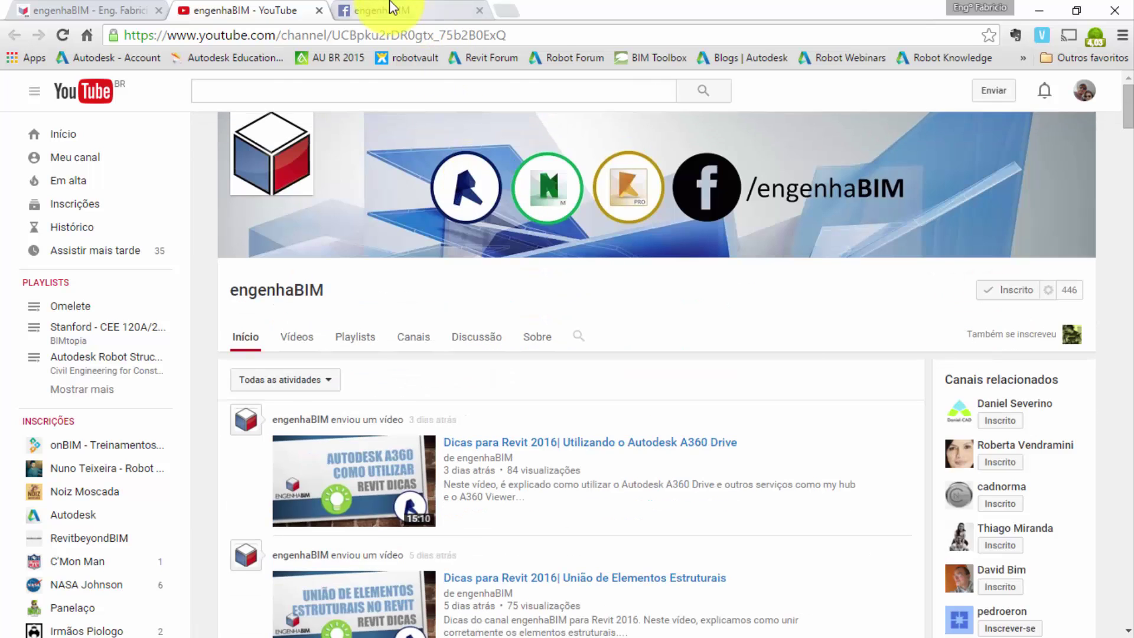
{"action": "left_click", "coordinate": [382, 10]}
{"action": "left_click", "coordinate": [112, 10]}
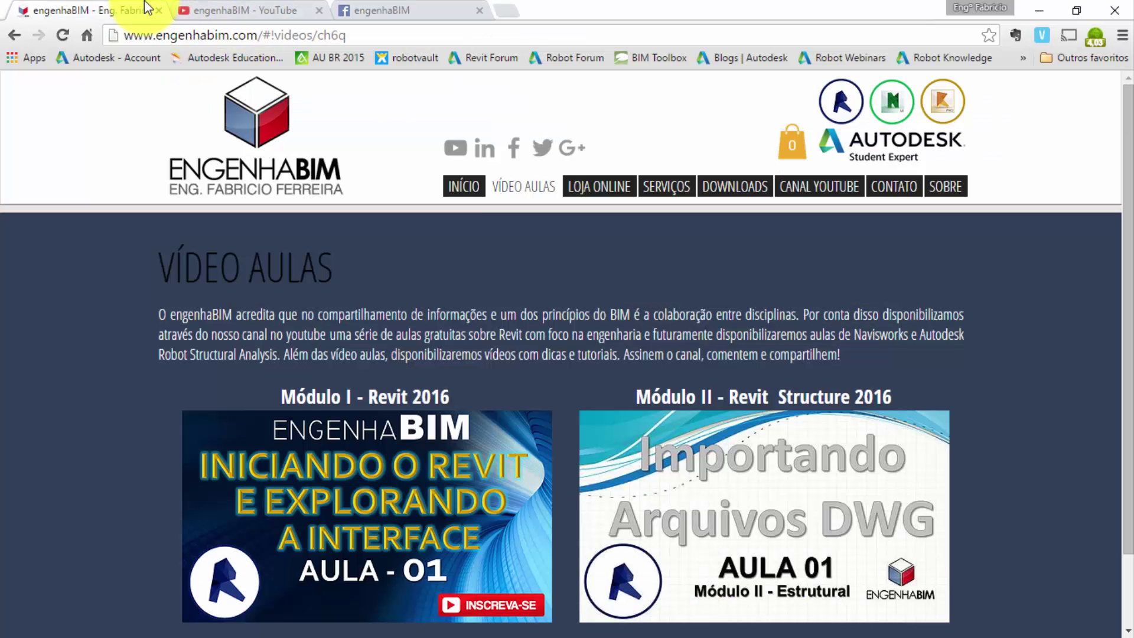
Step: Open the engenhaBIM Facebook page, close the duplicate tab, and scroll its feed
{"action": "left_click", "coordinate": [513, 148]}
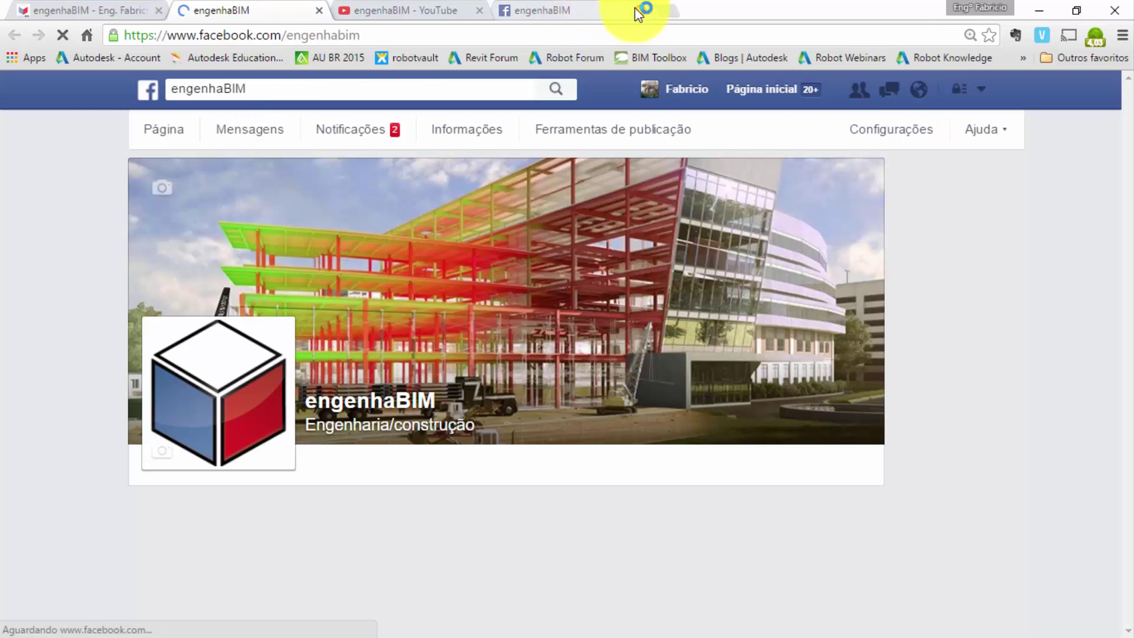
{"action": "left_click", "coordinate": [641, 10]}
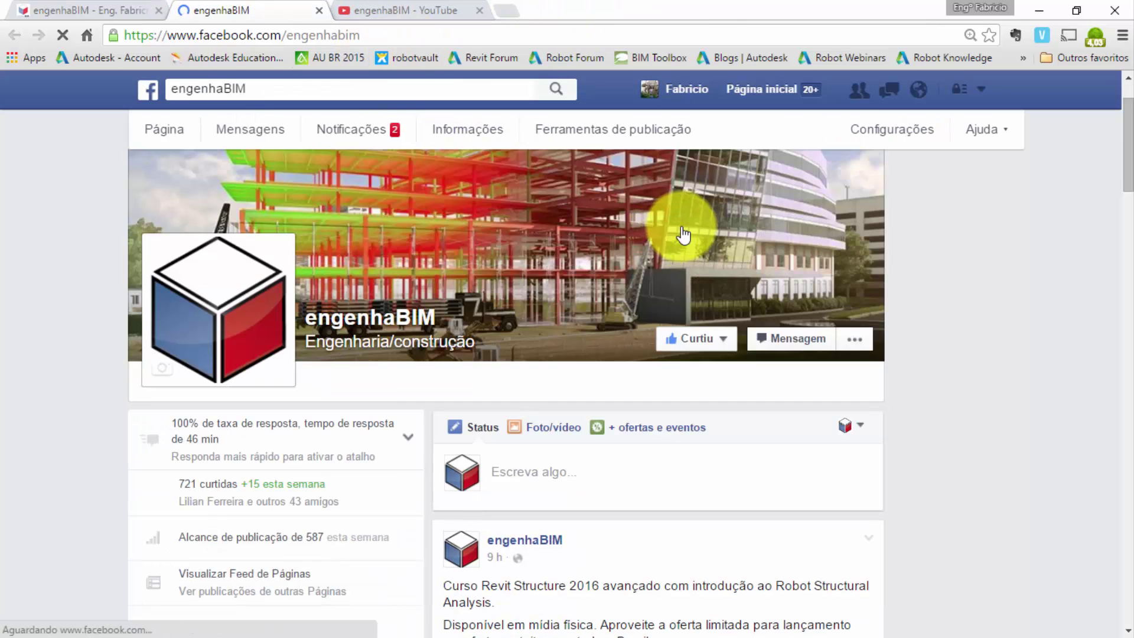
{"action": "scroll", "coordinate": [685, 230], "scroll_direction": "down", "scroll_amount": 3}
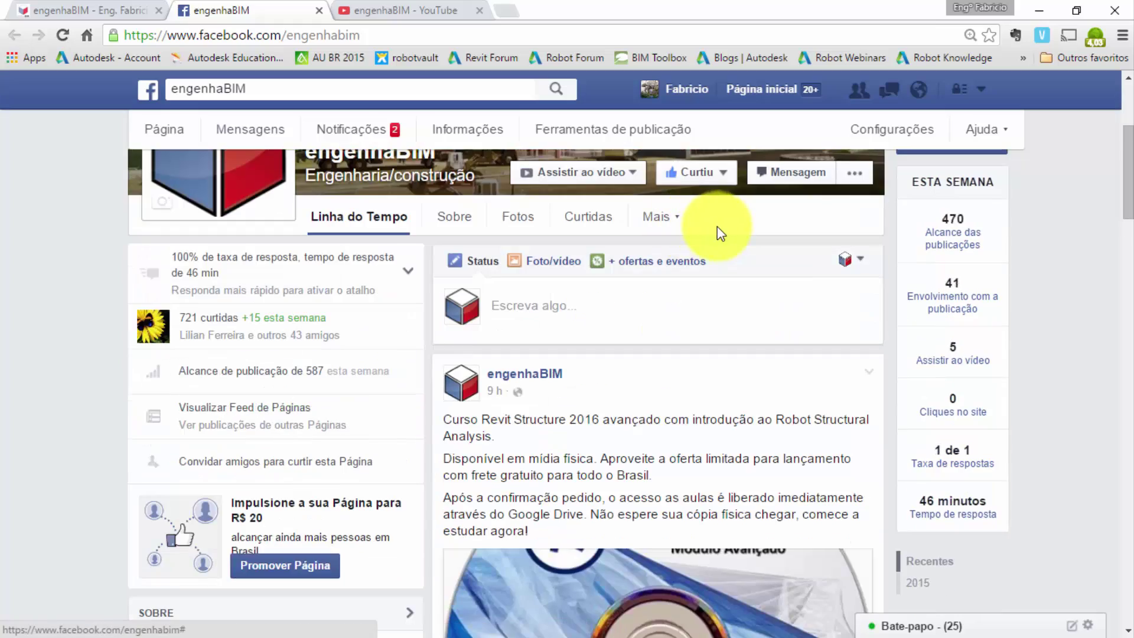
{"action": "scroll", "coordinate": [718, 226], "scroll_direction": "down", "scroll_amount": 3}
{"action": "scroll", "coordinate": [724, 230], "scroll_direction": "down", "scroll_amount": 6}
{"action": "scroll", "coordinate": [724, 229], "scroll_direction": "down", "scroll_amount": 8}
{"action": "scroll", "coordinate": [725, 229], "scroll_direction": "down", "scroll_amount": 8}
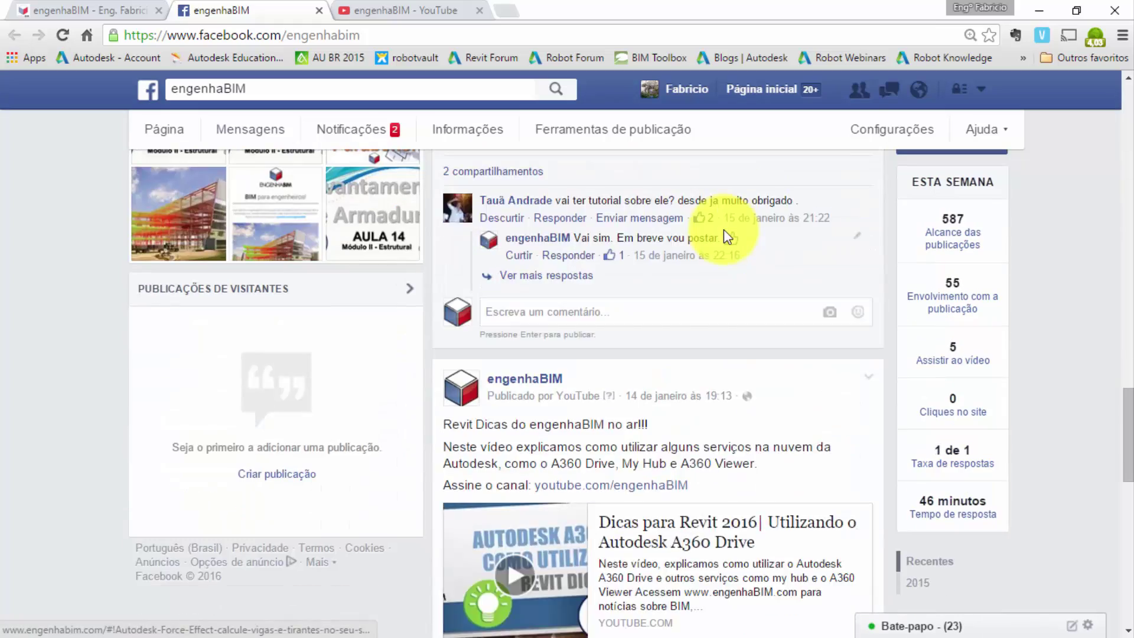
{"action": "scroll", "coordinate": [725, 229], "scroll_direction": "up", "scroll_amount": 11}
{"action": "scroll", "coordinate": [725, 233], "scroll_direction": "up", "scroll_amount": 1}
{"action": "scroll", "coordinate": [725, 233], "scroll_direction": "up", "scroll_amount": 1}
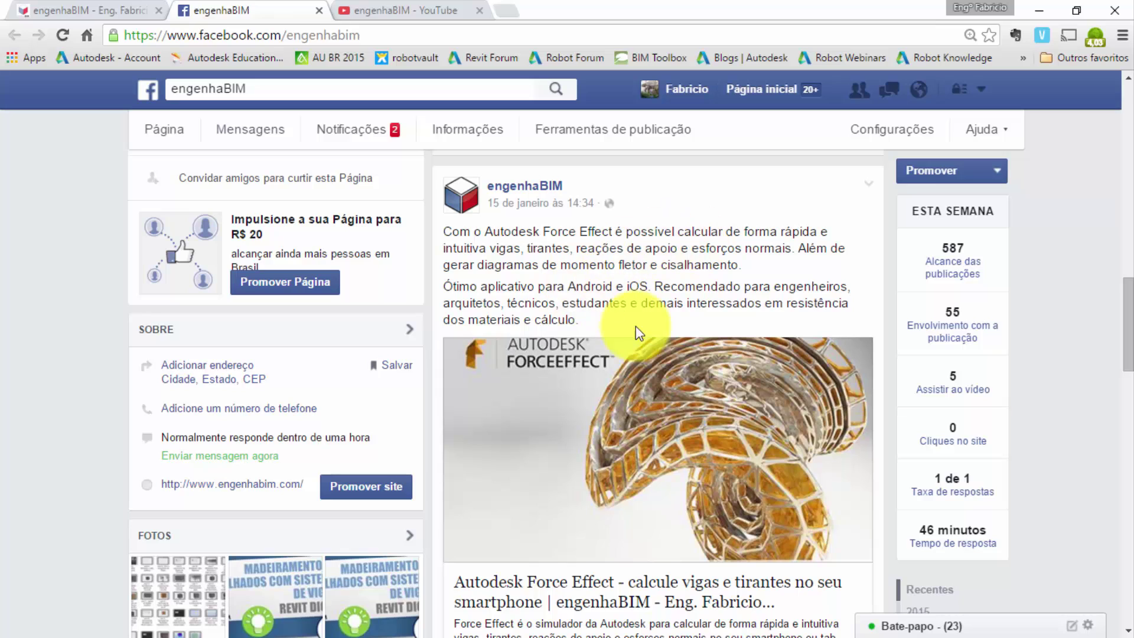
Step: Highlight the text and description of the Autodesk Force Effect post
{"action": "left_click_drag", "start_coordinate": [460, 232], "coordinate": [571, 228]}
{"action": "left_click", "coordinate": [620, 238]}
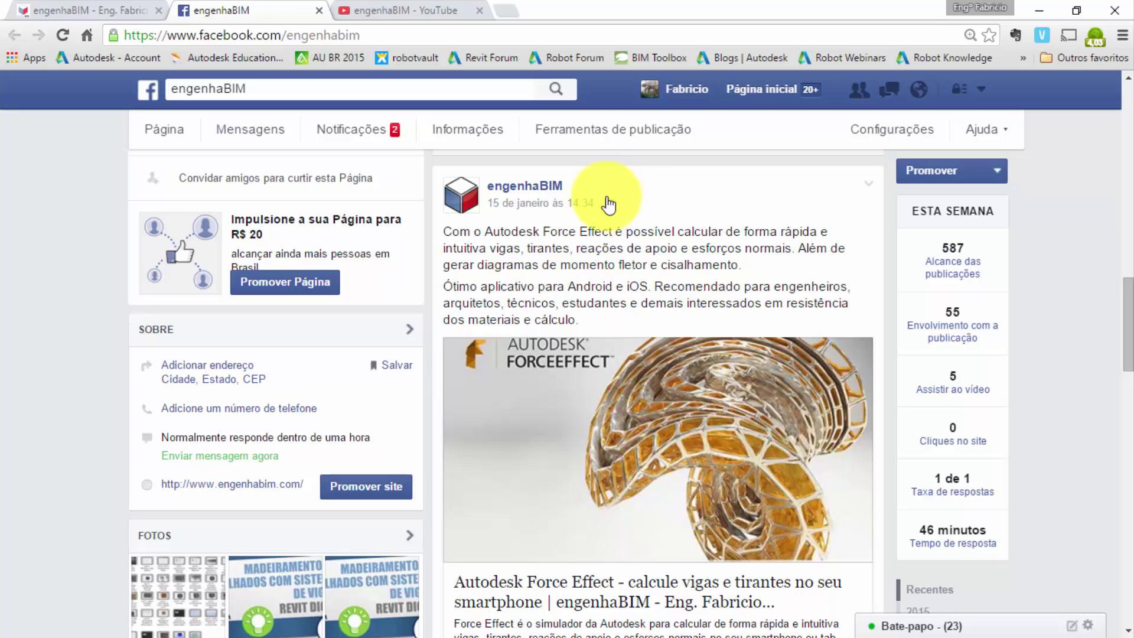
{"action": "mouse_move", "coordinate": [565, 232]}
{"action": "left_mouse_down"}
{"action": "mouse_move", "coordinate": [646, 253]}
{"action": "mouse_move", "coordinate": [665, 286]}
{"action": "left_mouse_up"}
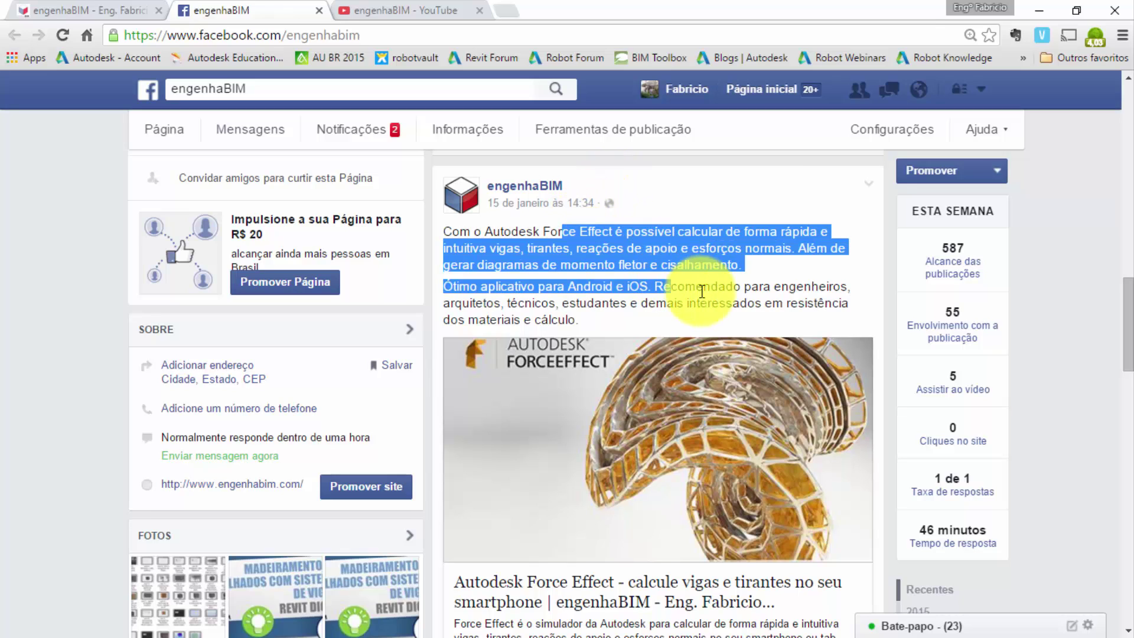
{"action": "left_click", "coordinate": [698, 286]}
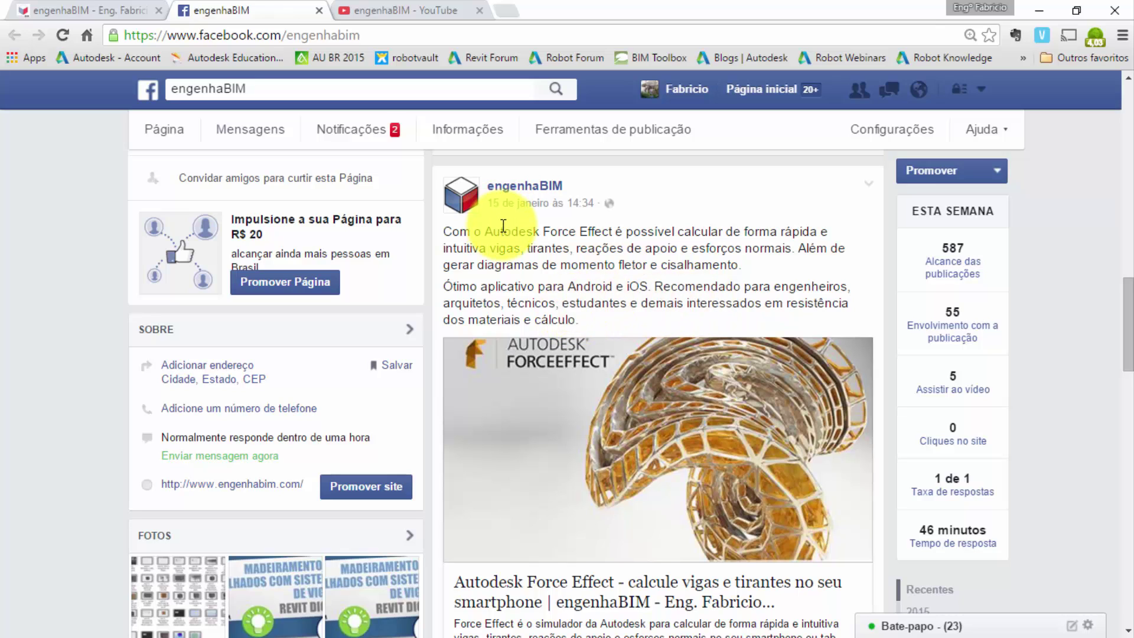
Step: Open the store's Revit Structure 2016 avançado + Introdução ao Robot page and highlight its R$299.00 price
{"action": "left_click", "coordinate": [127, 9]}
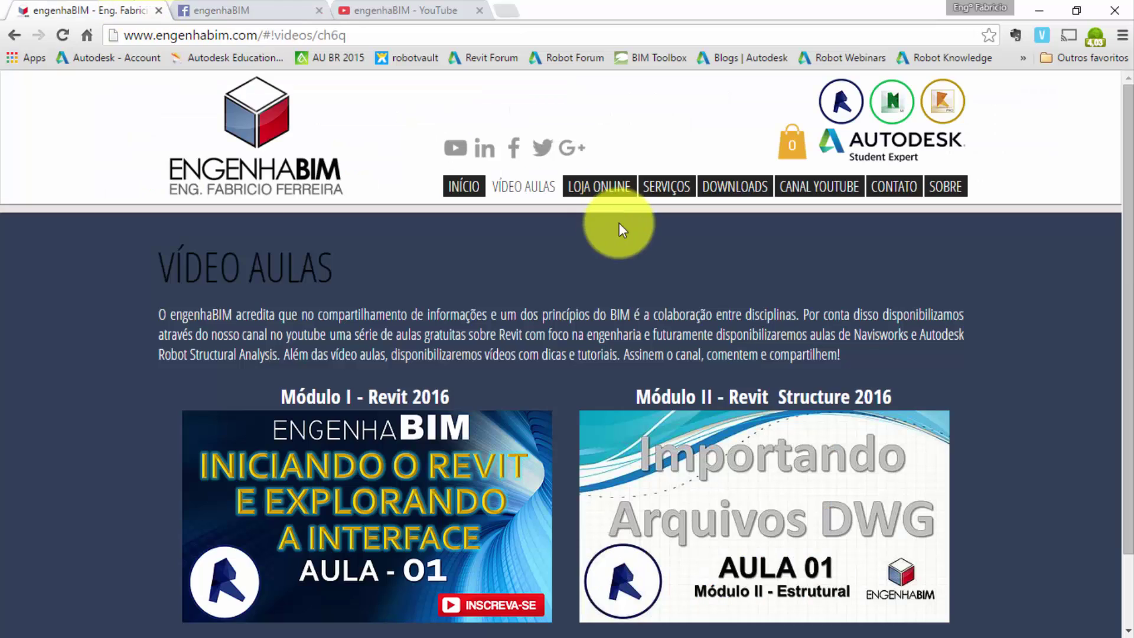
{"action": "left_click", "coordinate": [607, 185]}
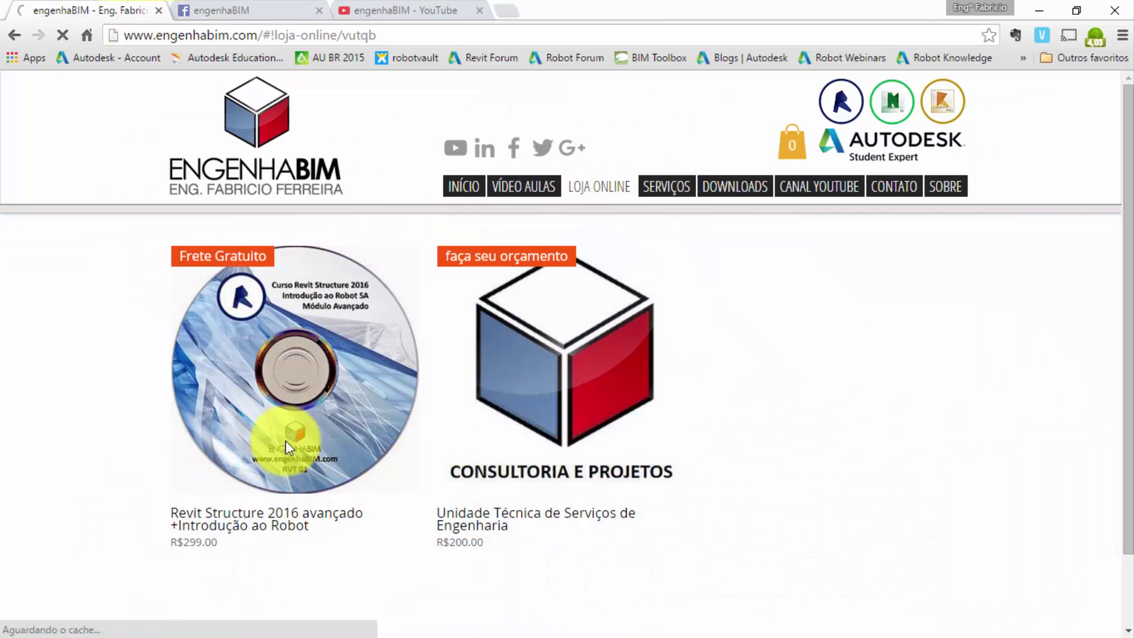
{"action": "left_click", "coordinate": [289, 521]}
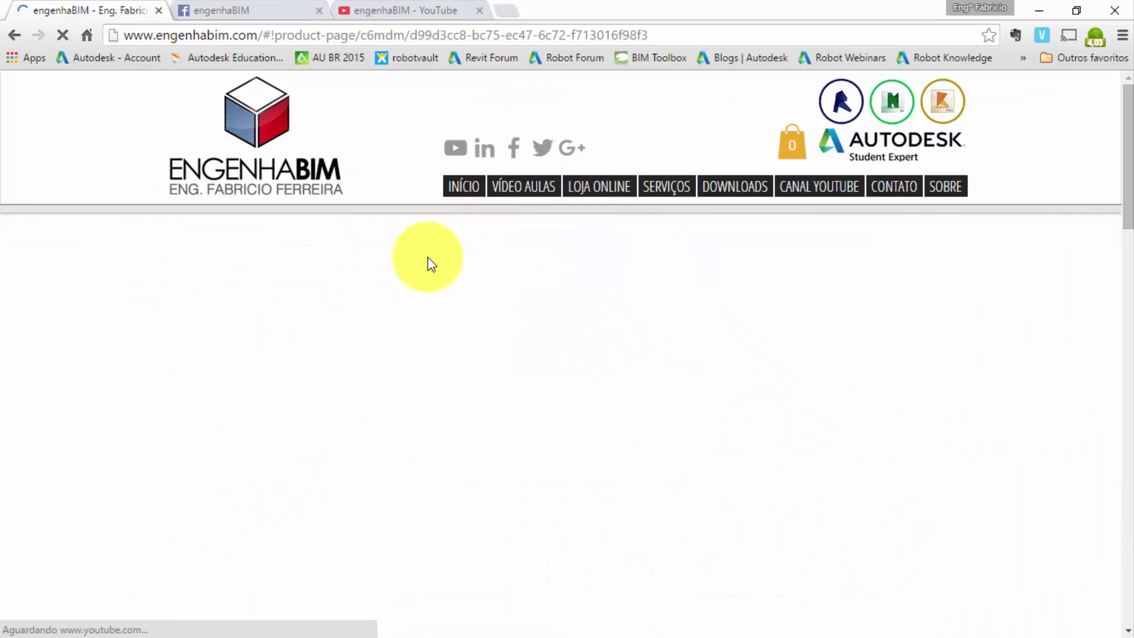
{"action": "scroll", "coordinate": [540, 289], "scroll_direction": "down", "scroll_amount": 1}
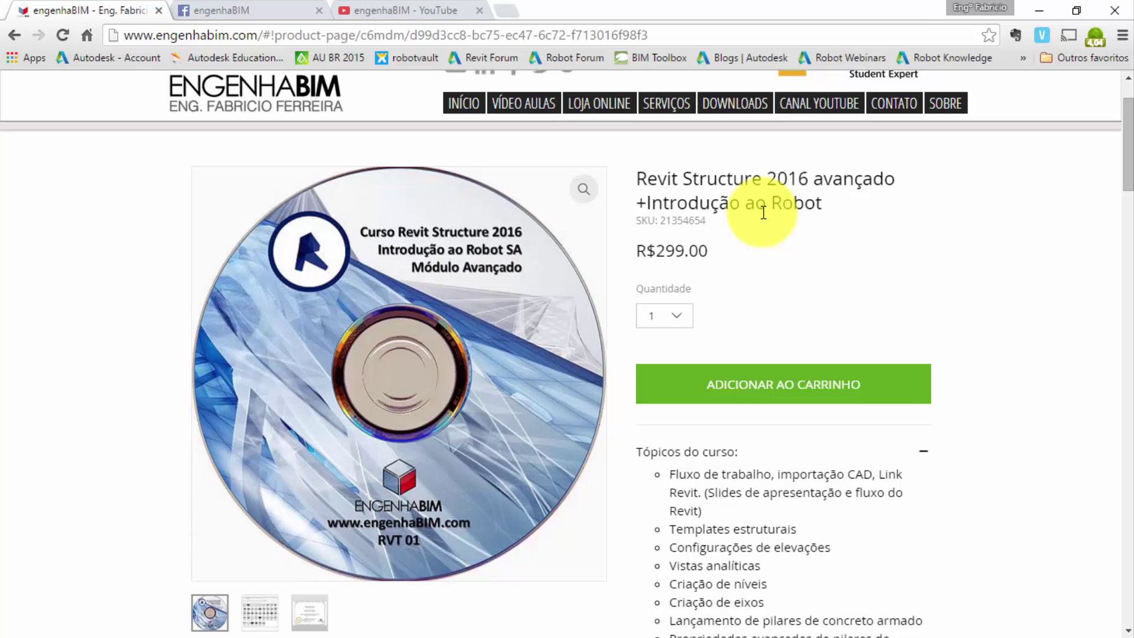
{"action": "scroll", "coordinate": [733, 204], "scroll_direction": "up", "scroll_amount": 1}
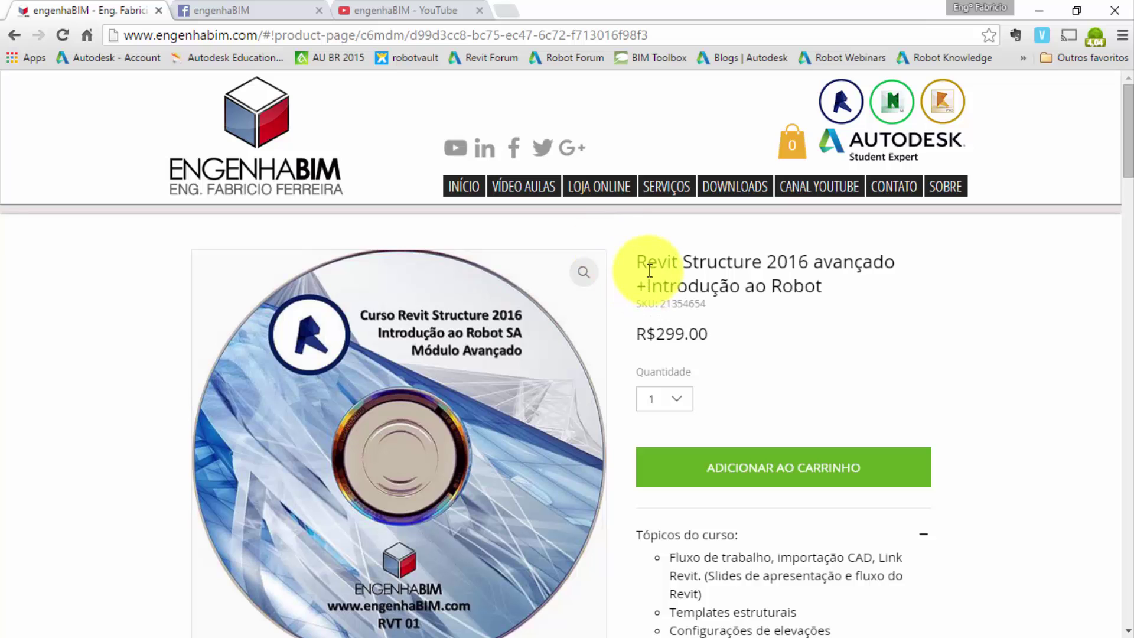
{"action": "left_click_drag", "start_coordinate": [645, 260], "coordinate": [699, 334]}
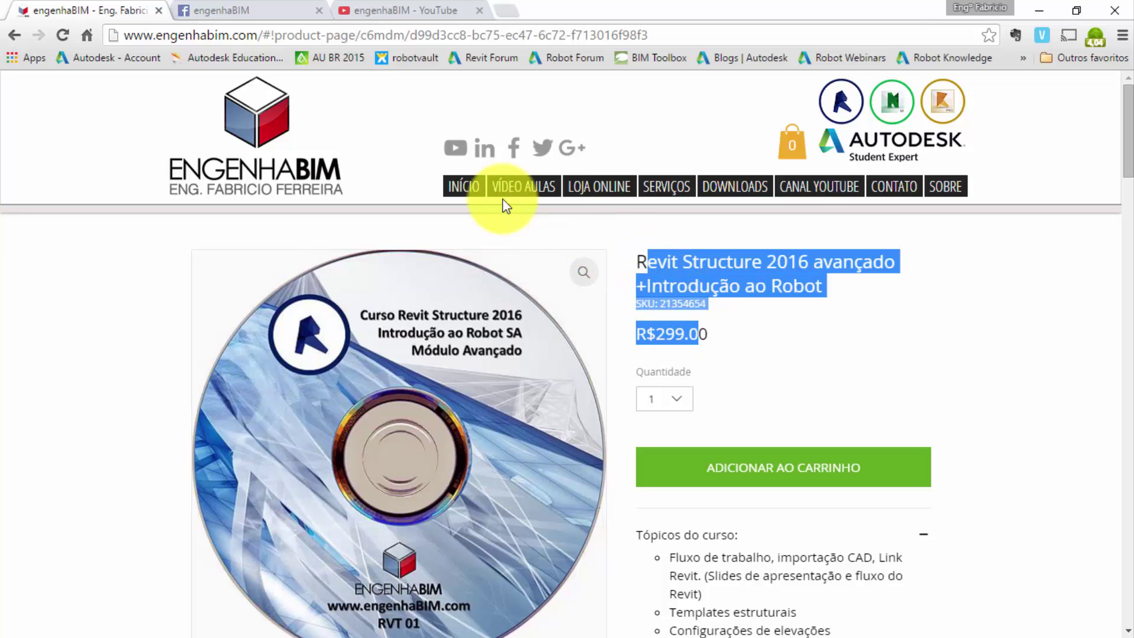
{"action": "key", "text": "alt+Tab"}
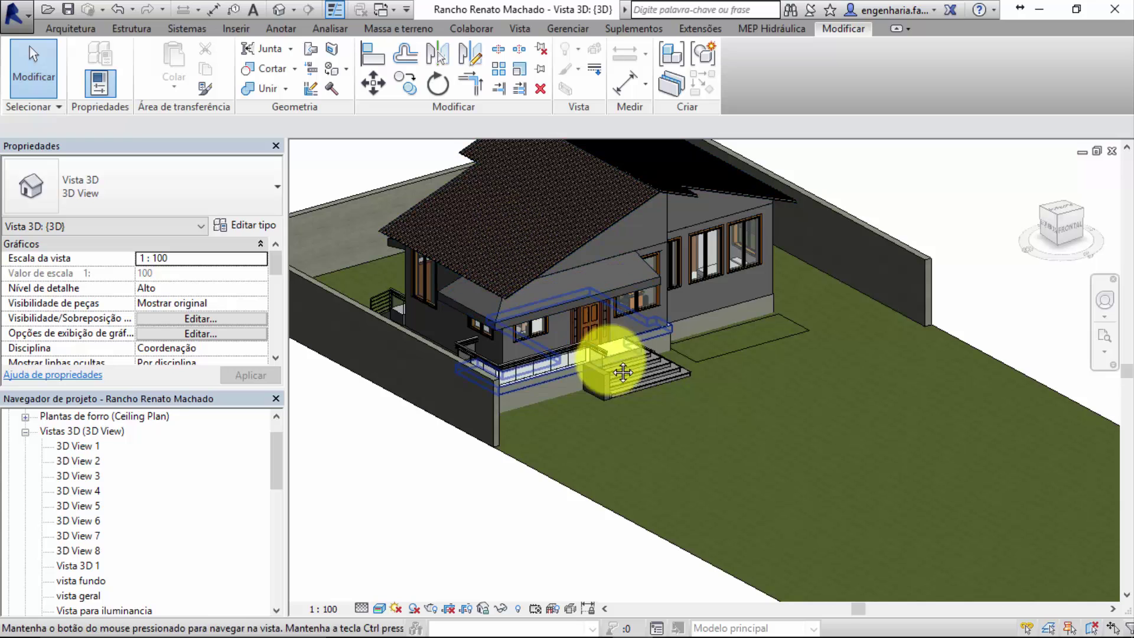
Step: Select the Parede Dry Wall 23 cm wall in the 3D house view and open Editar tipo
{"action": "mouse_move", "coordinate": [611, 355]}
{"action": "middle_mouse_down"}
{"action": "mouse_move", "coordinate": [638, 396]}
{"action": "mouse_move", "coordinate": [716, 392]}
{"action": "mouse_move", "coordinate": [684, 393]}
{"action": "mouse_move", "coordinate": [633, 368]}
{"action": "mouse_move", "coordinate": [689, 311]}
{"action": "middle_mouse_up"}
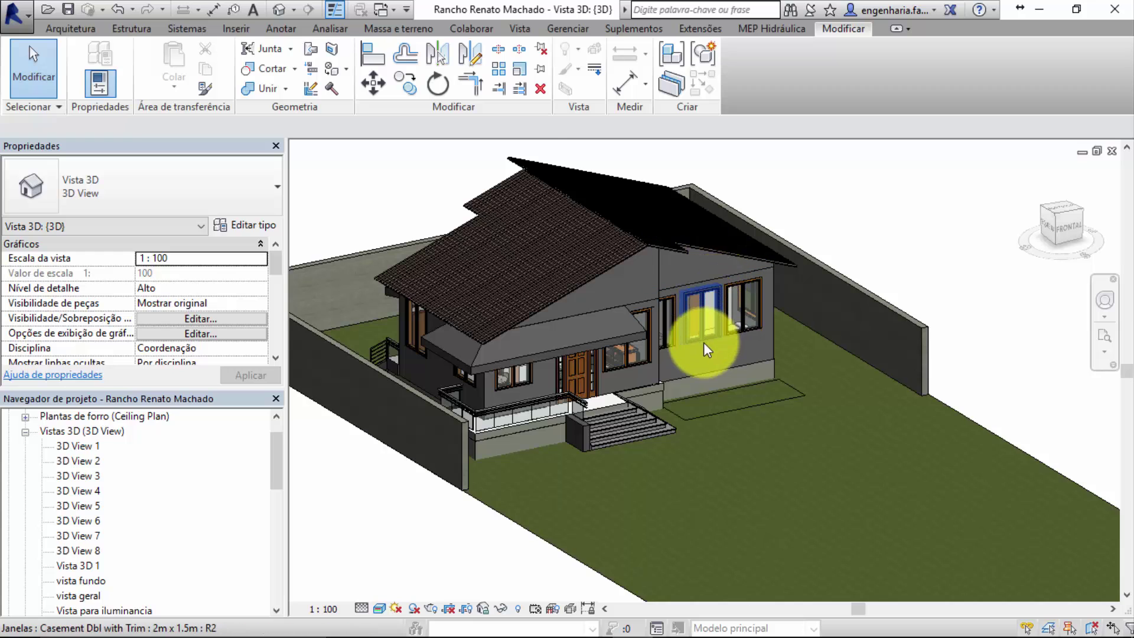
{"action": "scroll", "coordinate": [703, 342], "scroll_direction": "up", "scroll_amount": 1}
{"action": "left_click", "coordinate": [782, 339]}
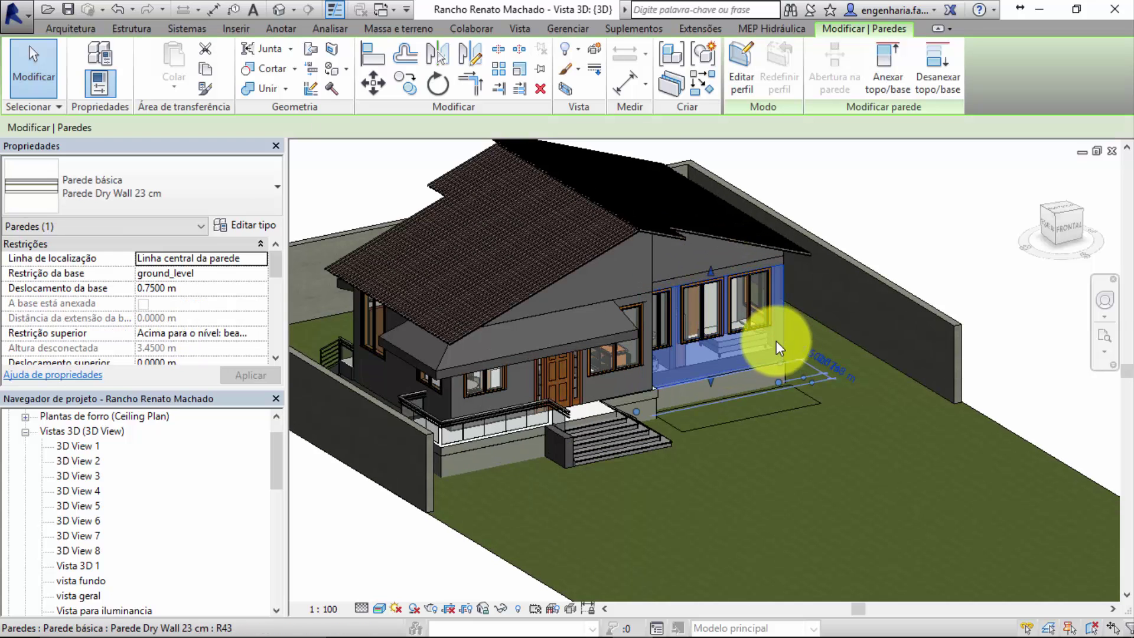
{"action": "scroll", "coordinate": [774, 339], "scroll_direction": "up", "scroll_amount": 3}
{"action": "scroll", "coordinate": [771, 338], "scroll_direction": "up", "scroll_amount": 1}
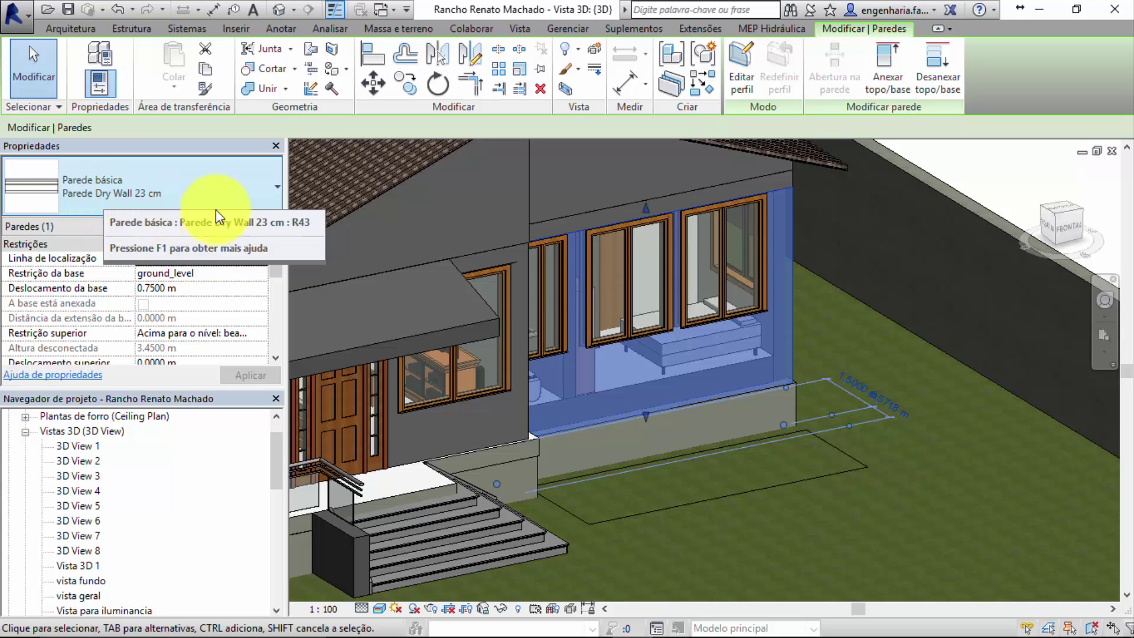
{"action": "middle_click_drag", "start_coordinate": [648, 352], "coordinate": [810, 362]}
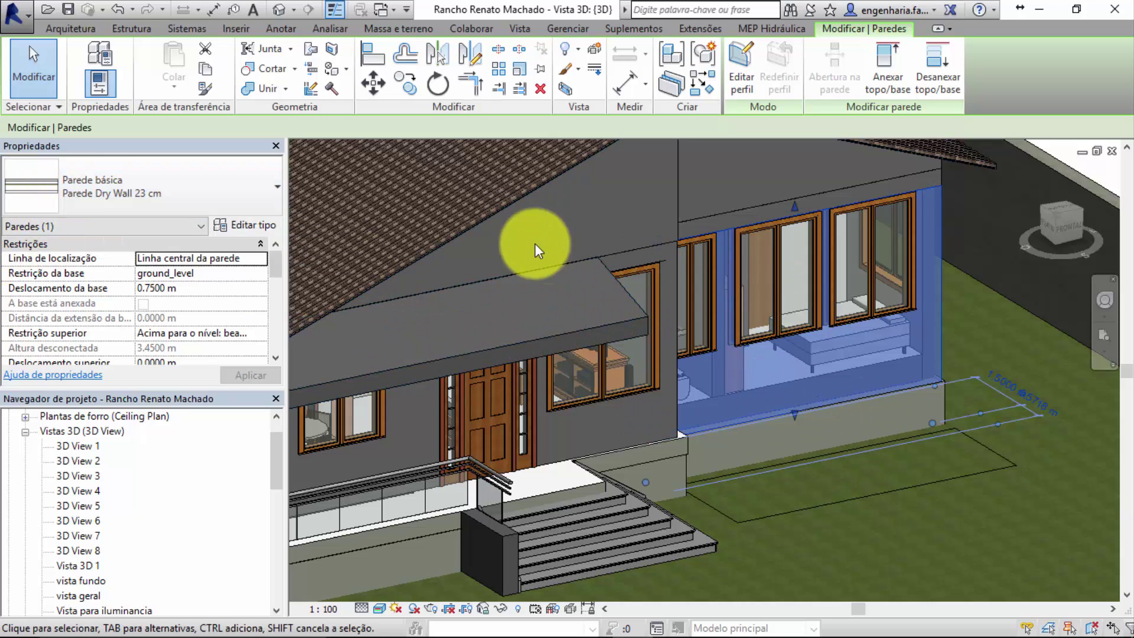
{"action": "left_click", "coordinate": [1060, 146]}
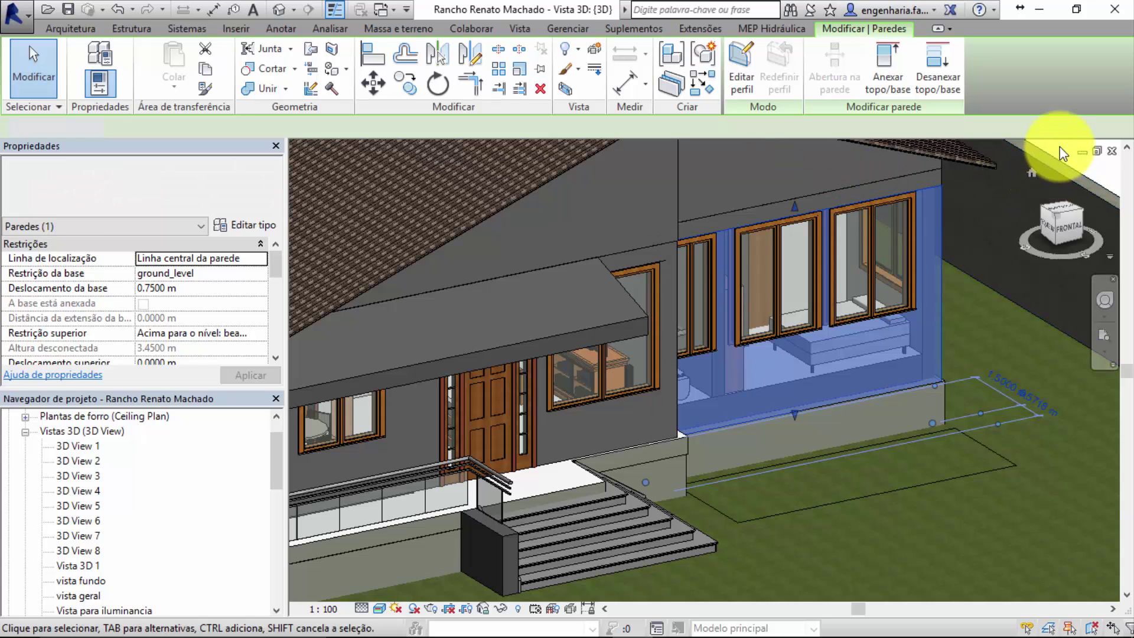
{"action": "left_click", "coordinate": [941, 323]}
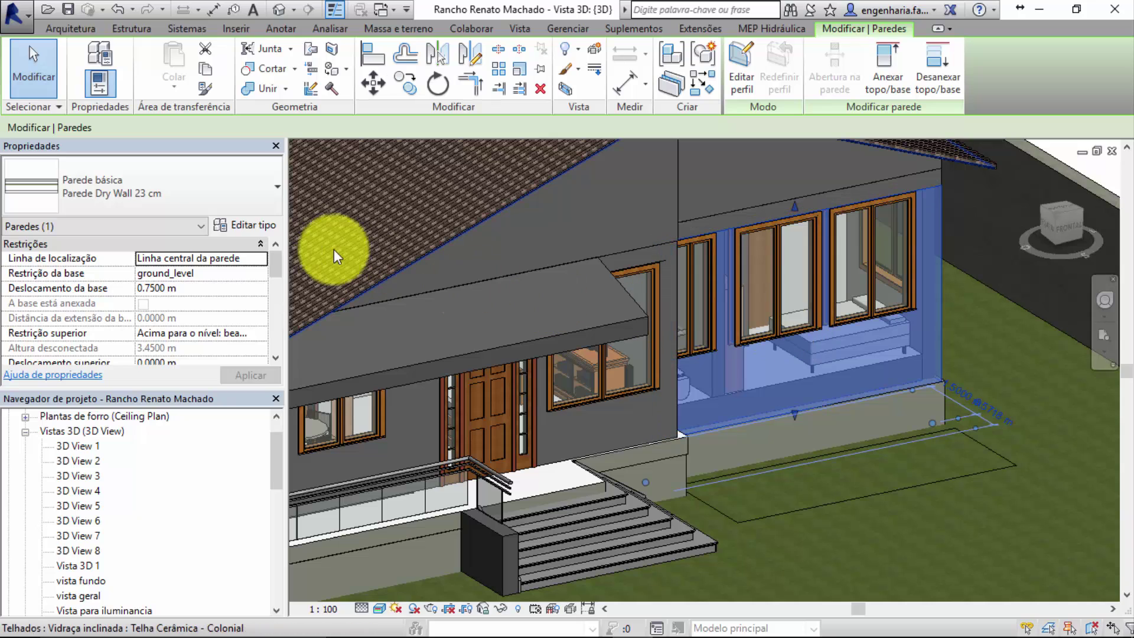
{"action": "left_click", "coordinate": [236, 226]}
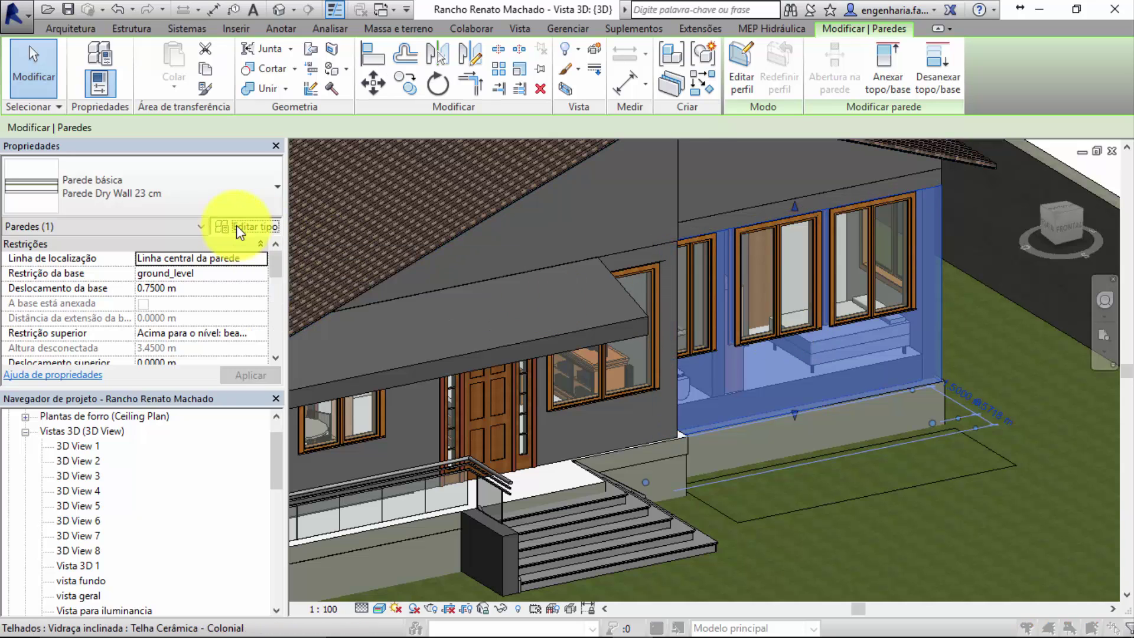
Step: Set the Dry Wall 23 cm type's Custo to 45, apply, and deselect the wall
{"action": "scroll", "coordinate": [810, 398], "scroll_direction": "down", "scroll_amount": 5}
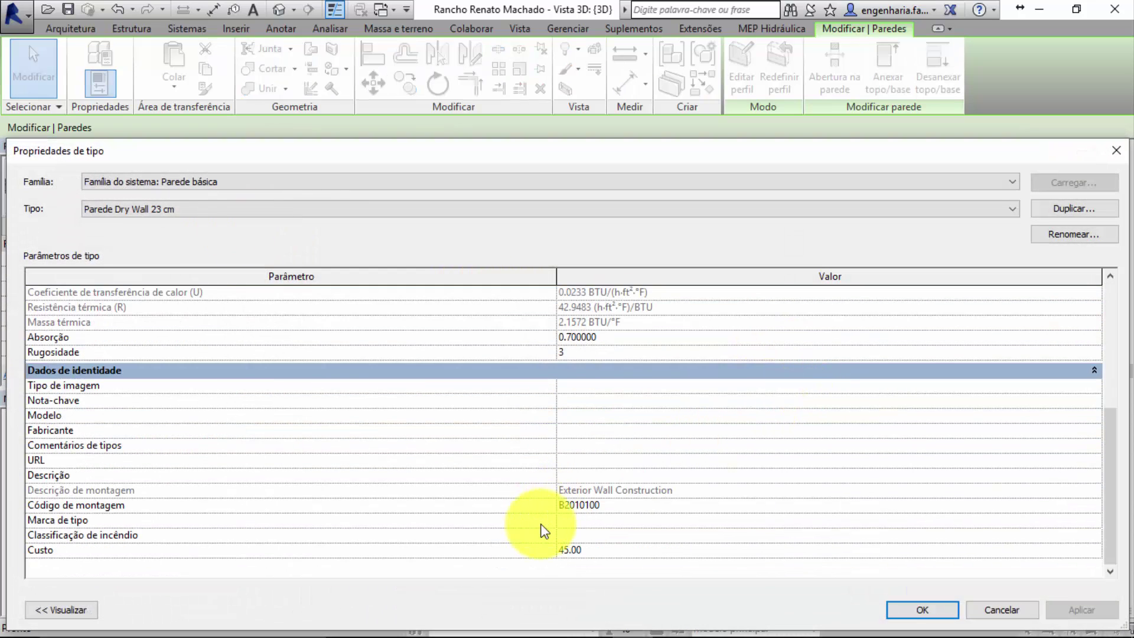
{"action": "left_click", "coordinate": [589, 551]}
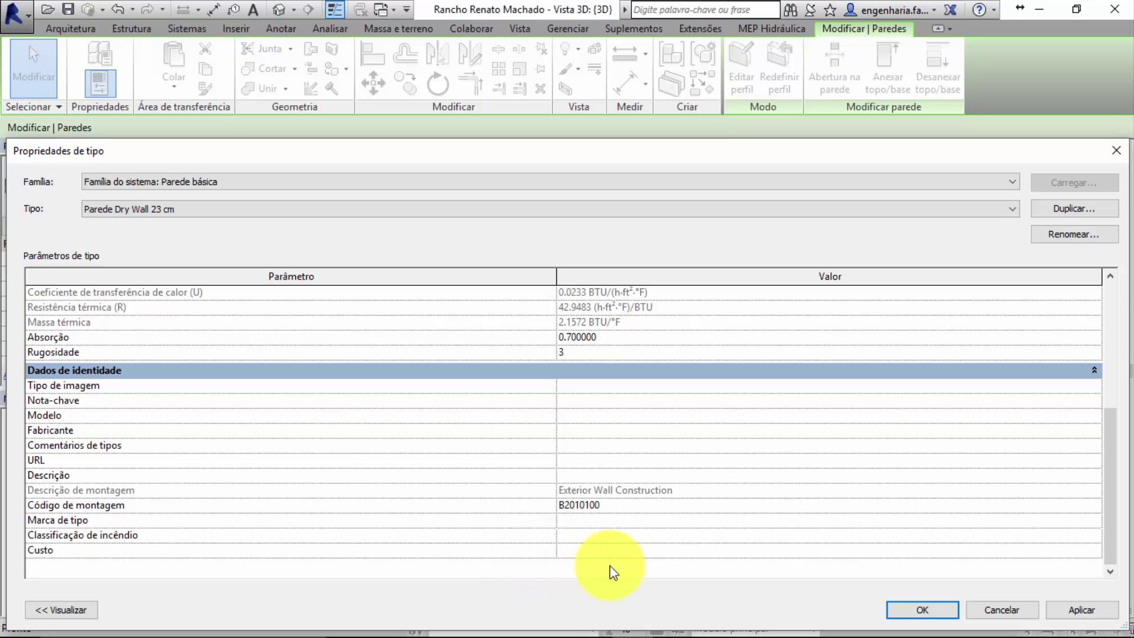
{"action": "left_click", "coordinate": [611, 551]}
{"action": "type", "text": "45"}
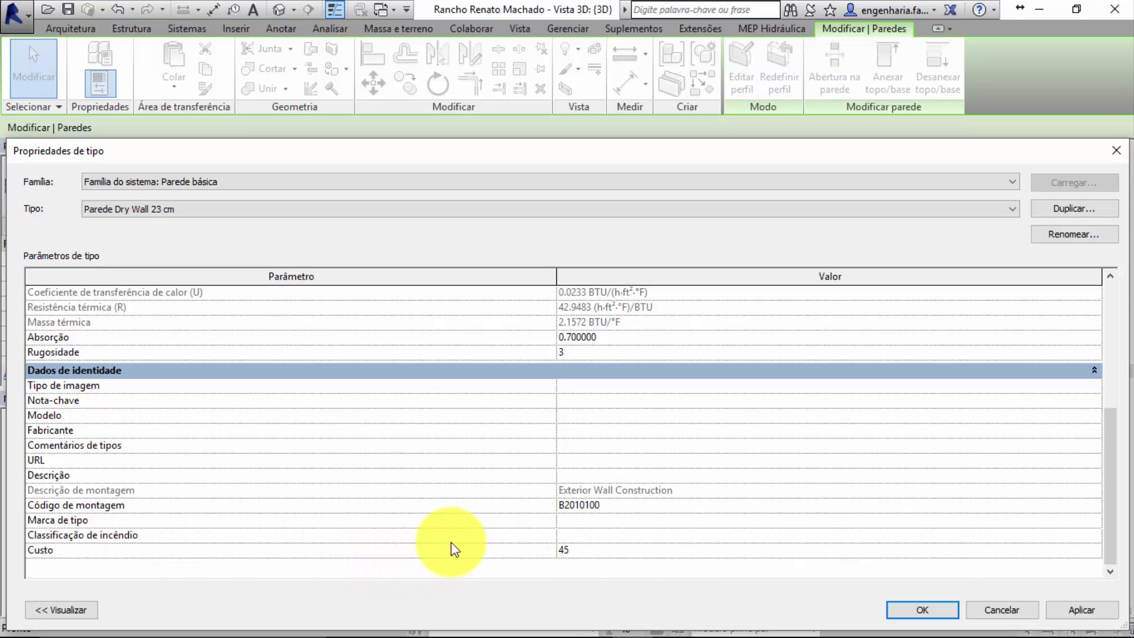
{"action": "left_click", "coordinate": [1058, 610]}
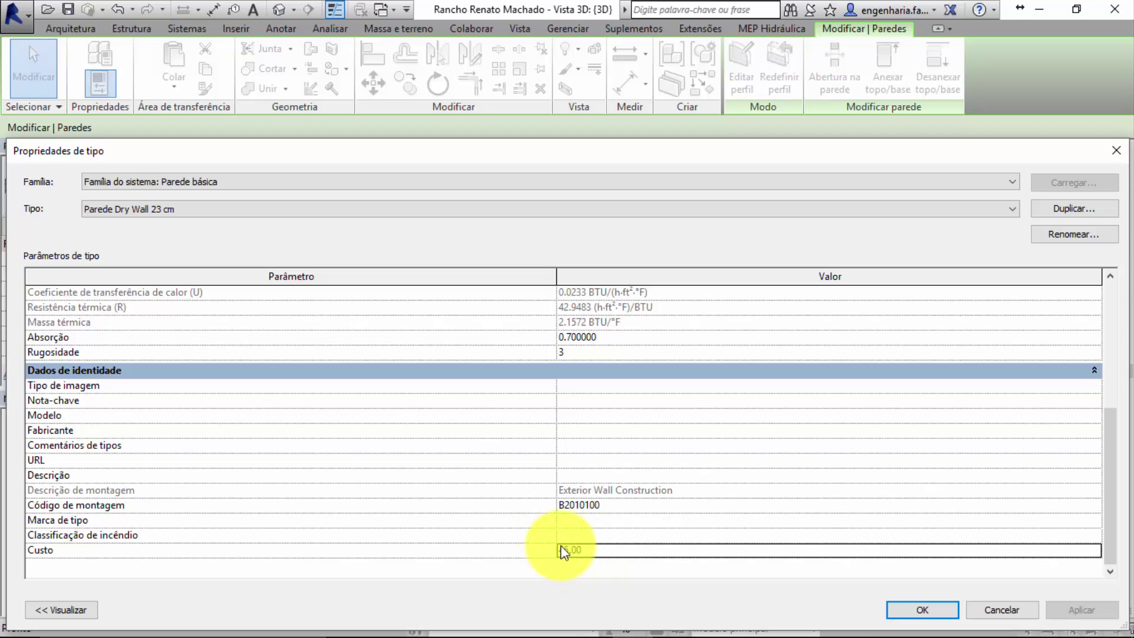
{"action": "left_click", "coordinate": [919, 614]}
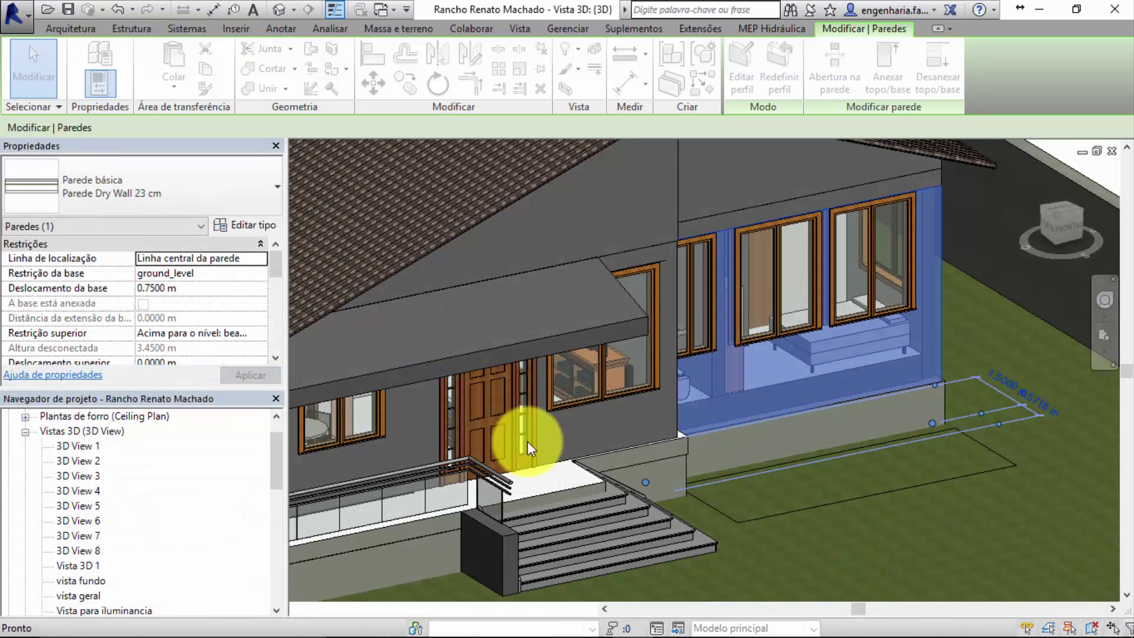
{"action": "scroll", "coordinate": [684, 336], "scroll_direction": "down", "scroll_amount": 3}
{"action": "scroll", "coordinate": [764, 402], "scroll_direction": "down", "scroll_amount": 2}
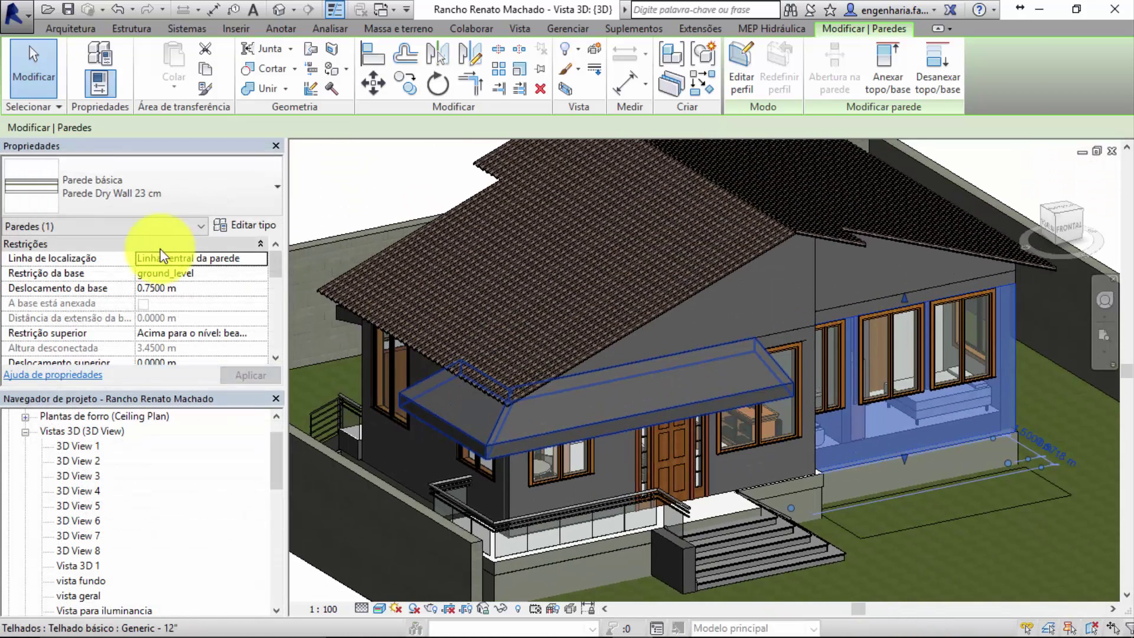
{"action": "left_click", "coordinate": [349, 185]}
{"action": "scroll", "coordinate": [375, 290], "scroll_direction": "up", "scroll_amount": 3}
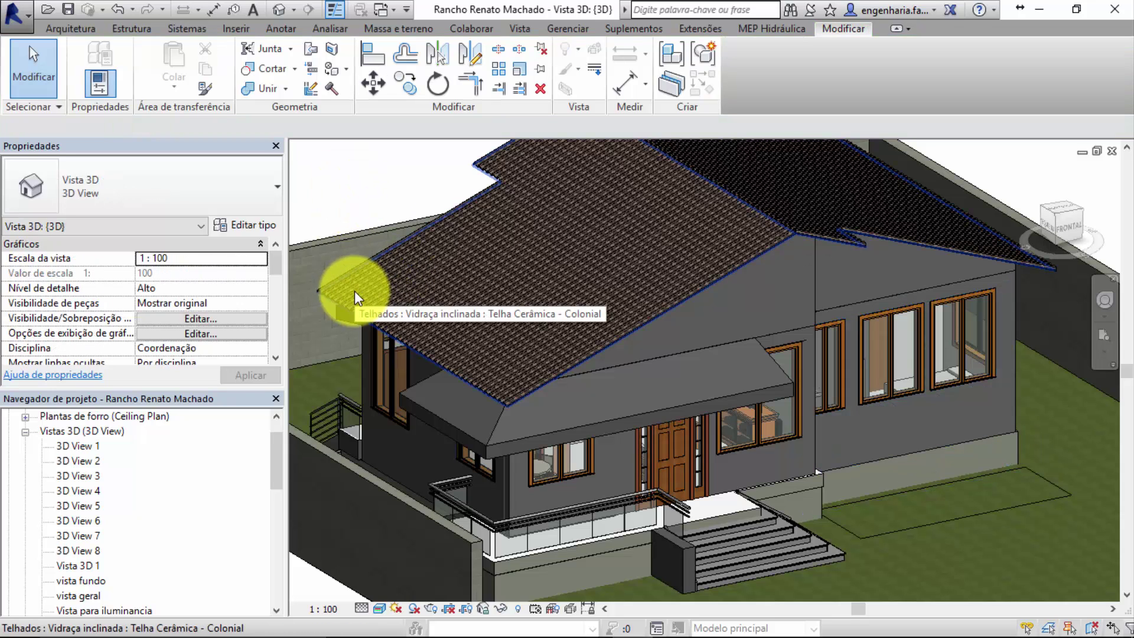
Step: Locate Tabelas/Quantidades in the Project Browser and show the Vista tab's schedule tools
{"action": "scroll", "coordinate": [171, 458], "scroll_direction": "down", "scroll_amount": 1}
{"action": "scroll", "coordinate": [112, 482], "scroll_direction": "down", "scroll_amount": 2}
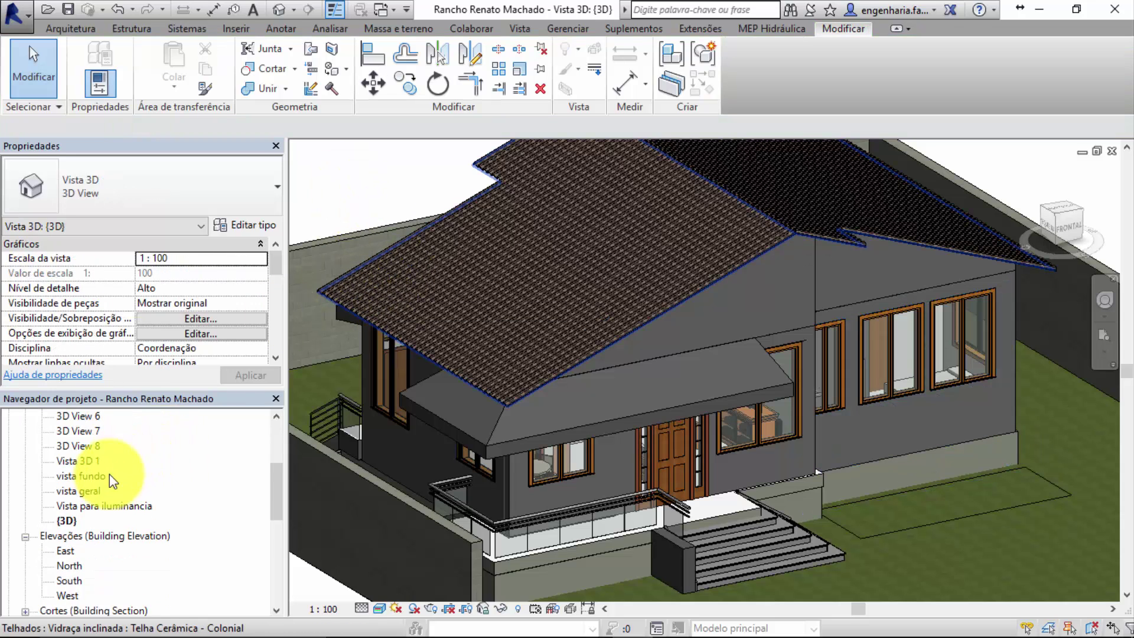
{"action": "scroll", "coordinate": [126, 456], "scroll_direction": "down", "scroll_amount": 1}
{"action": "scroll", "coordinate": [114, 476], "scroll_direction": "down", "scroll_amount": 1}
{"action": "scroll", "coordinate": [89, 482], "scroll_direction": "down", "scroll_amount": 1}
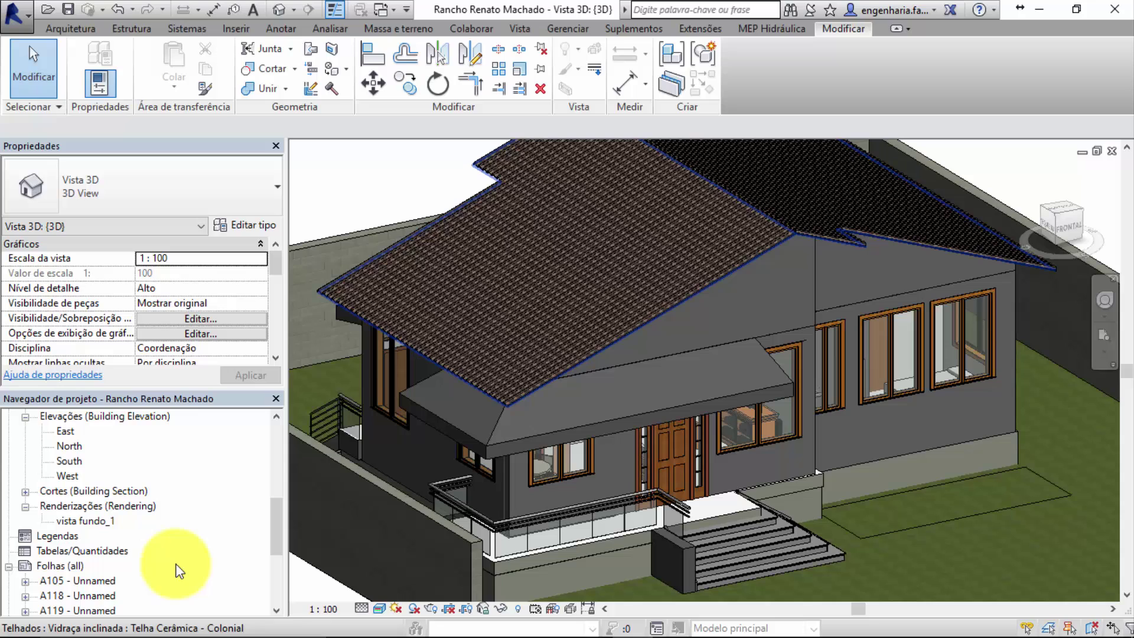
{"action": "left_click", "coordinate": [104, 552]}
{"action": "right_click", "coordinate": [103, 553]}
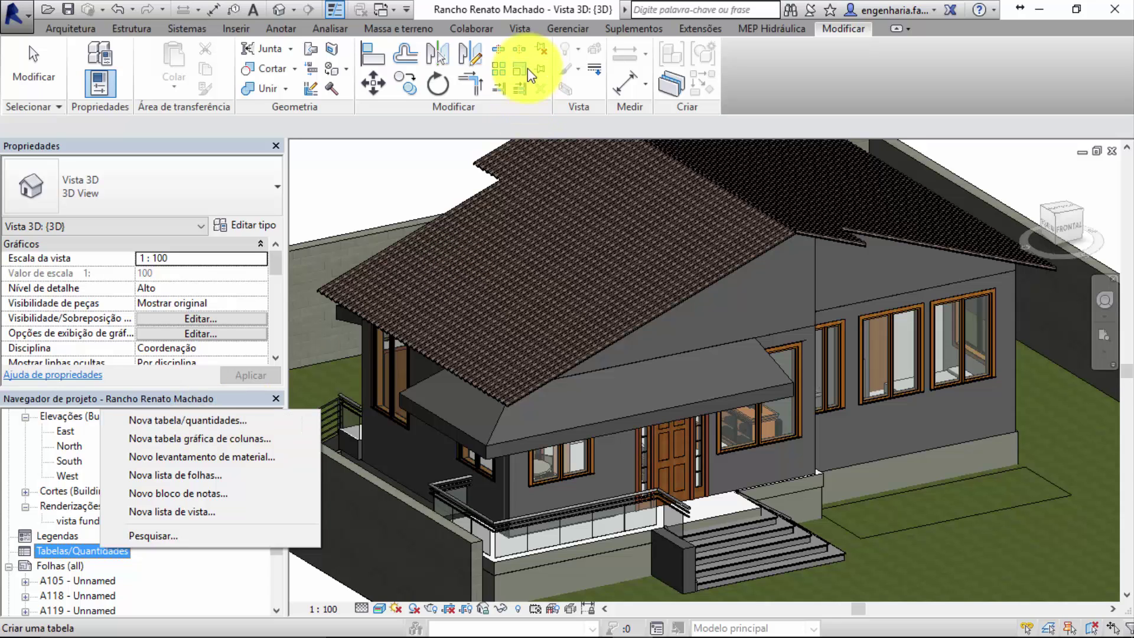
{"action": "left_click", "coordinate": [508, 27]}
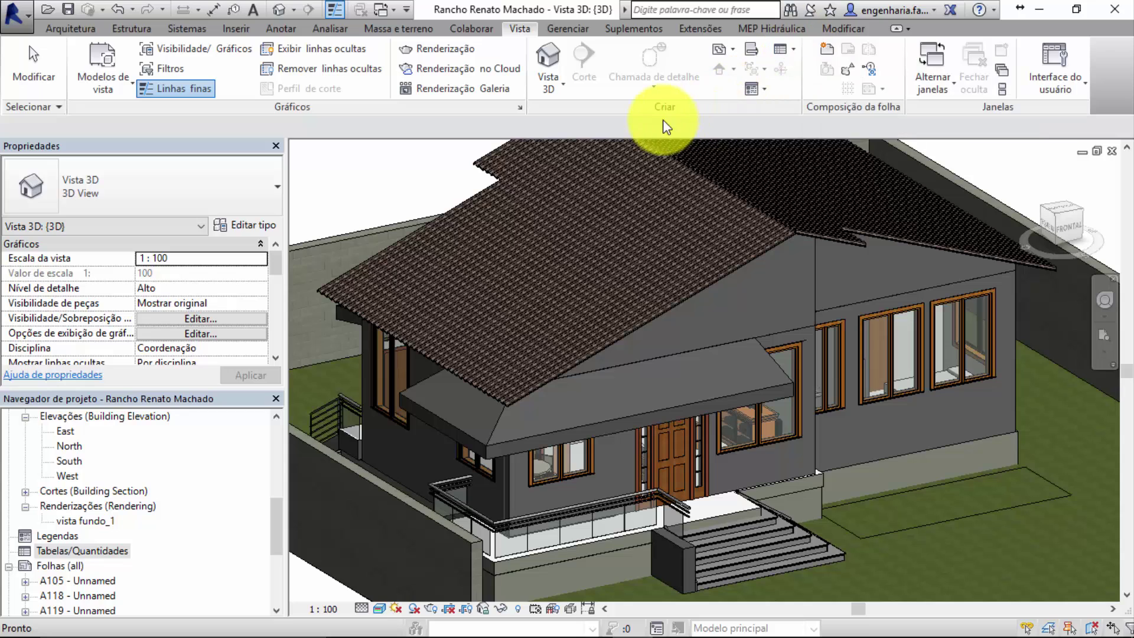
Step: Start a new Tabela/Quantidades and dismiss the unsaved-project reminder
{"action": "left_click", "coordinate": [792, 52]}
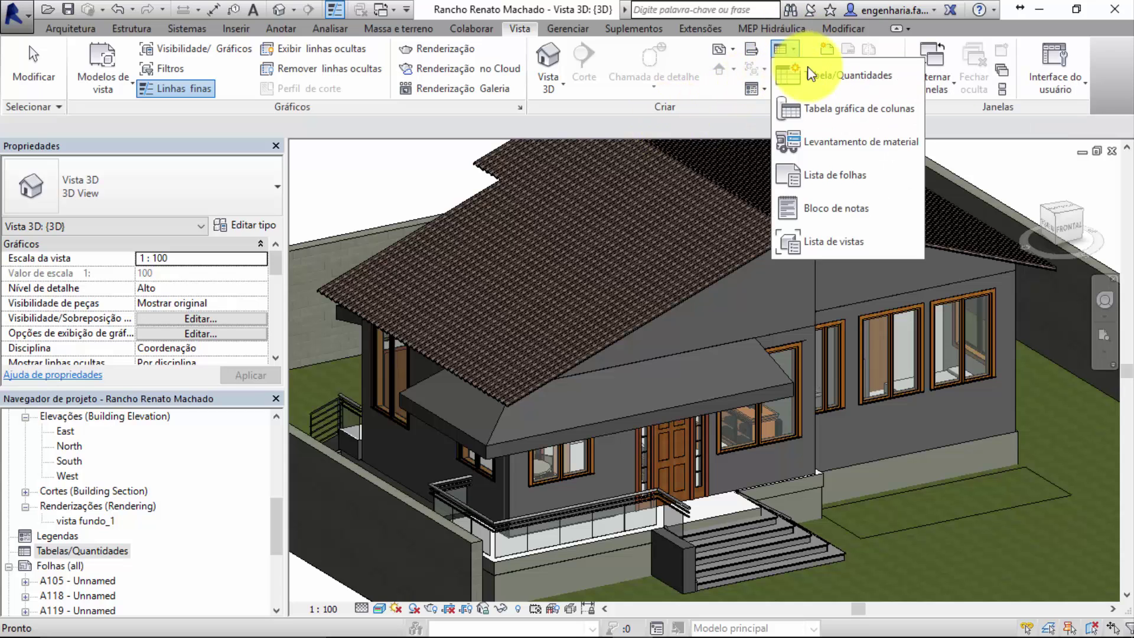
{"action": "left_click", "coordinate": [843, 87]}
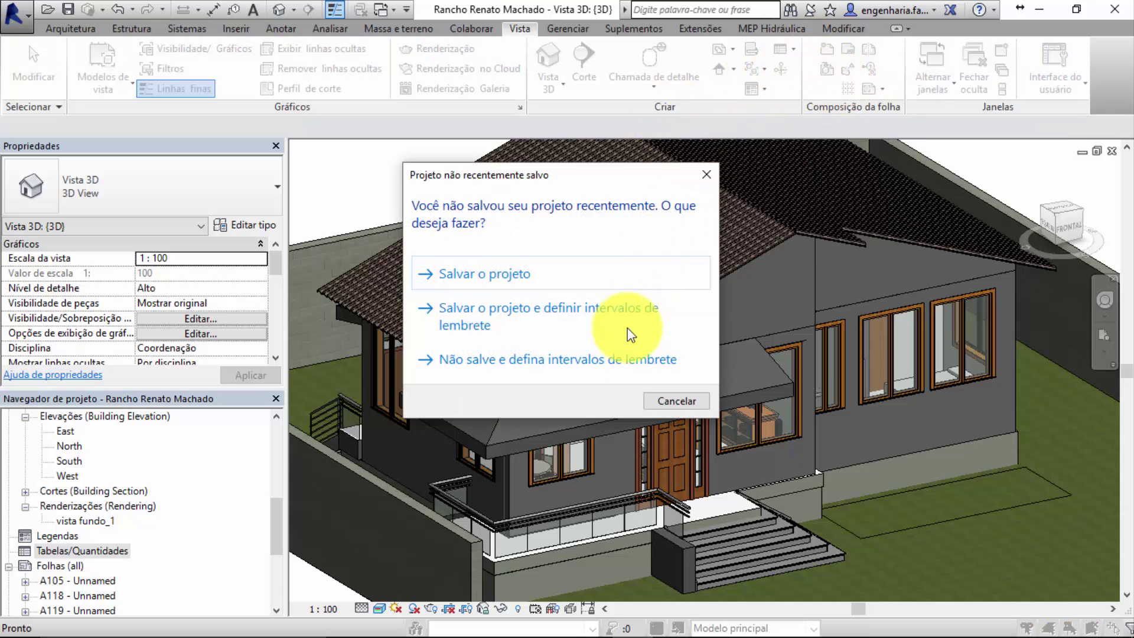
{"action": "left_click", "coordinate": [657, 402]}
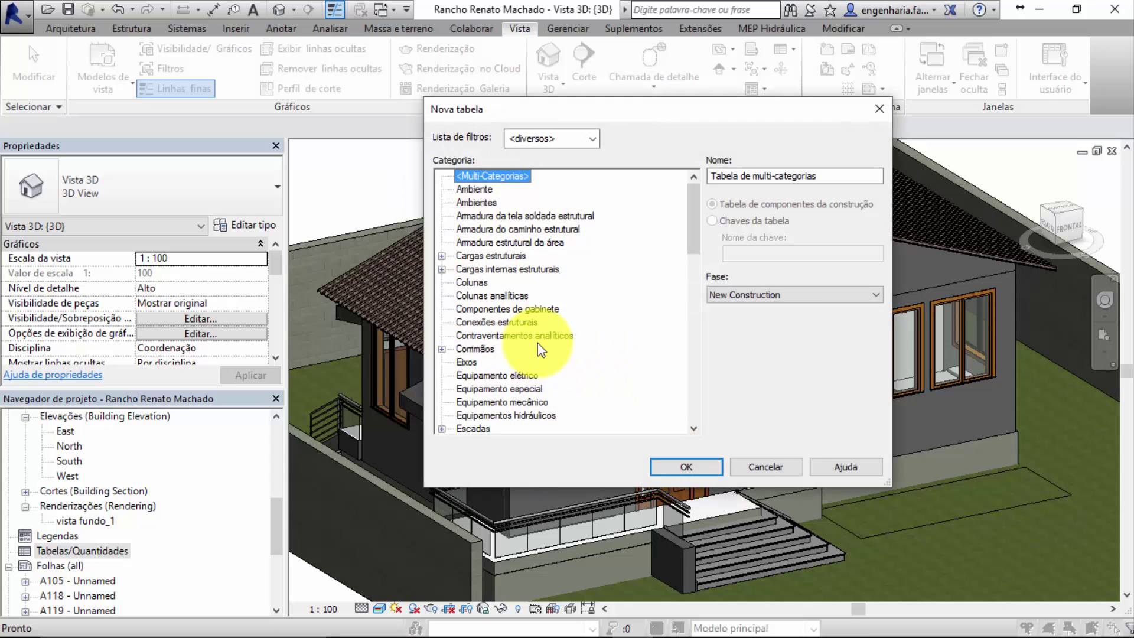
Step: Choose the Paredes category and name the schedule Custo Paredes de Dry Wall 23cm
{"action": "scroll", "coordinate": [608, 236], "scroll_direction": "down", "scroll_amount": 1}
{"action": "scroll", "coordinate": [609, 248], "scroll_direction": "down", "scroll_amount": 2}
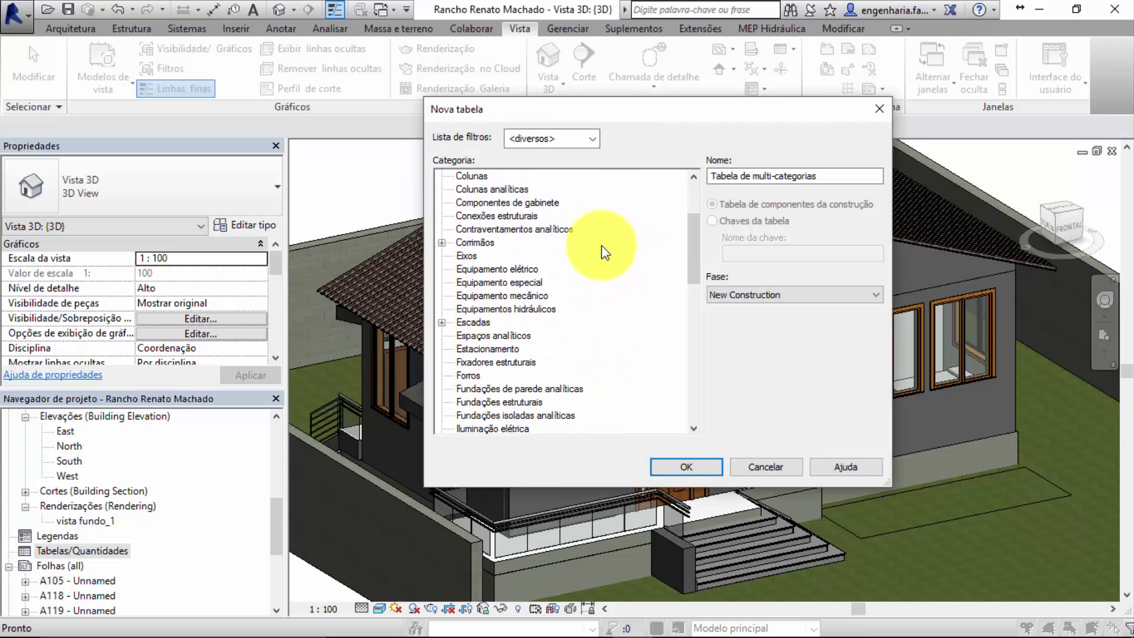
{"action": "scroll", "coordinate": [562, 218], "scroll_direction": "down", "scroll_amount": 1}
{"action": "scroll", "coordinate": [537, 300], "scroll_direction": "down", "scroll_amount": 1}
{"action": "scroll", "coordinate": [537, 298], "scroll_direction": "down", "scroll_amount": 3}
{"action": "scroll", "coordinate": [508, 322], "scroll_direction": "down", "scroll_amount": 1}
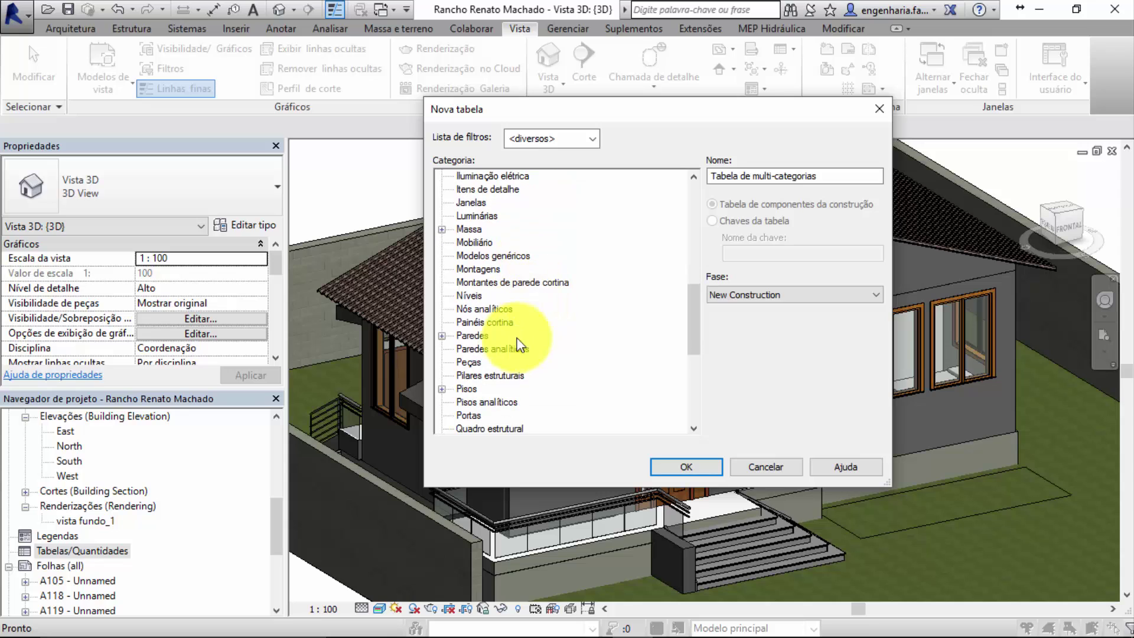
{"action": "left_click", "coordinate": [473, 336]}
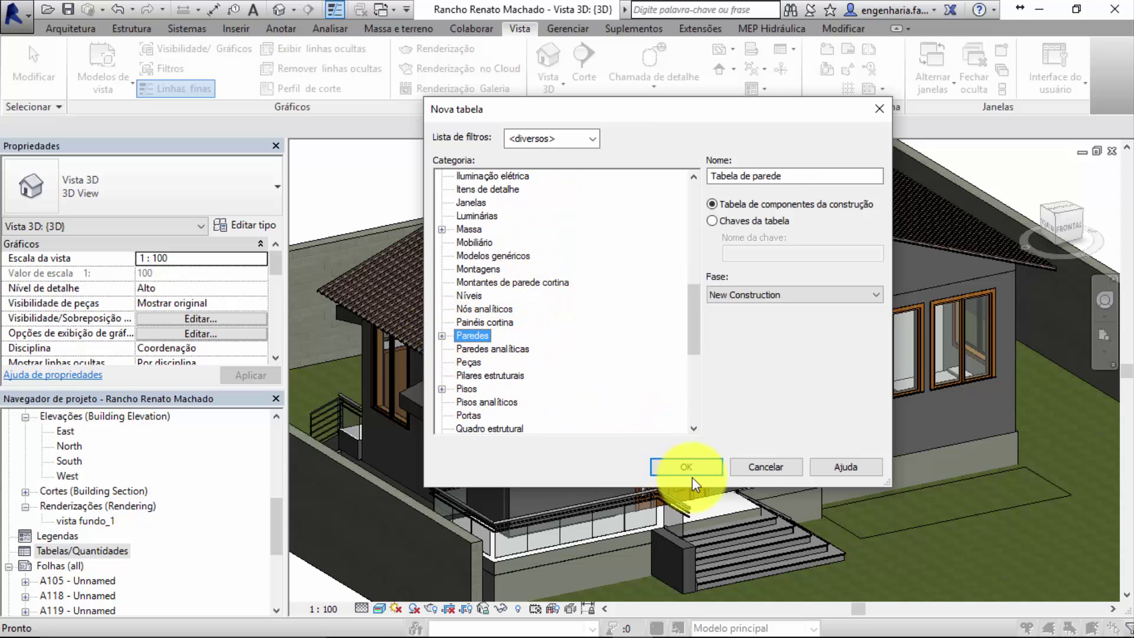
{"action": "left_click_drag", "start_coordinate": [788, 175], "coordinate": [706, 176]}
{"action": "type", "text": "Custo Paredes de Dry Wall 23cm"}
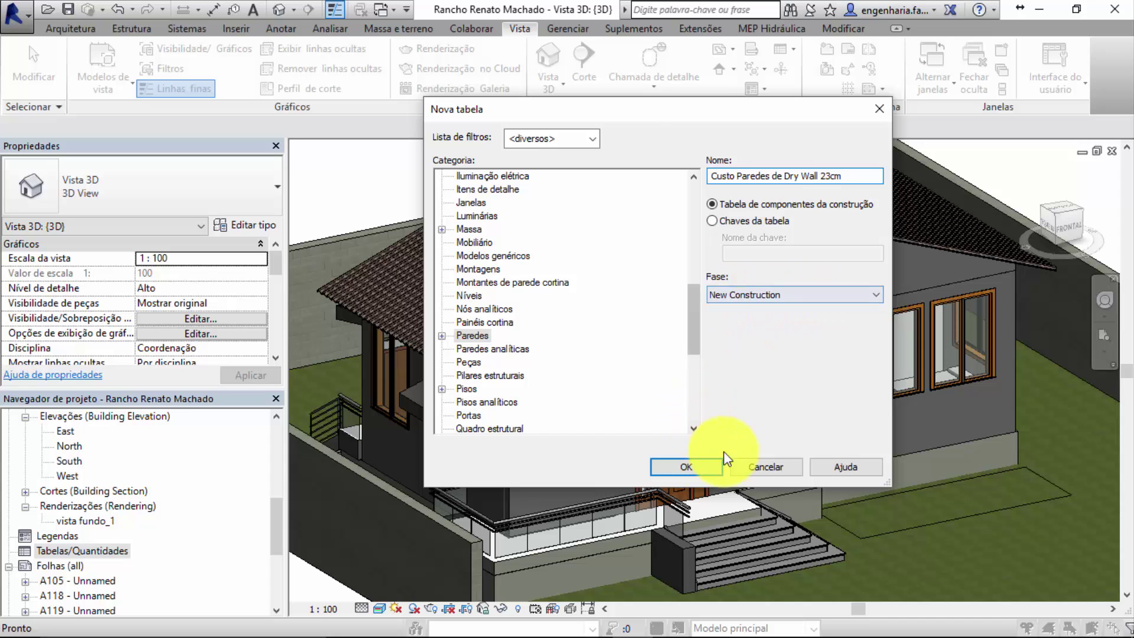
{"action": "left_click", "coordinate": [703, 470]}
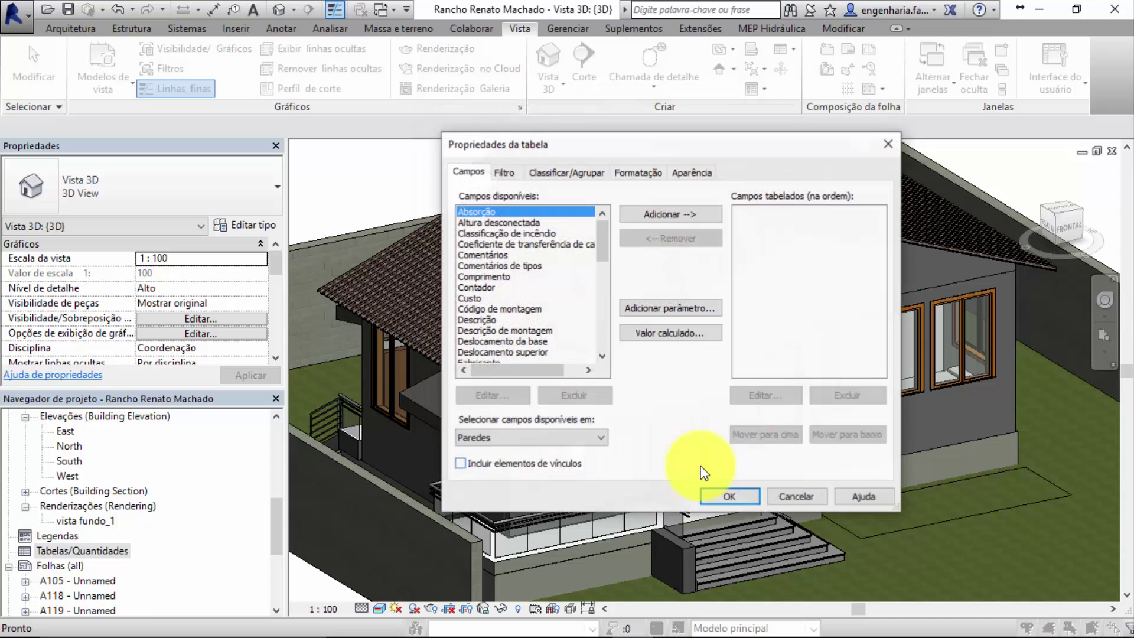
Step: Add Contador, Altura desconectada and Custo to the schedule fields
{"action": "left_click_drag", "start_coordinate": [577, 152], "coordinate": [437, 121]}
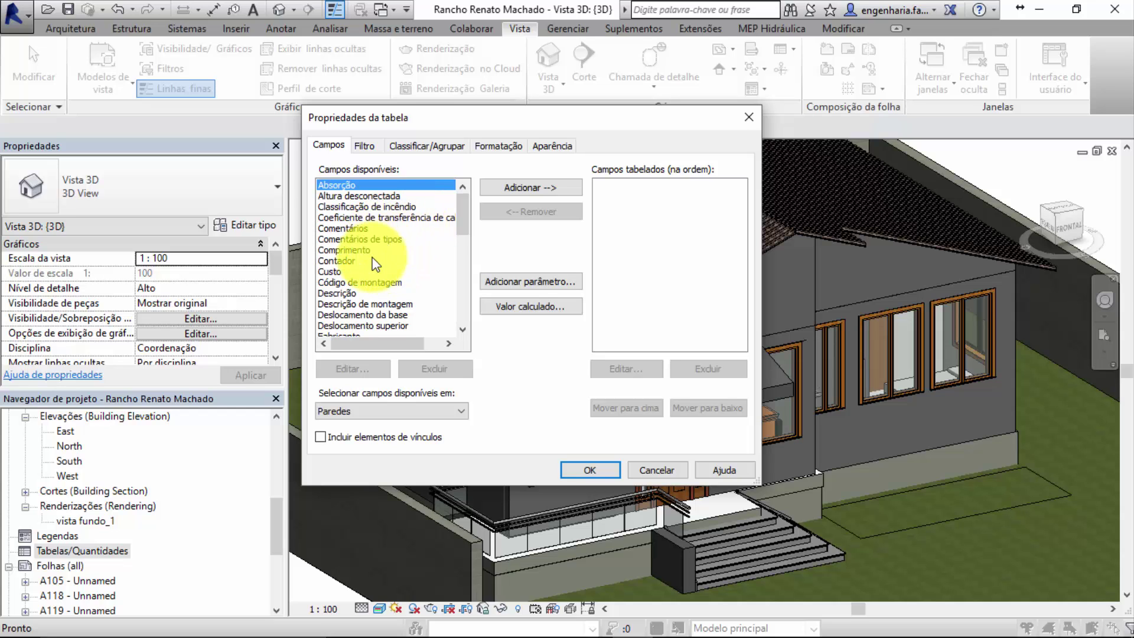
{"action": "left_click", "coordinate": [354, 261]}
{"action": "left_click", "coordinate": [503, 187]}
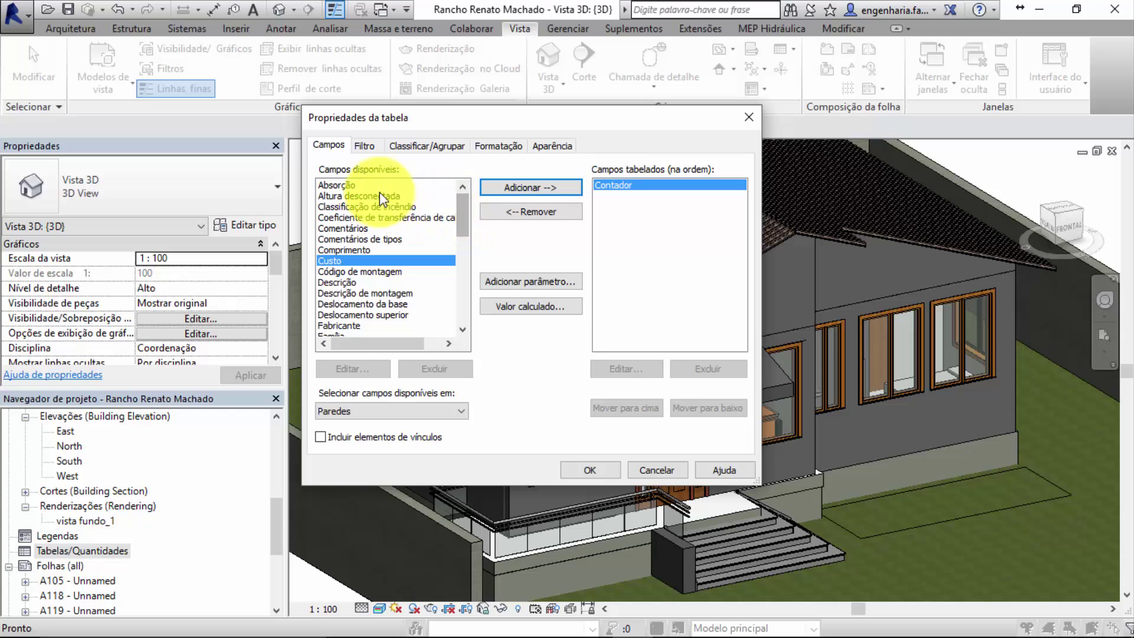
{"action": "left_click", "coordinate": [417, 195]}
{"action": "left_click", "coordinate": [490, 188]}
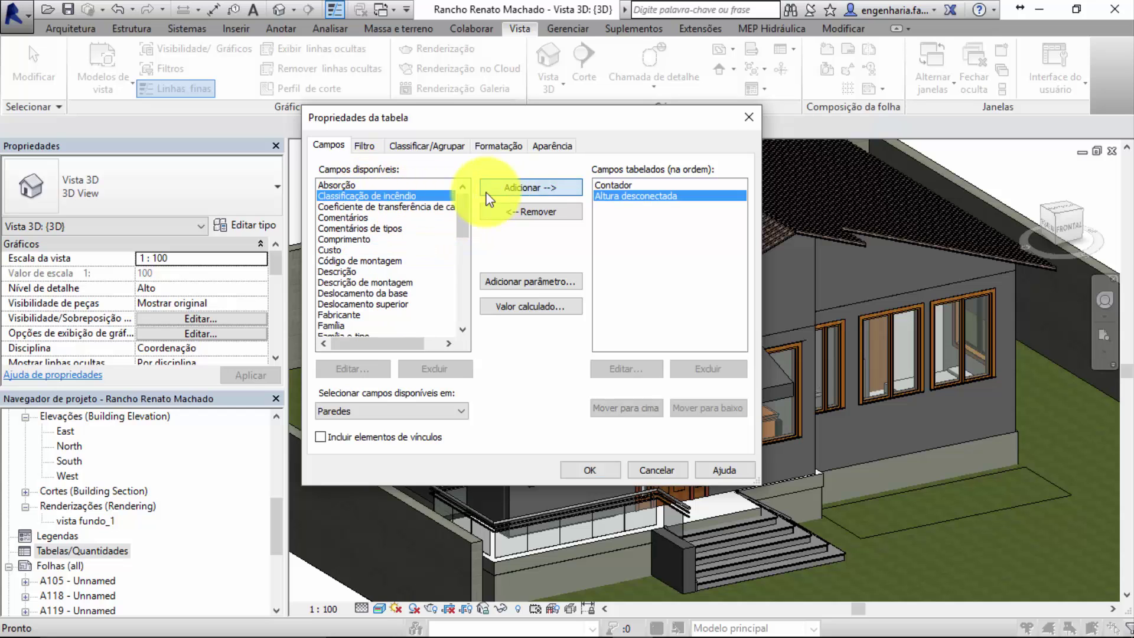
{"action": "left_click", "coordinate": [363, 250]}
{"action": "left_click", "coordinate": [523, 187]}
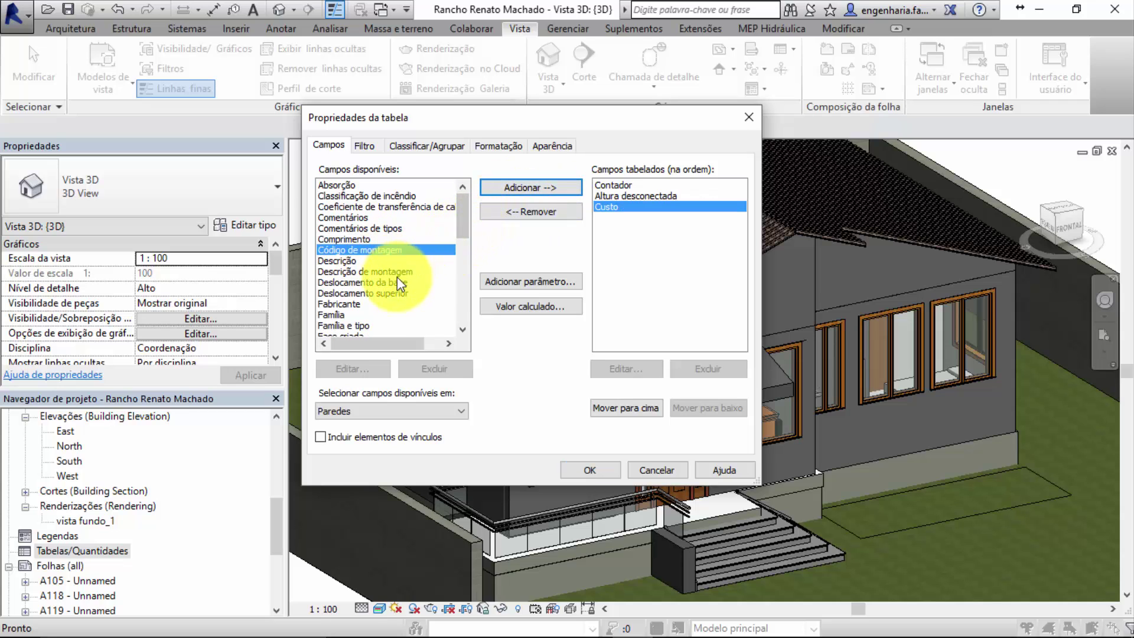
Step: Add Família e tipo, Largura and Área to the schedule fields
{"action": "left_click", "coordinate": [362, 326]}
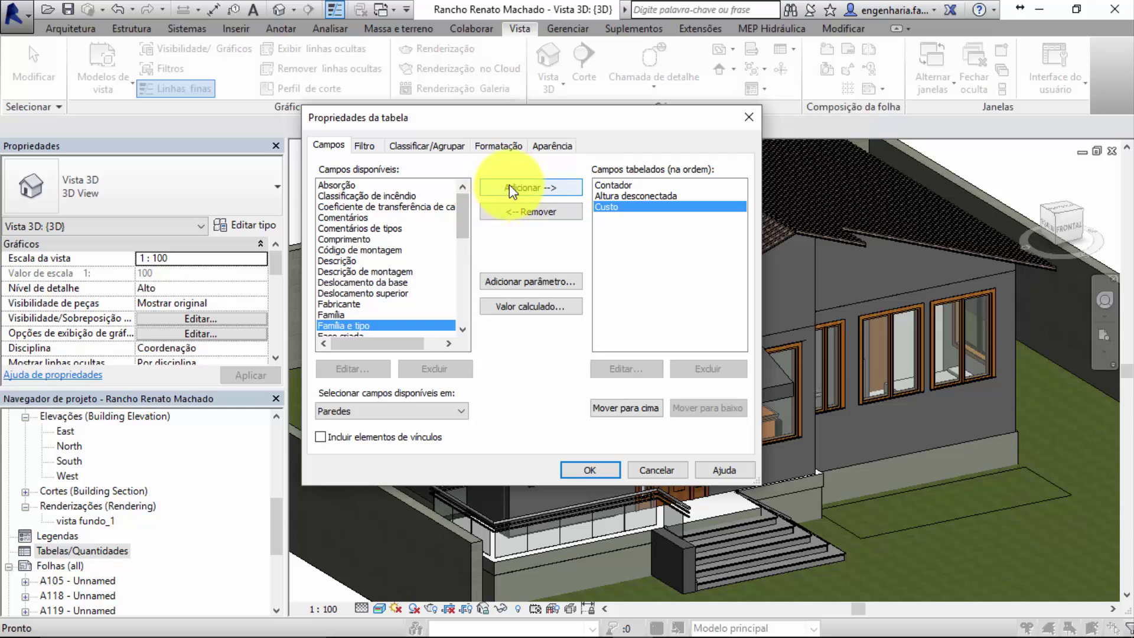
{"action": "left_click", "coordinate": [509, 191]}
{"action": "mouse_move", "coordinate": [465, 200]}
{"action": "left_mouse_down"}
{"action": "mouse_move", "coordinate": [466, 283]}
{"action": "mouse_move", "coordinate": [468, 254]}
{"action": "left_mouse_up"}
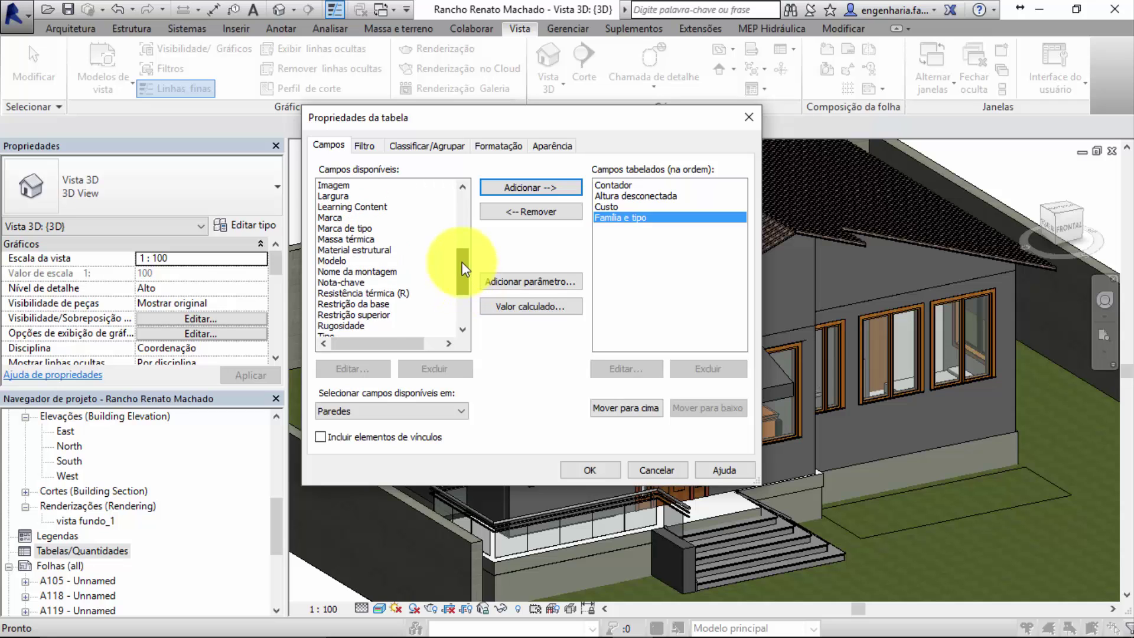
{"action": "left_click", "coordinate": [355, 207]}
{"action": "left_click", "coordinate": [530, 187]}
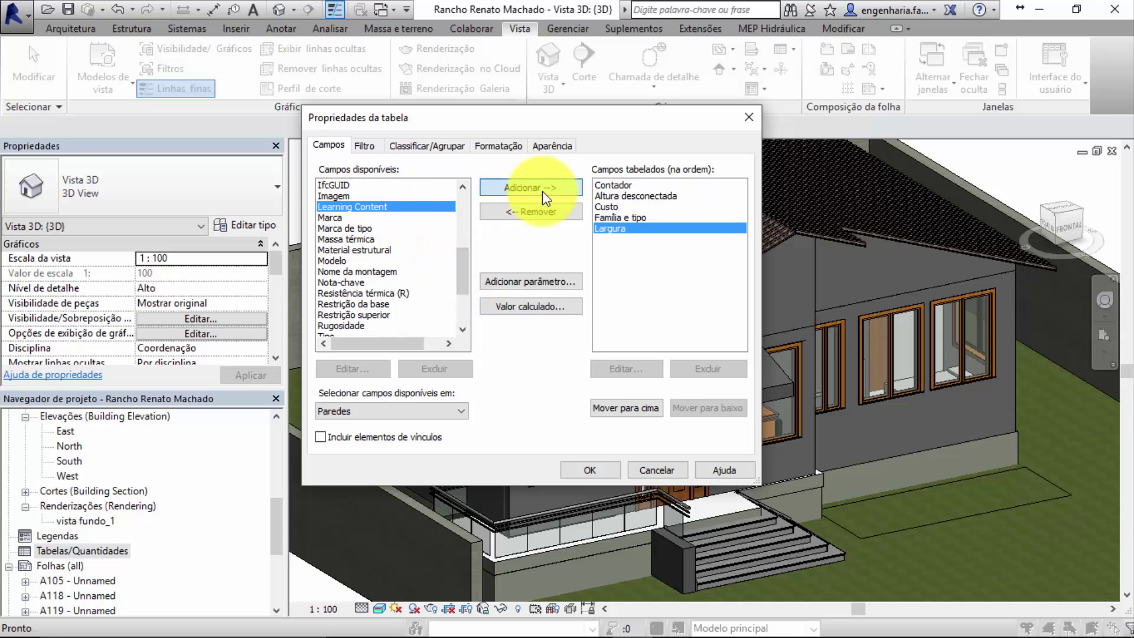
{"action": "left_click_drag", "start_coordinate": [466, 277], "coordinate": [472, 303]}
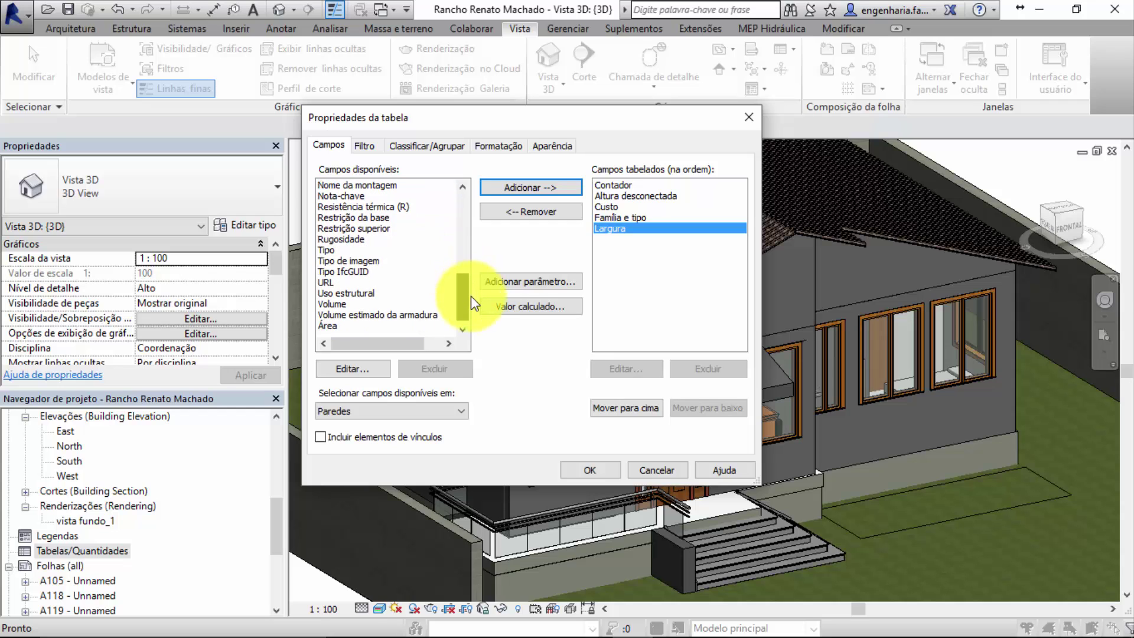
{"action": "left_click", "coordinate": [381, 326]}
{"action": "left_click", "coordinate": [530, 187]}
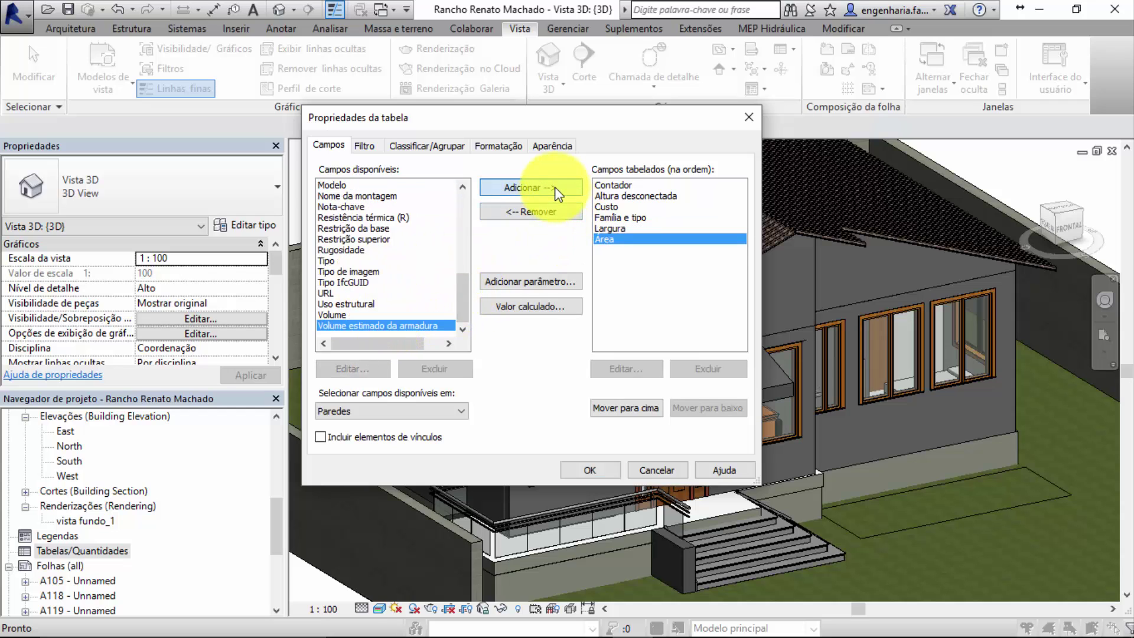
Step: Move Família e tipo and Largura up to follow Contador in the field order
{"action": "left_click", "coordinate": [634, 197]}
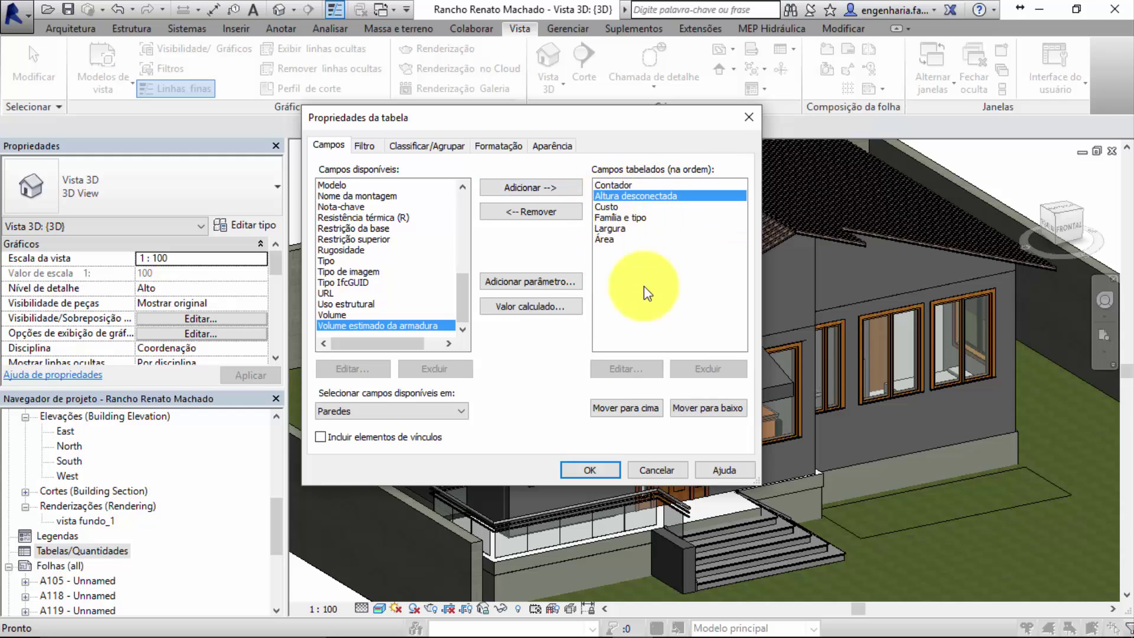
{"action": "left_click", "coordinate": [633, 208]}
{"action": "left_click", "coordinate": [631, 217]}
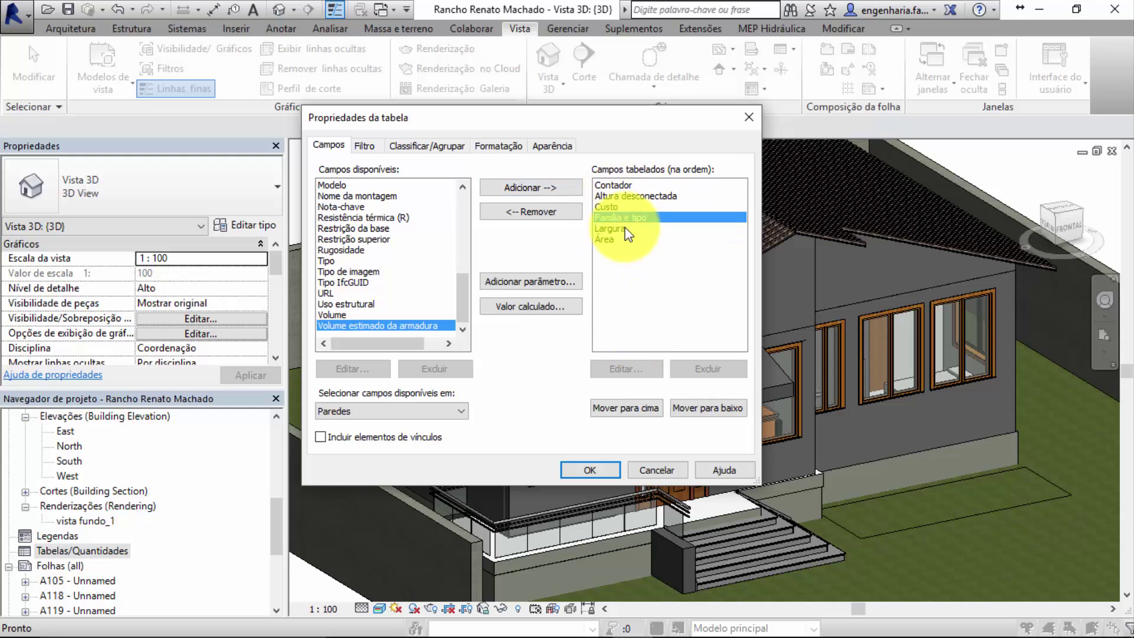
{"action": "left_click", "coordinate": [624, 408]}
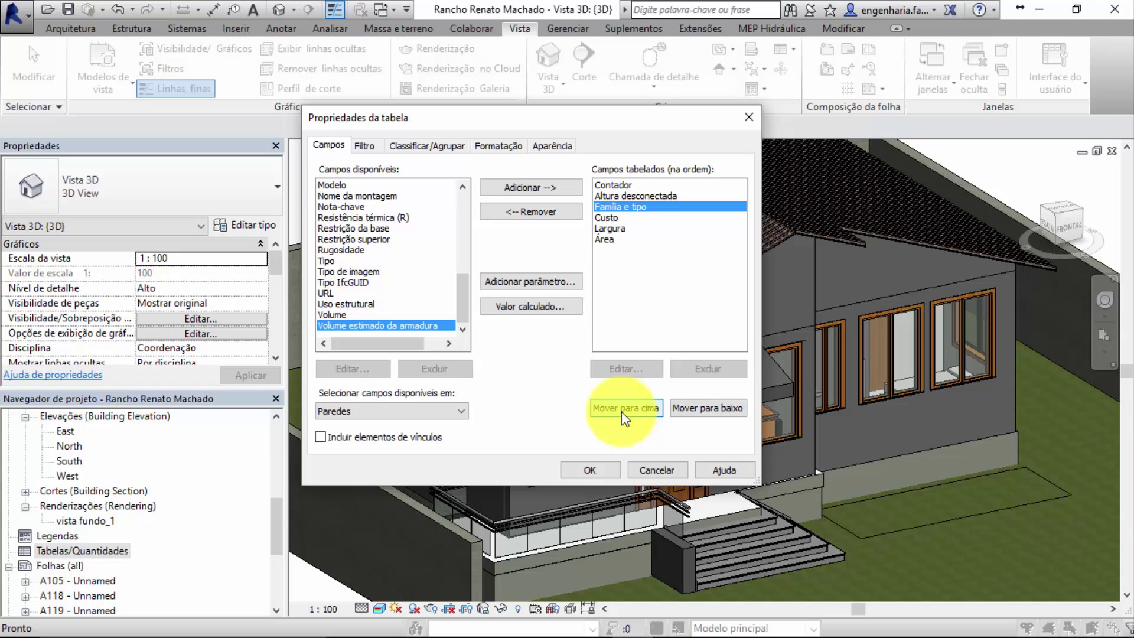
{"action": "left_click", "coordinate": [623, 409]}
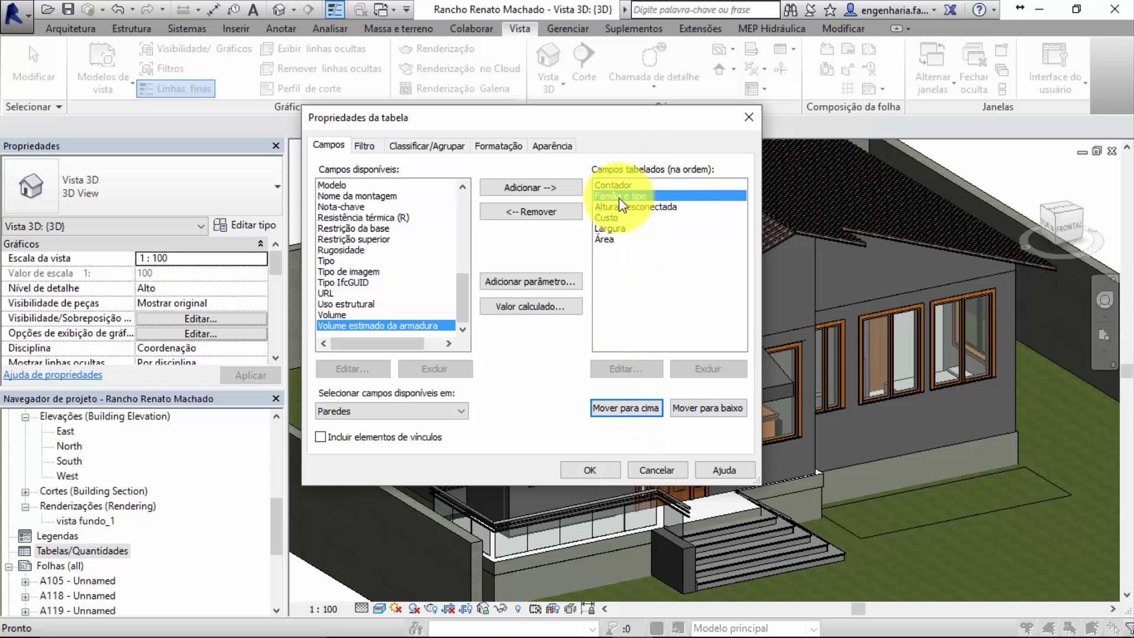
{"action": "left_click", "coordinate": [626, 217]}
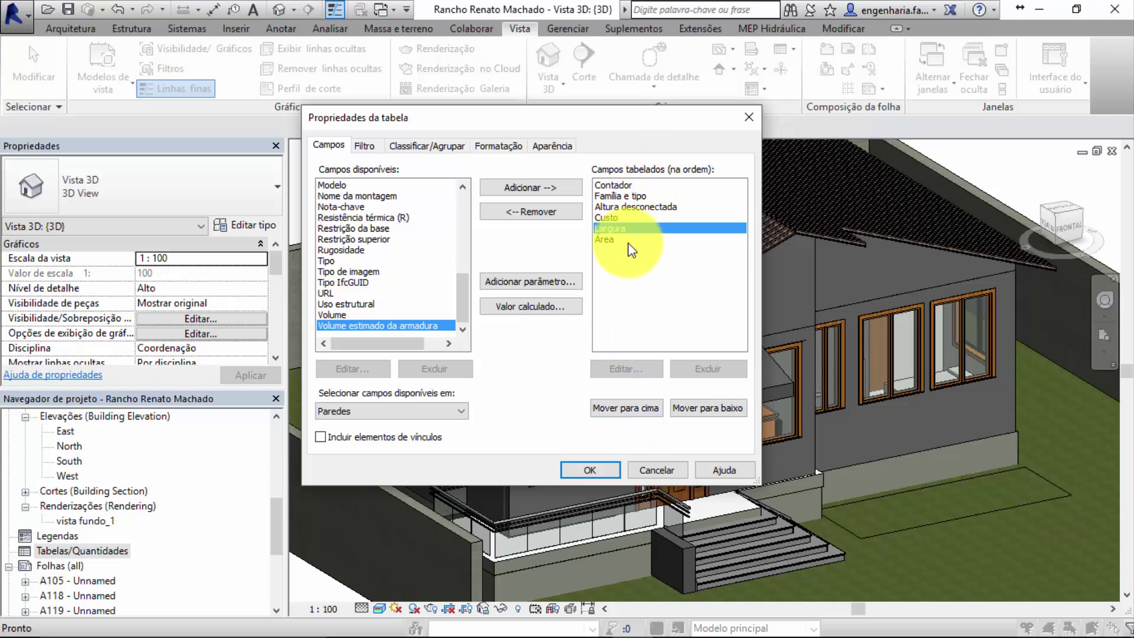
{"action": "left_click", "coordinate": [647, 407]}
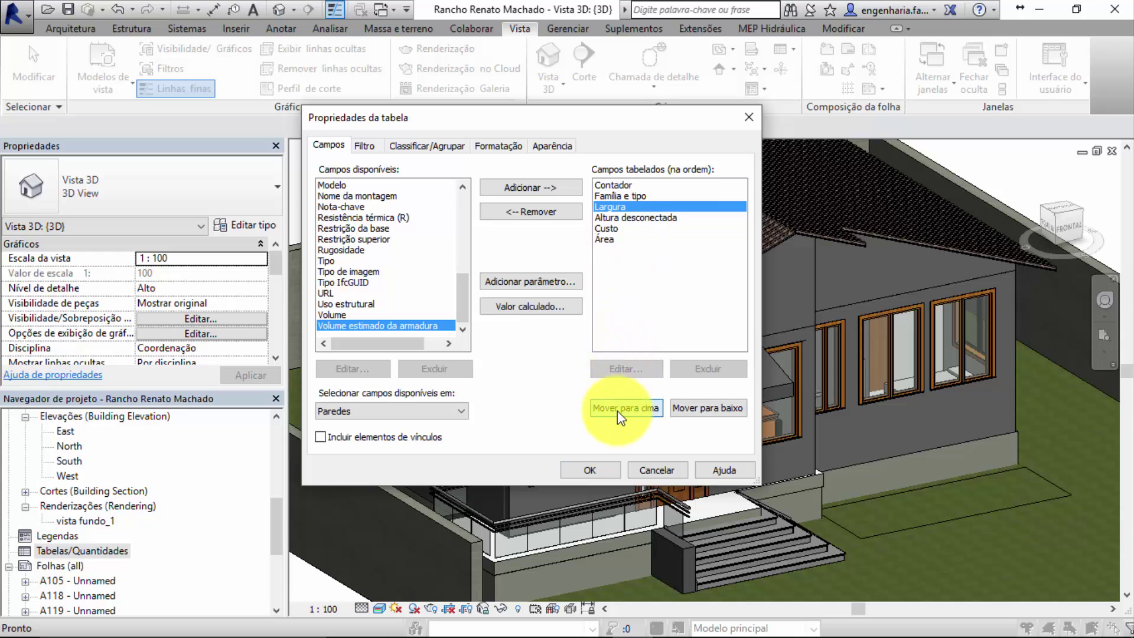
{"action": "left_click", "coordinate": [630, 219]}
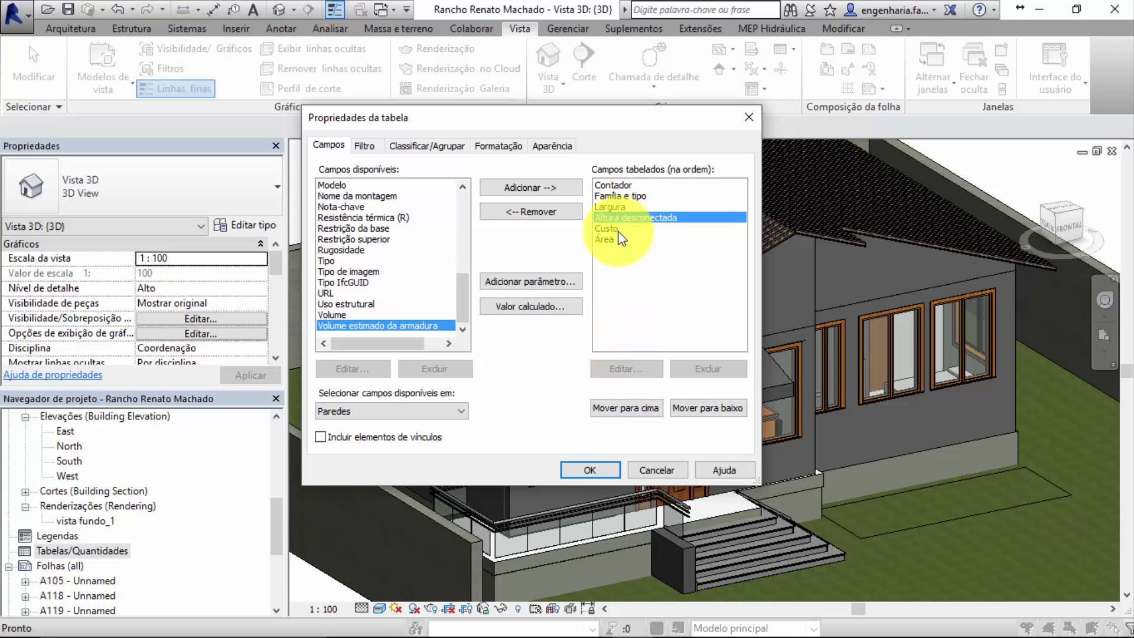
{"action": "left_click", "coordinate": [611, 239]}
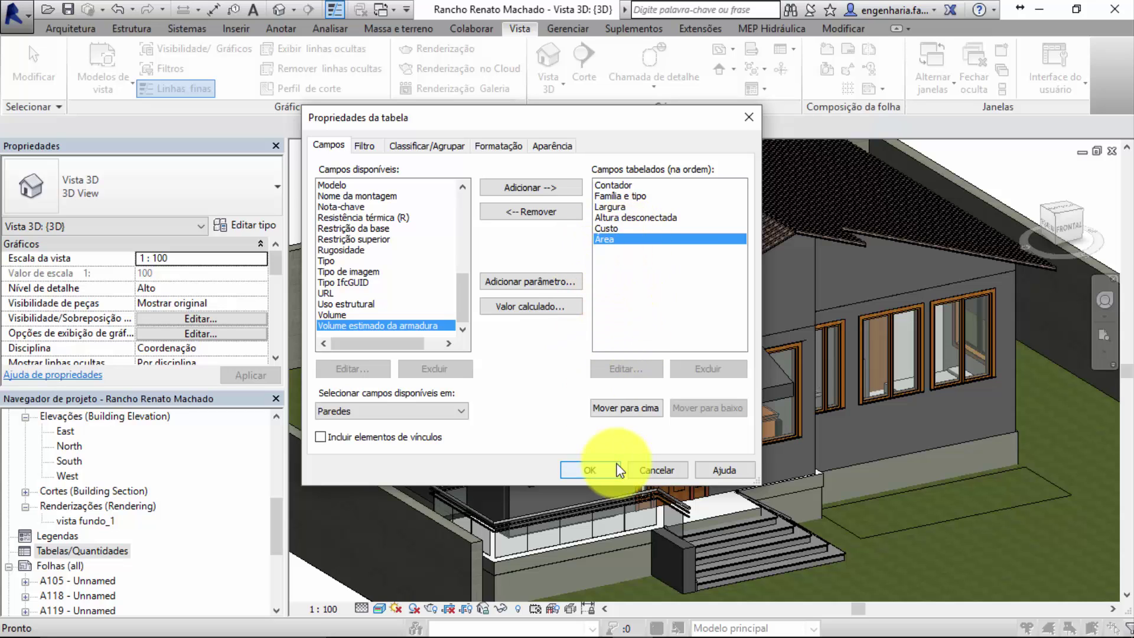
{"action": "left_click", "coordinate": [365, 146]}
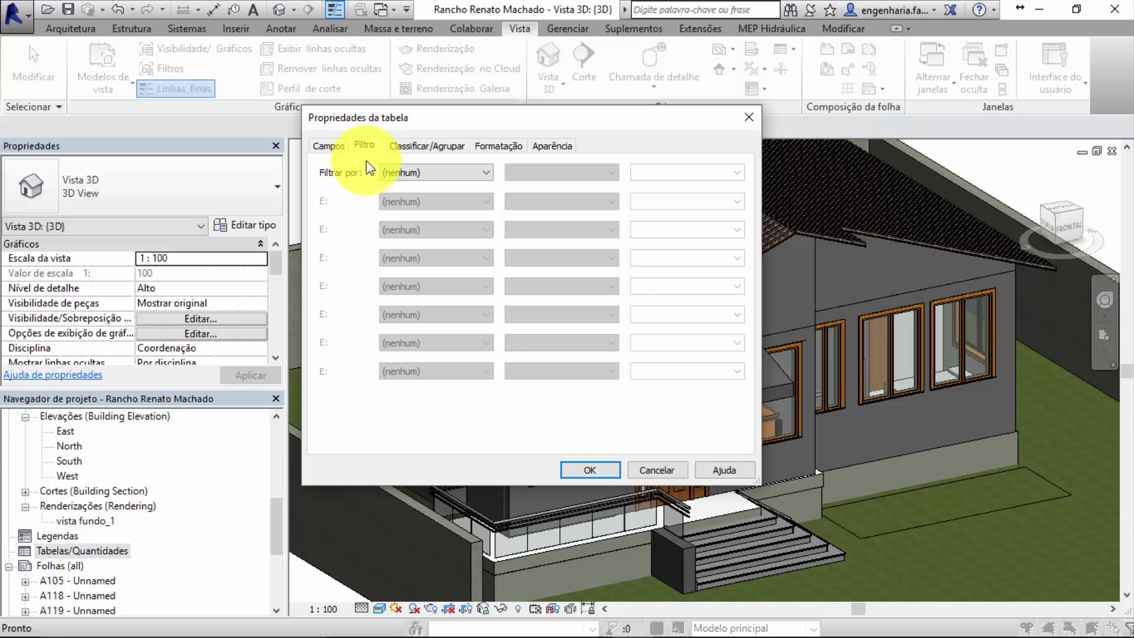
Step: Set the schedule filter to Largura equals 0.23 m
{"action": "left_click", "coordinate": [437, 174]}
{"action": "left_click", "coordinate": [407, 195]}
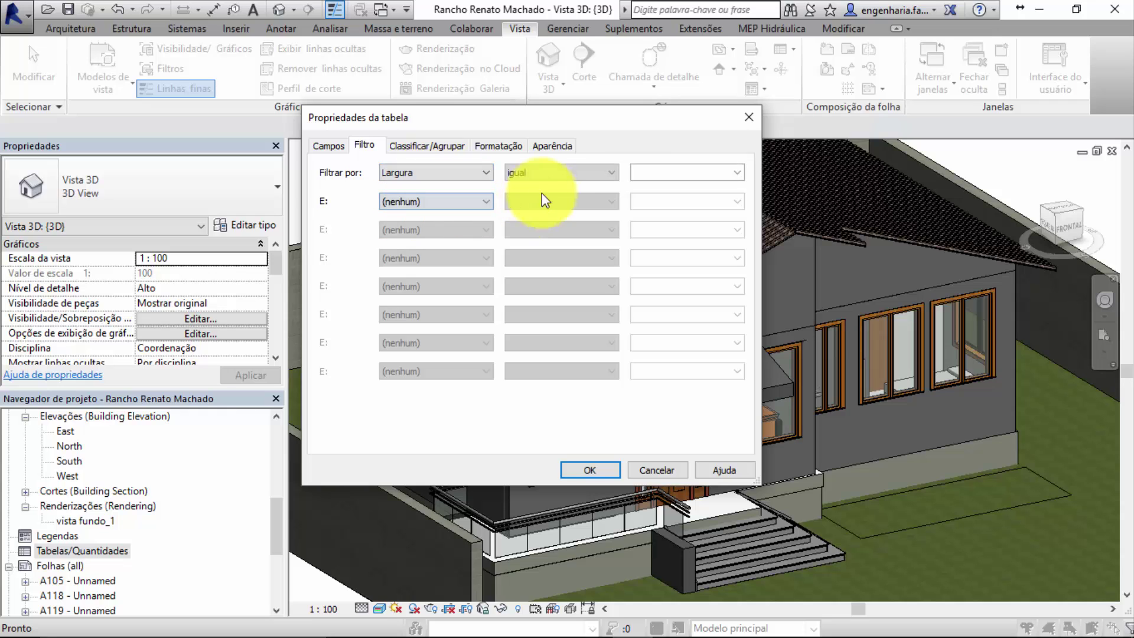
{"action": "left_click", "coordinate": [737, 172]}
{"action": "left_click", "coordinate": [662, 182]}
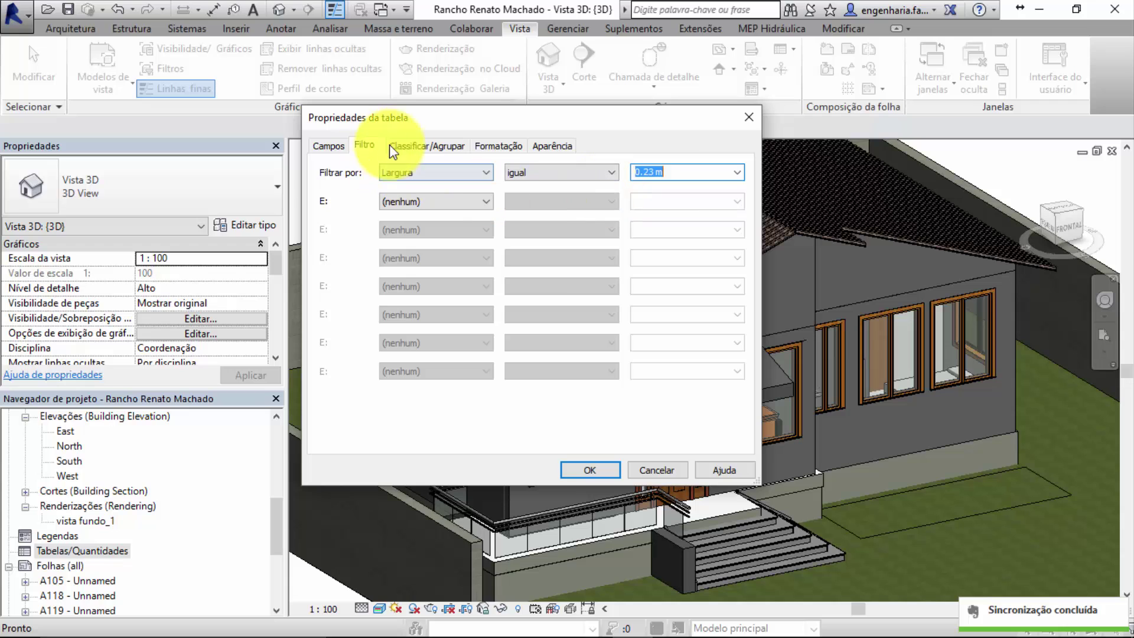
{"action": "left_click", "coordinate": [429, 147]}
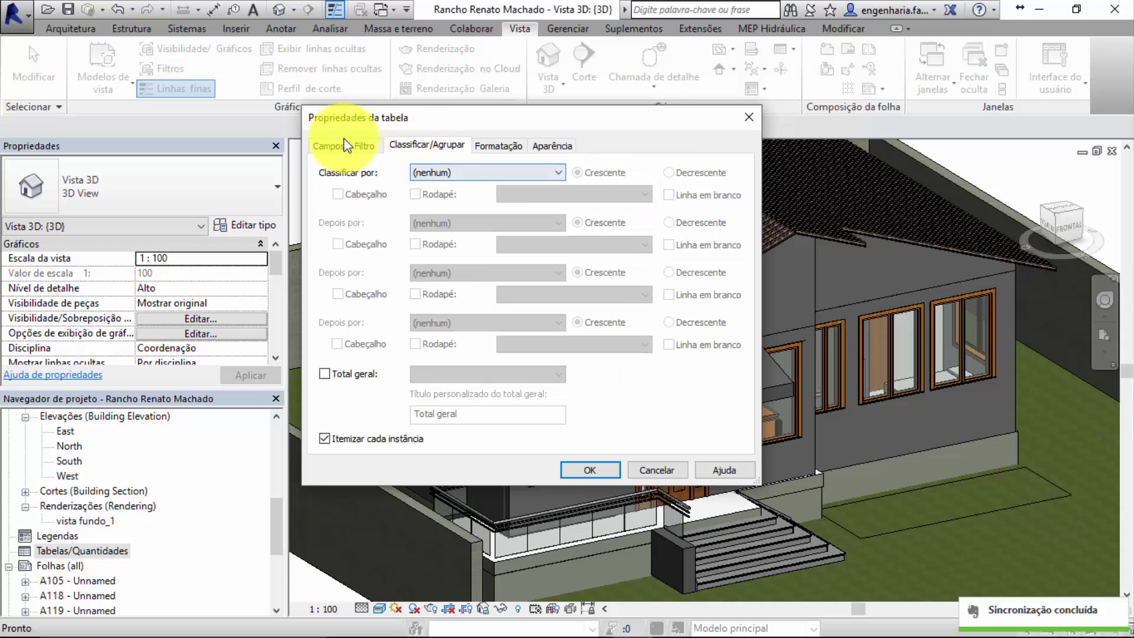
{"action": "left_click", "coordinate": [363, 148]}
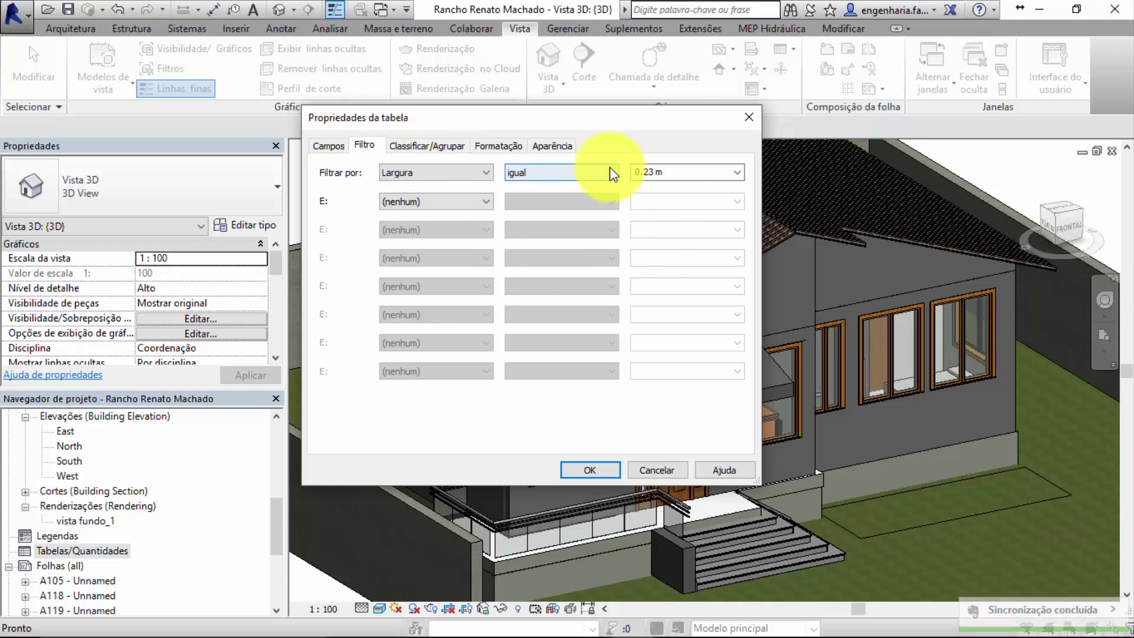
{"action": "left_click", "coordinate": [440, 151]}
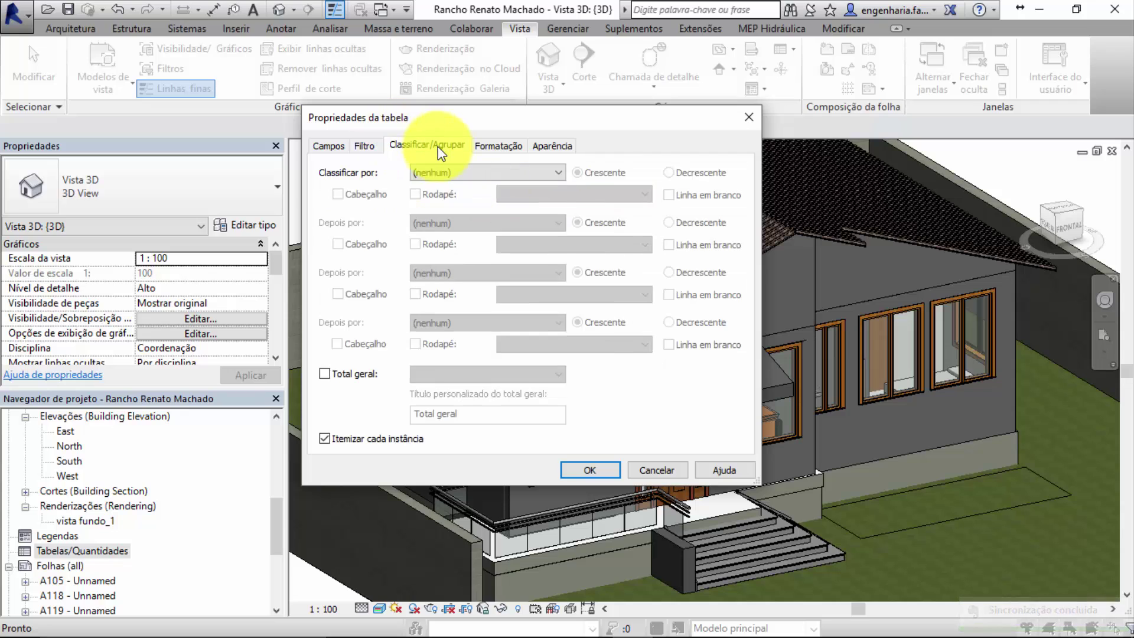
Step: Sort by Família e tipo then Largura, and enable Total geral
{"action": "left_click", "coordinate": [455, 172]}
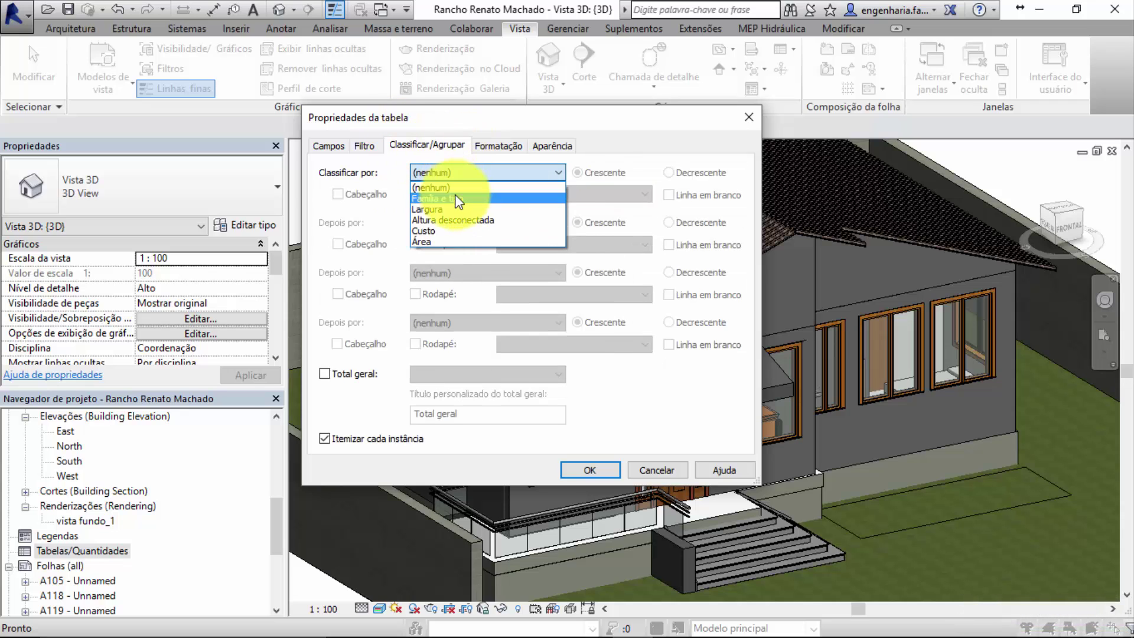
{"action": "left_click", "coordinate": [458, 199]}
{"action": "left_click", "coordinate": [472, 224]}
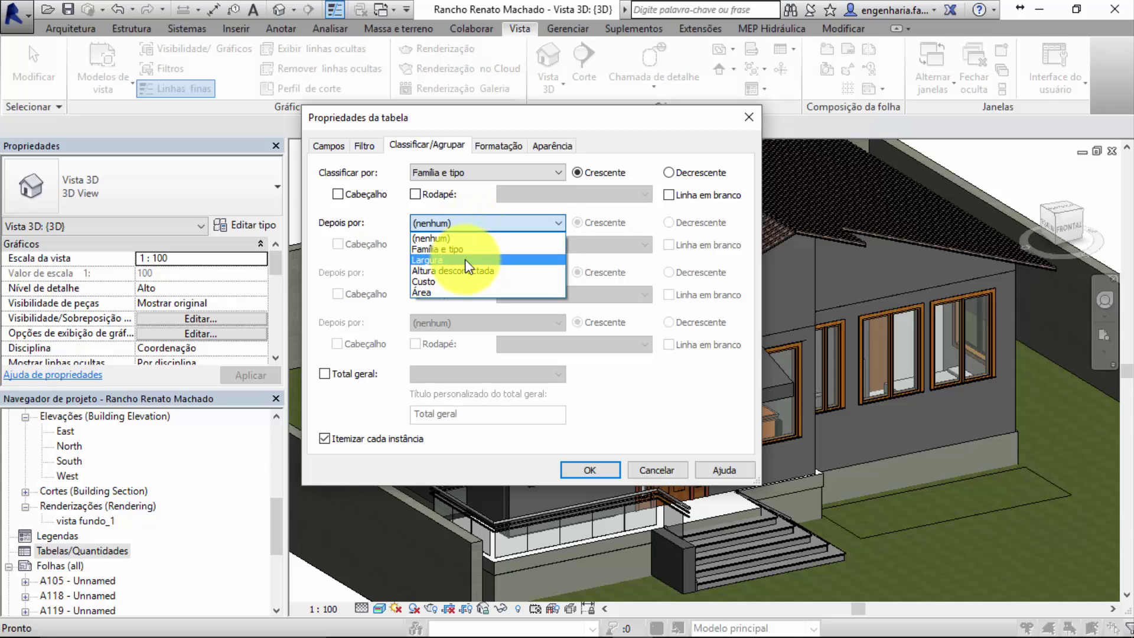
{"action": "left_click", "coordinate": [466, 260]}
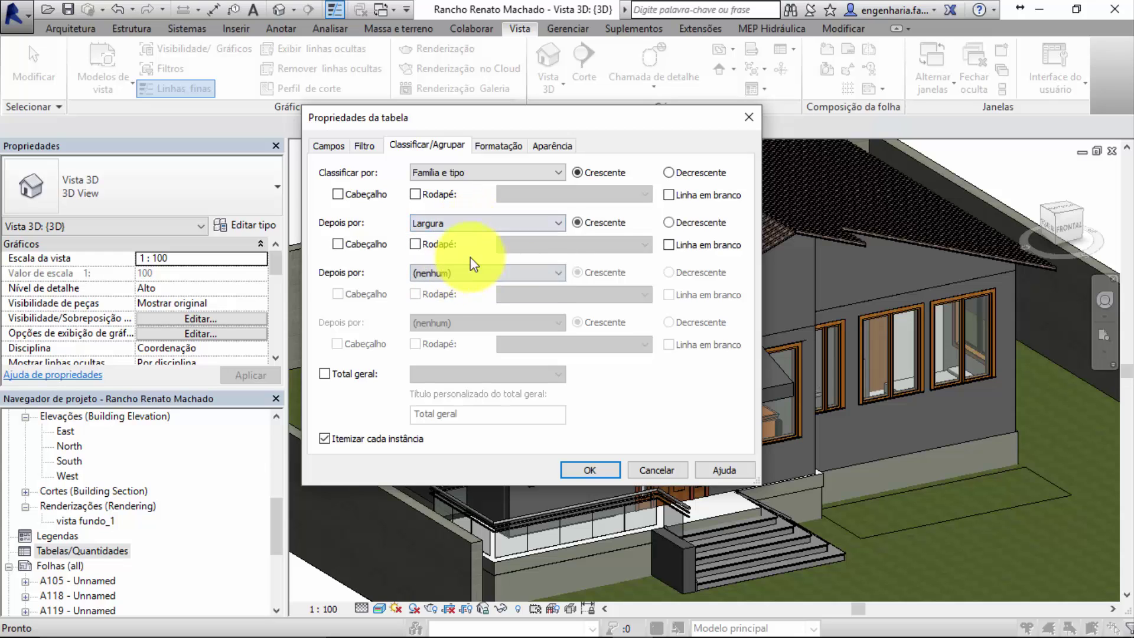
{"action": "left_click", "coordinate": [361, 376]}
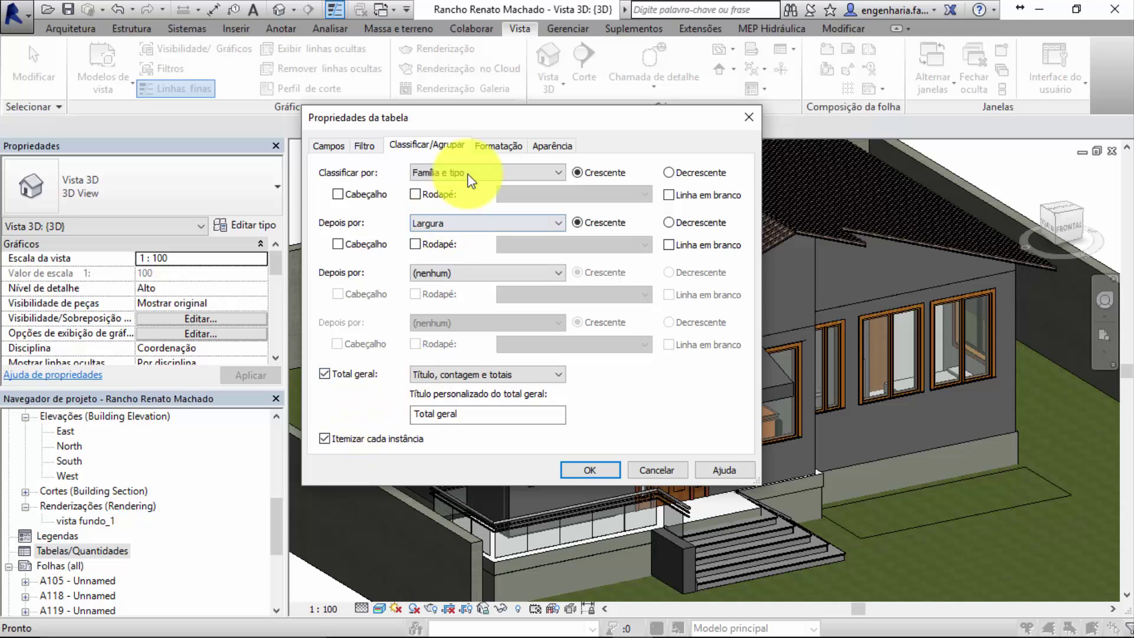
{"action": "left_click", "coordinate": [497, 146]}
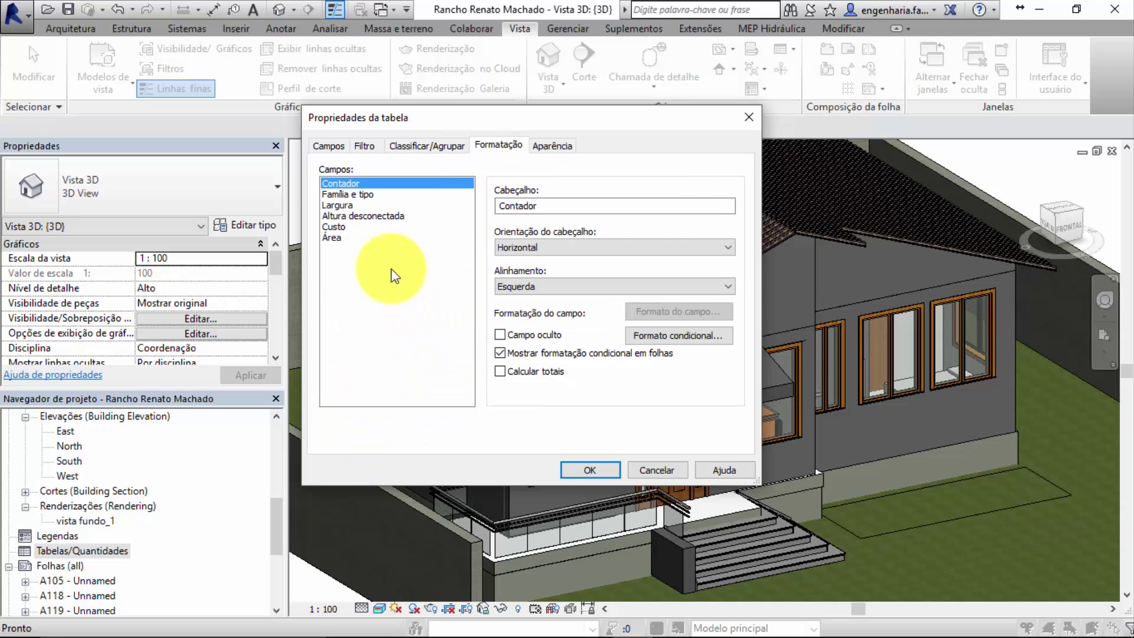
Step: Turn on Calcular totais for the Área column and close Propriedades da tabela
{"action": "left_click", "coordinate": [343, 238]}
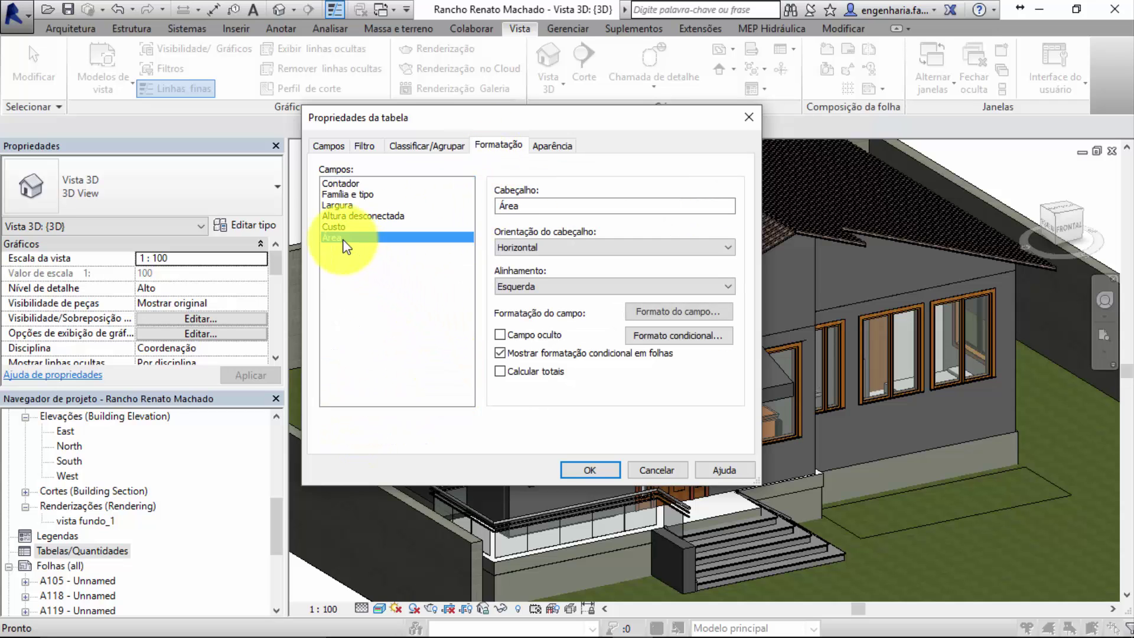
{"action": "left_click", "coordinate": [500, 372]}
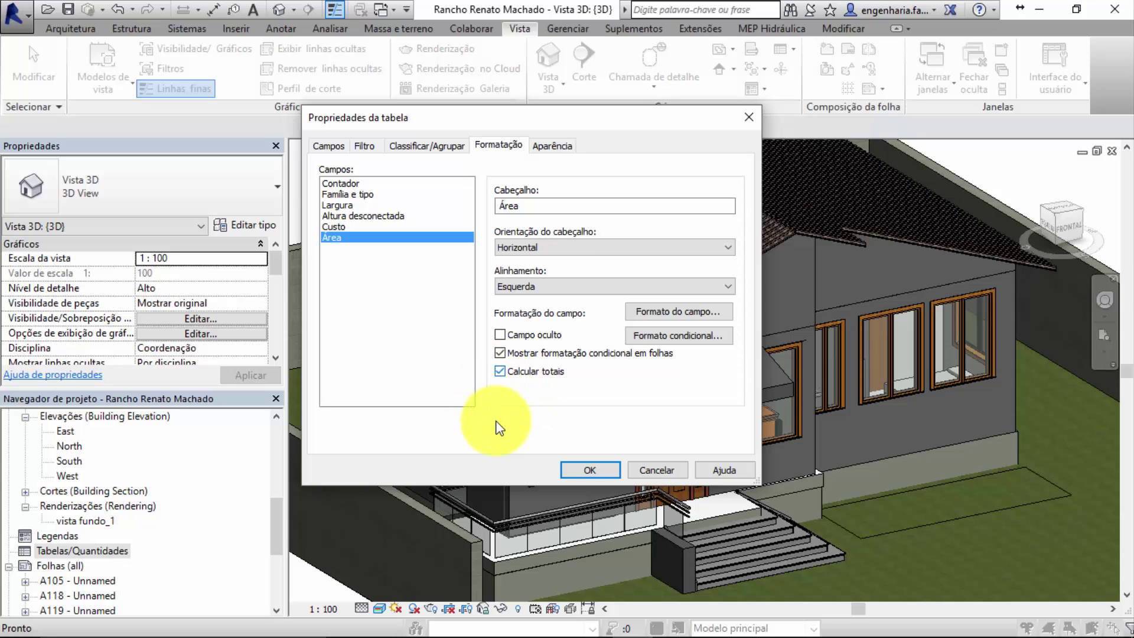
{"action": "left_click", "coordinate": [365, 228]}
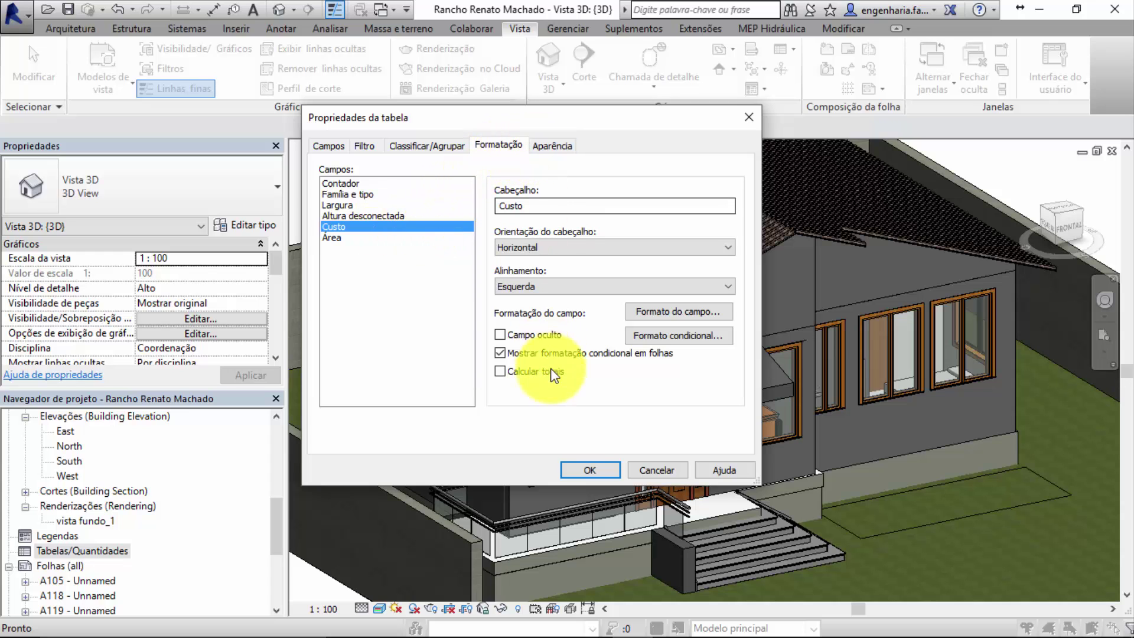
{"action": "left_click", "coordinate": [585, 466]}
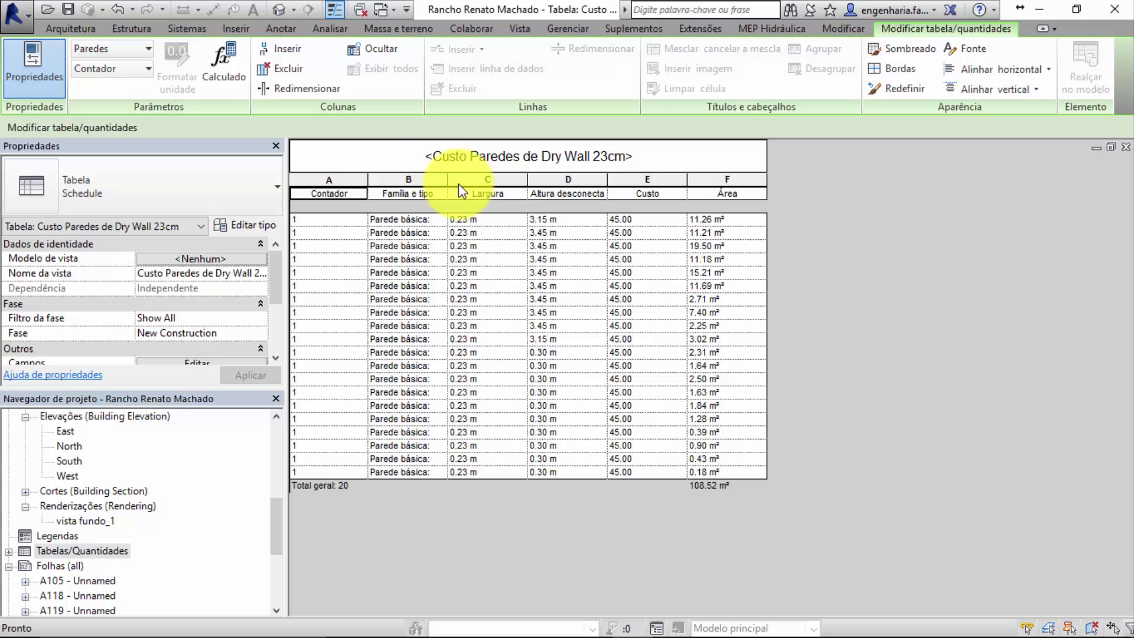
Step: Widen Família e tipo, narrow Contador, and rename the Custo heading to Custo/m2
{"action": "left_click_drag", "start_coordinate": [449, 180], "coordinate": [571, 188]}
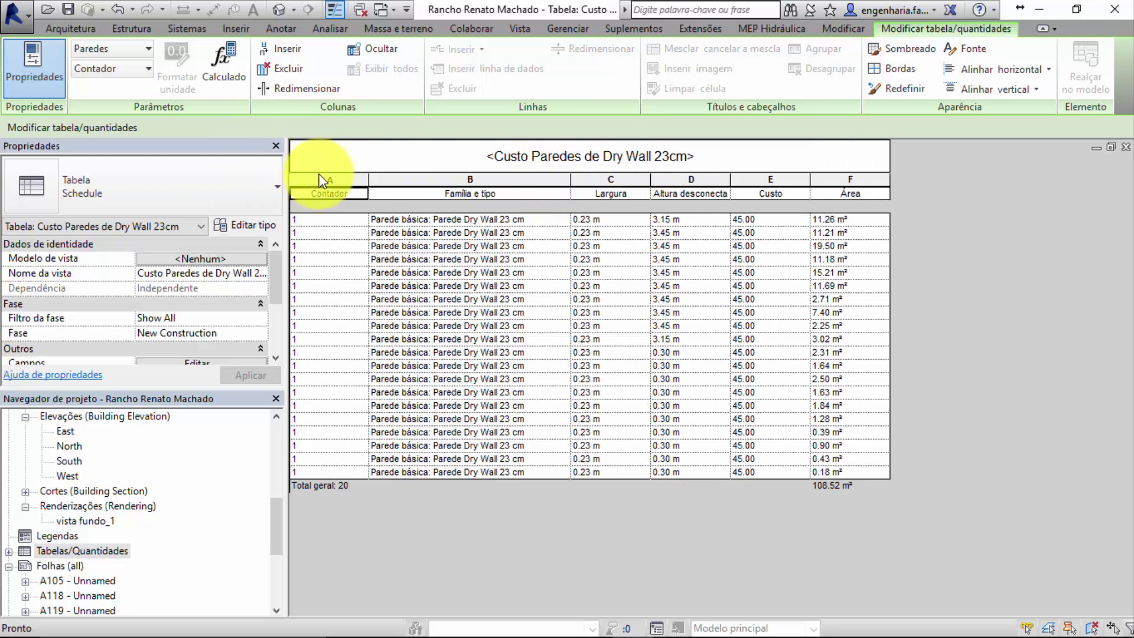
{"action": "left_click_drag", "start_coordinate": [367, 176], "coordinate": [350, 177]}
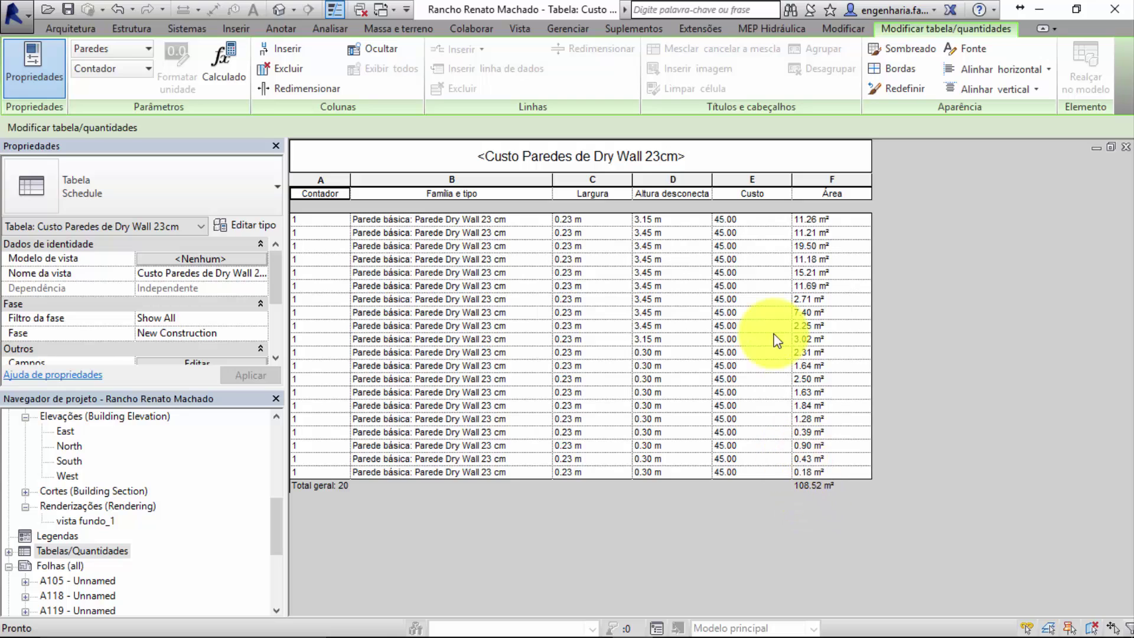
{"action": "left_click", "coordinate": [756, 223]}
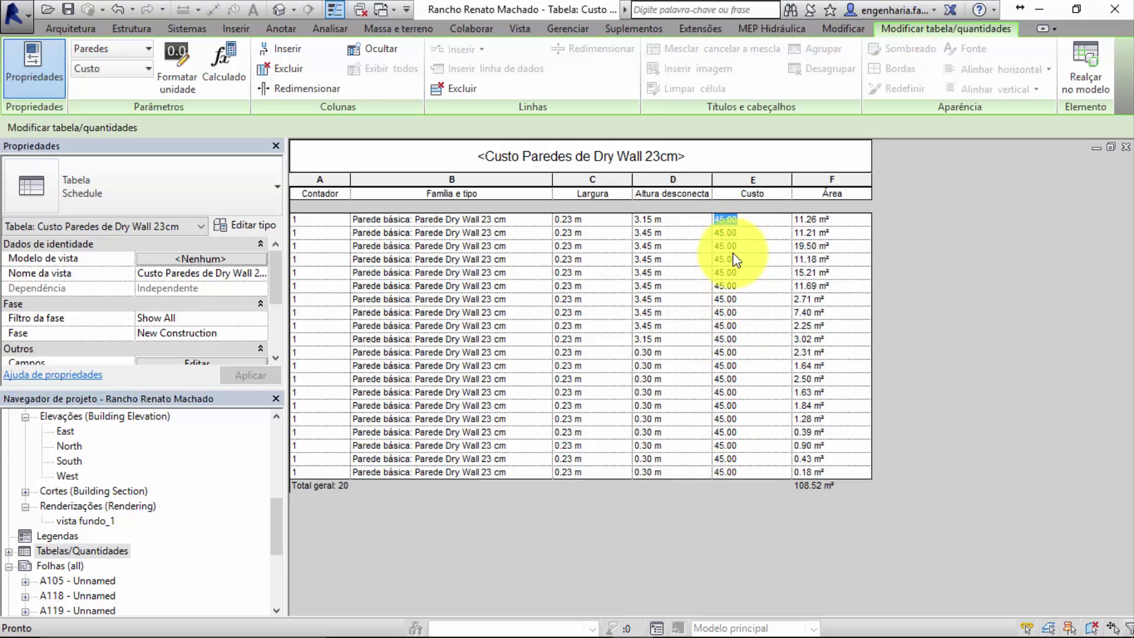
{"action": "left_click", "coordinate": [767, 193]}
{"action": "type", "text": "/m2"}
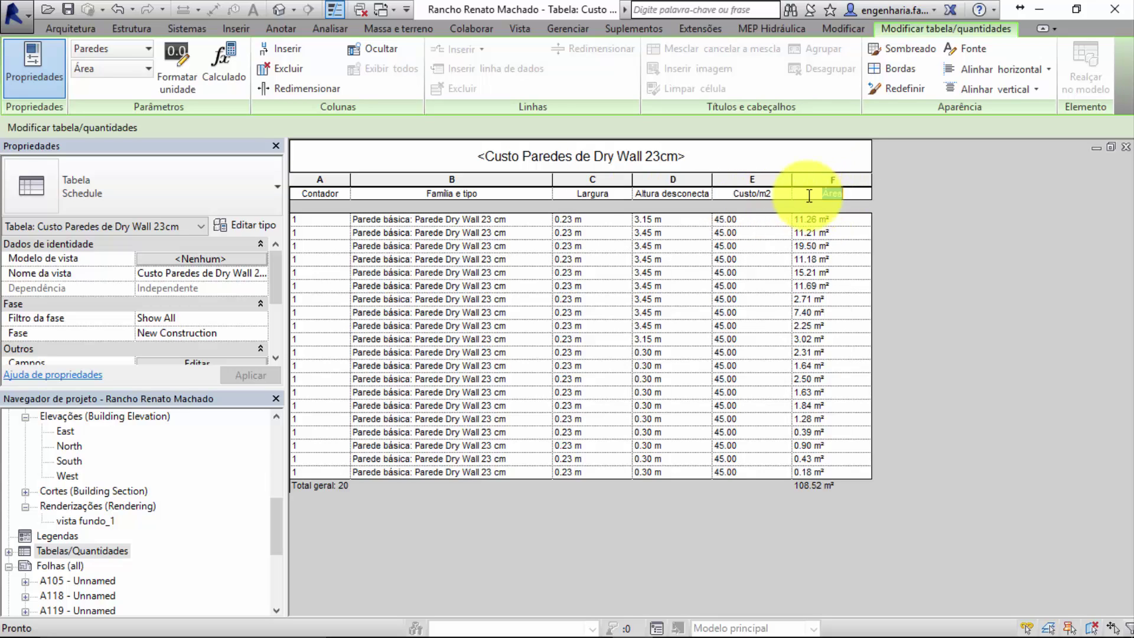
{"action": "left_click", "coordinate": [816, 194]}
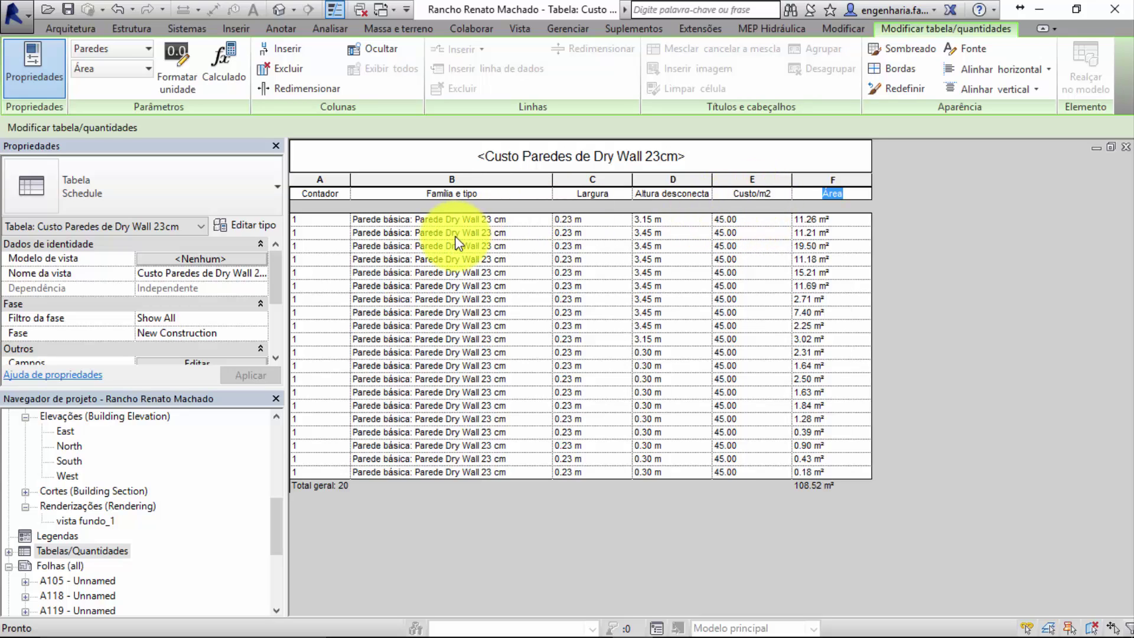
{"action": "left_click", "coordinate": [762, 221]}
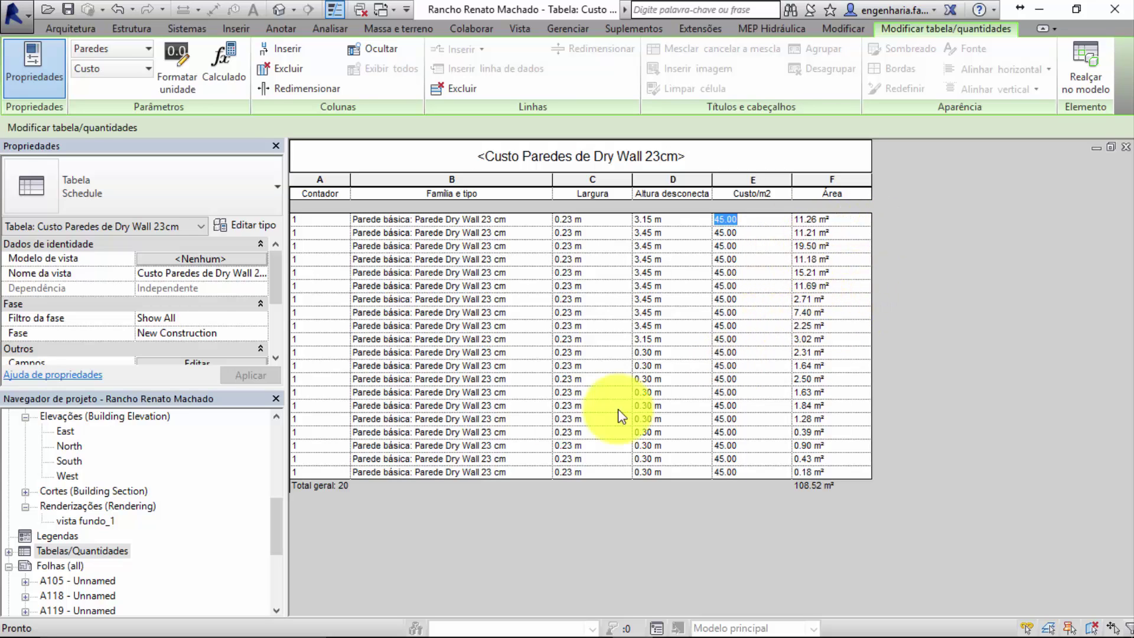
Step: Create a new Número calculated field named Custo Paredes
{"action": "scroll", "coordinate": [192, 287], "scroll_direction": "down", "scroll_amount": 3}
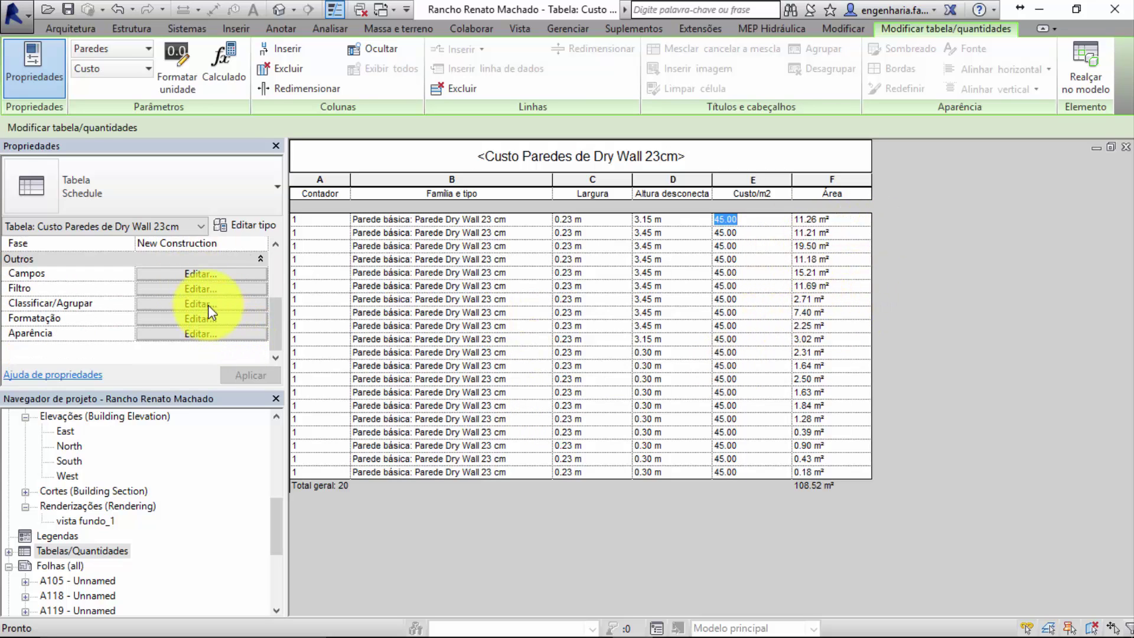
{"action": "left_click", "coordinate": [214, 275]}
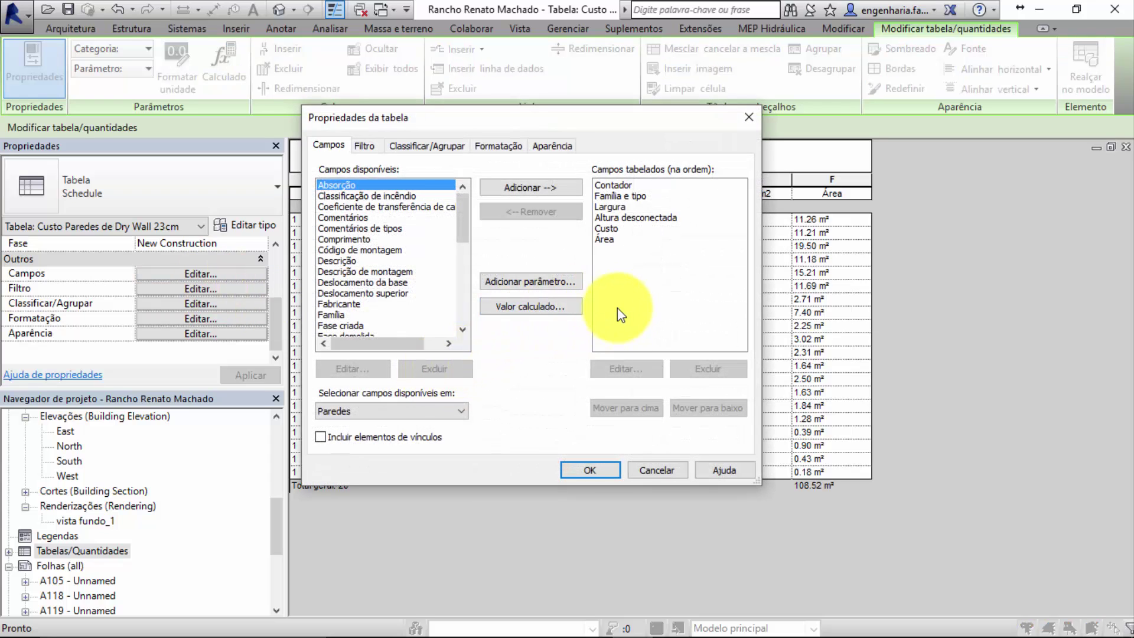
{"action": "left_click", "coordinate": [530, 303]}
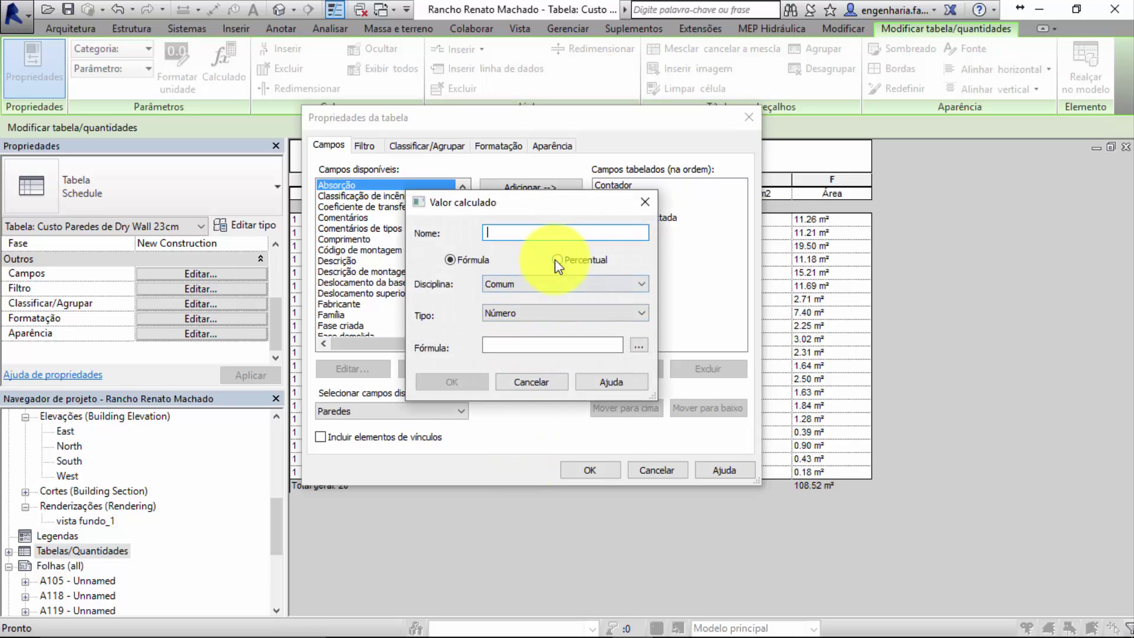
{"action": "type", "text": "Custo"}
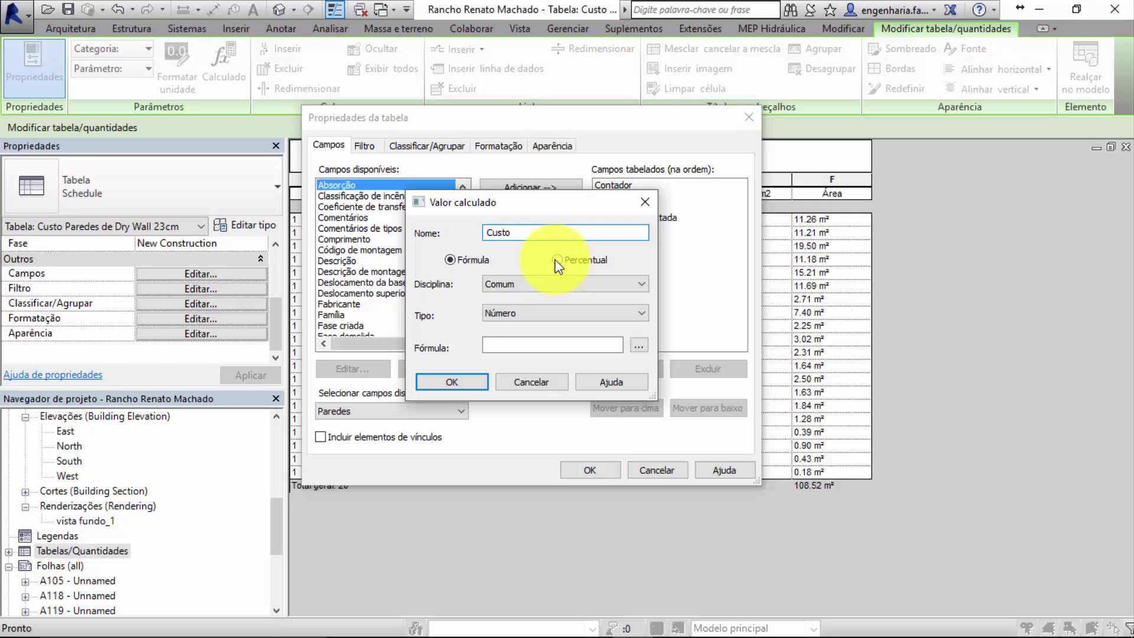
{"action": "type", "text": " Pare"}
{"action": "type", "text": "des"}
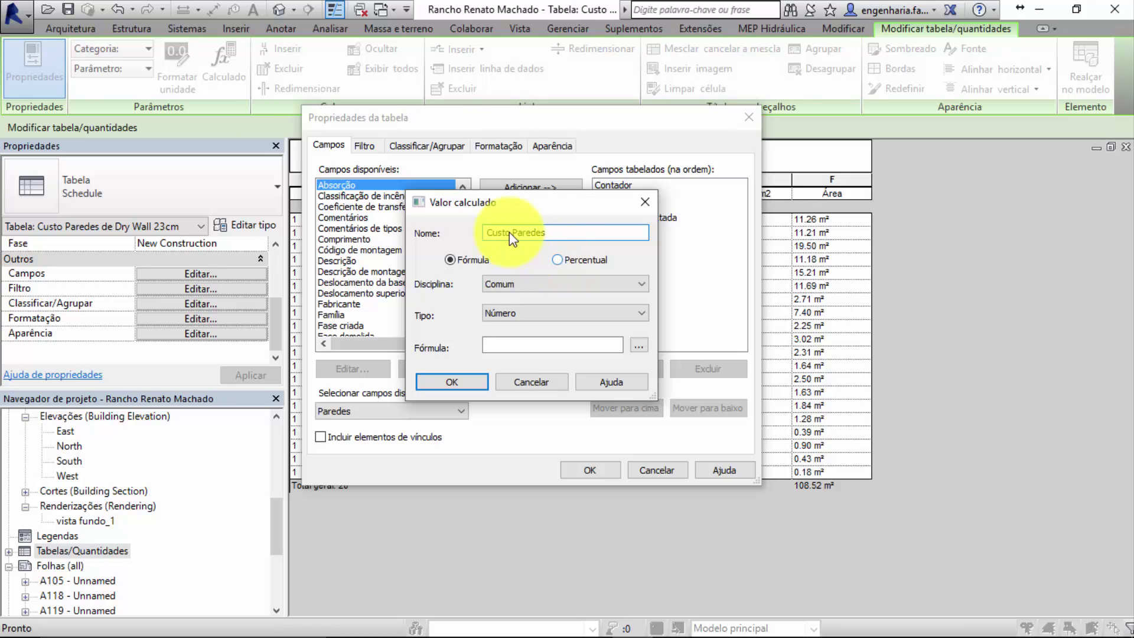
{"action": "left_click", "coordinate": [501, 288]}
{"action": "left_click", "coordinate": [510, 315]}
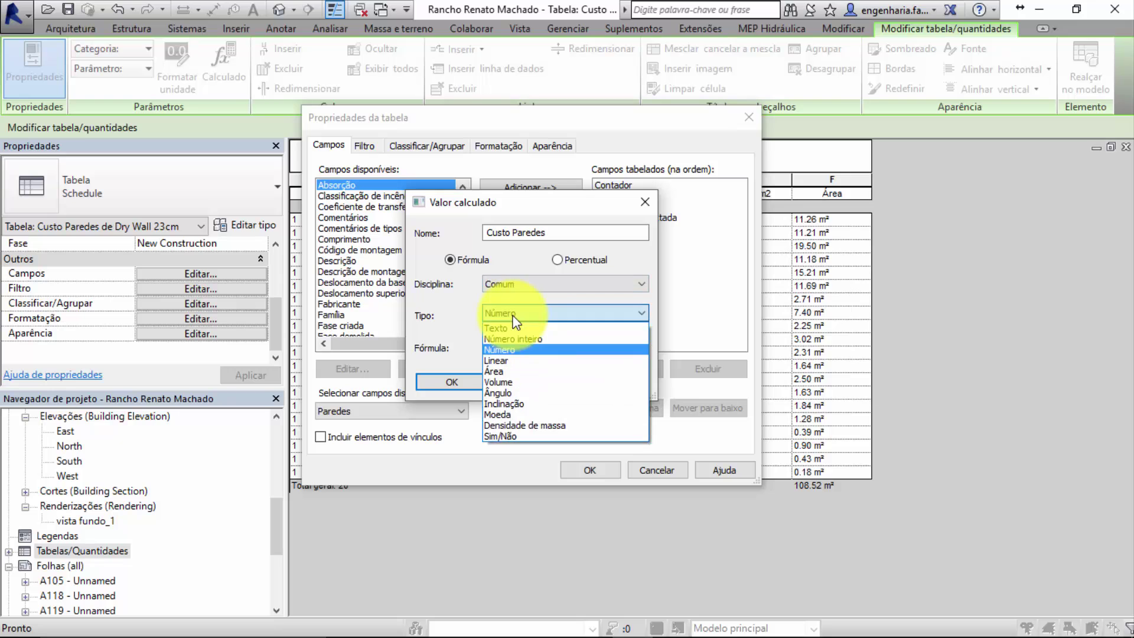
{"action": "left_click", "coordinate": [502, 347]}
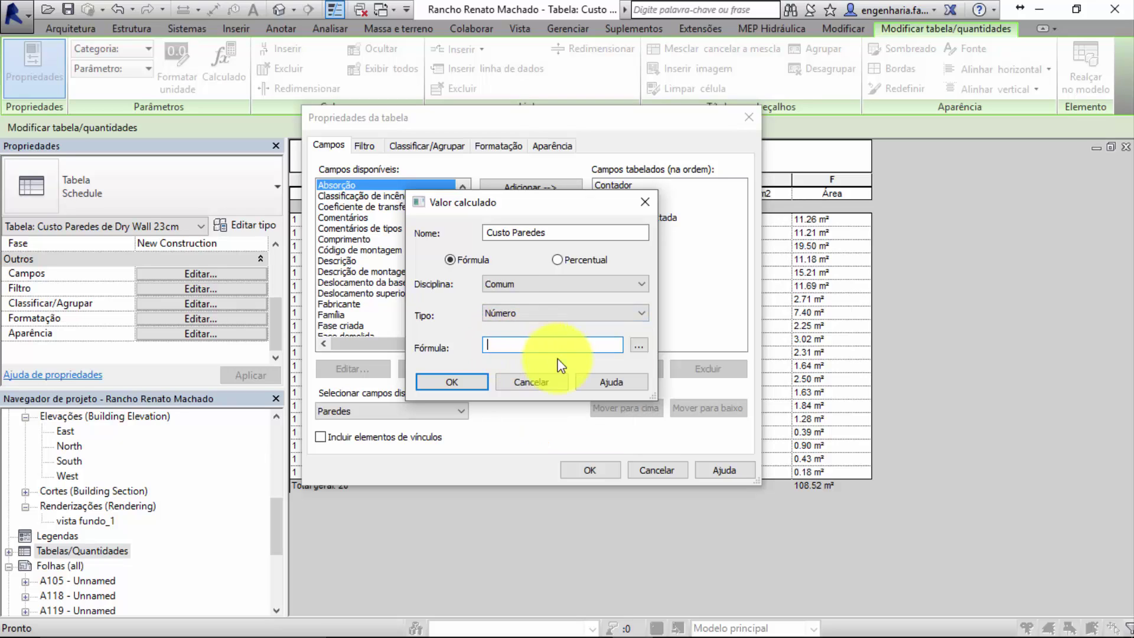
Step: Build the formula Custo*Área from the field list and confirm it
{"action": "left_click", "coordinate": [638, 346]}
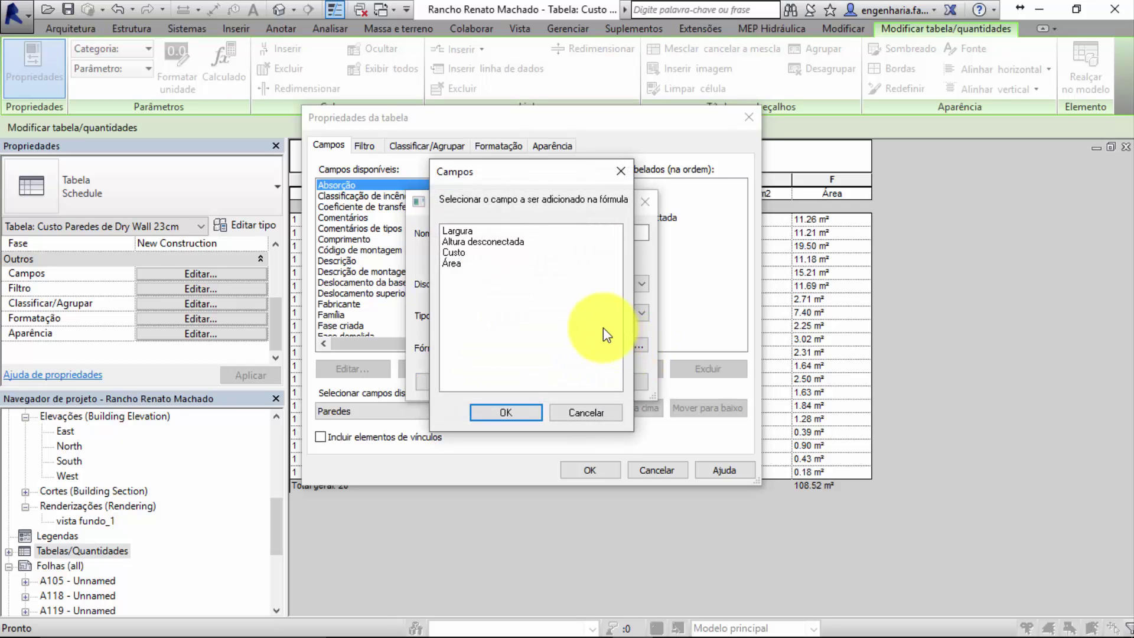
{"action": "left_click", "coordinate": [585, 412]}
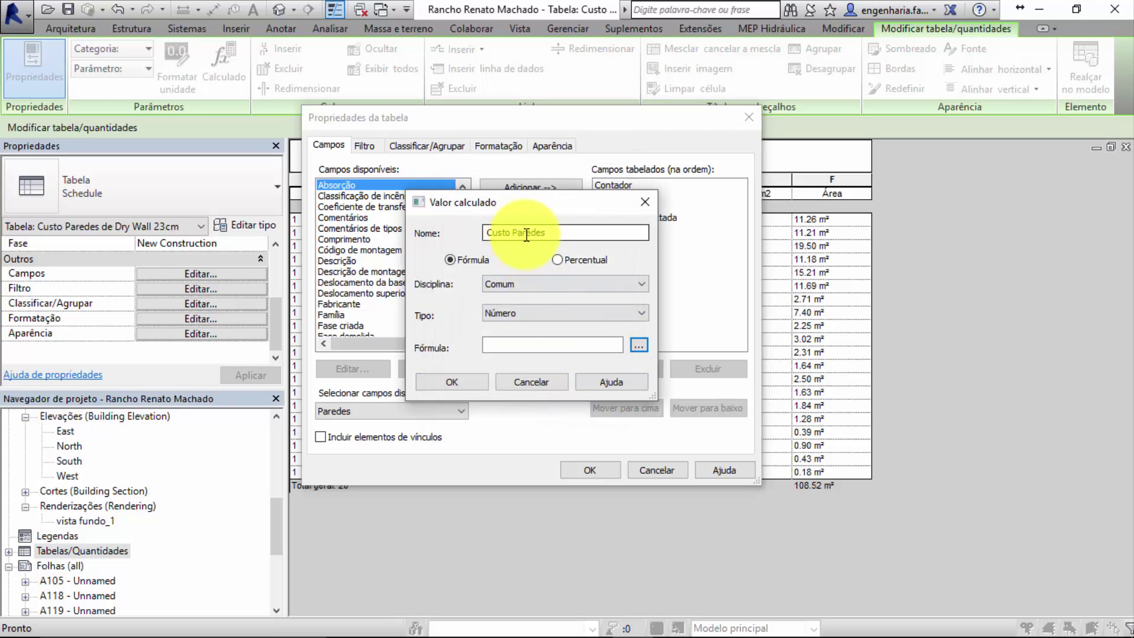
{"action": "left_click", "coordinate": [635, 344]}
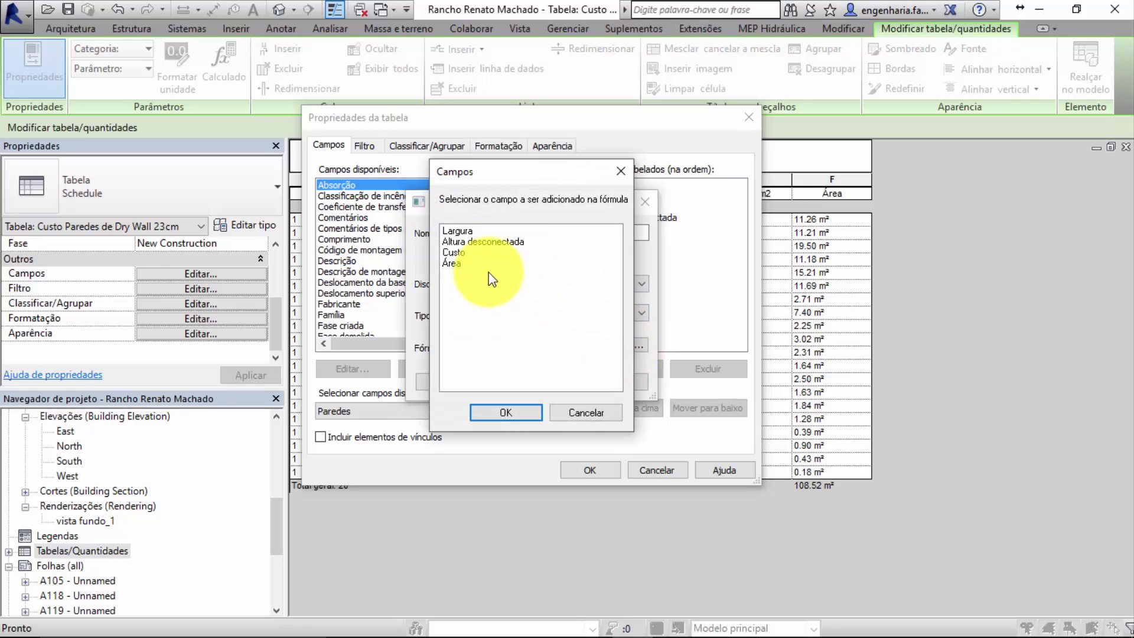
{"action": "left_click", "coordinate": [471, 253]}
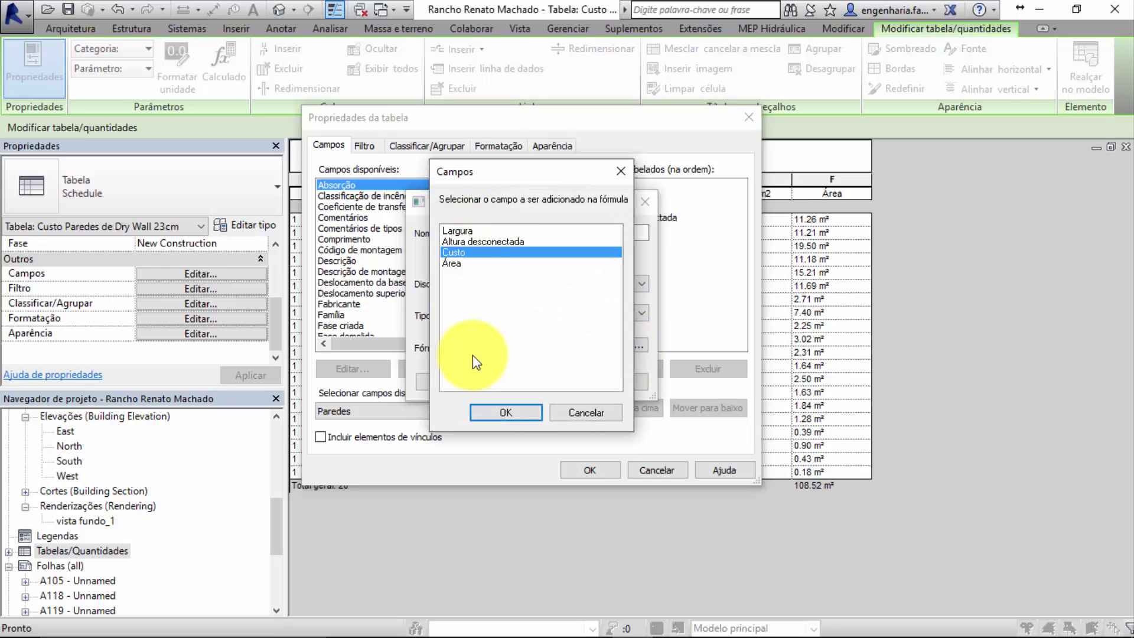
{"action": "left_click", "coordinate": [498, 408]}
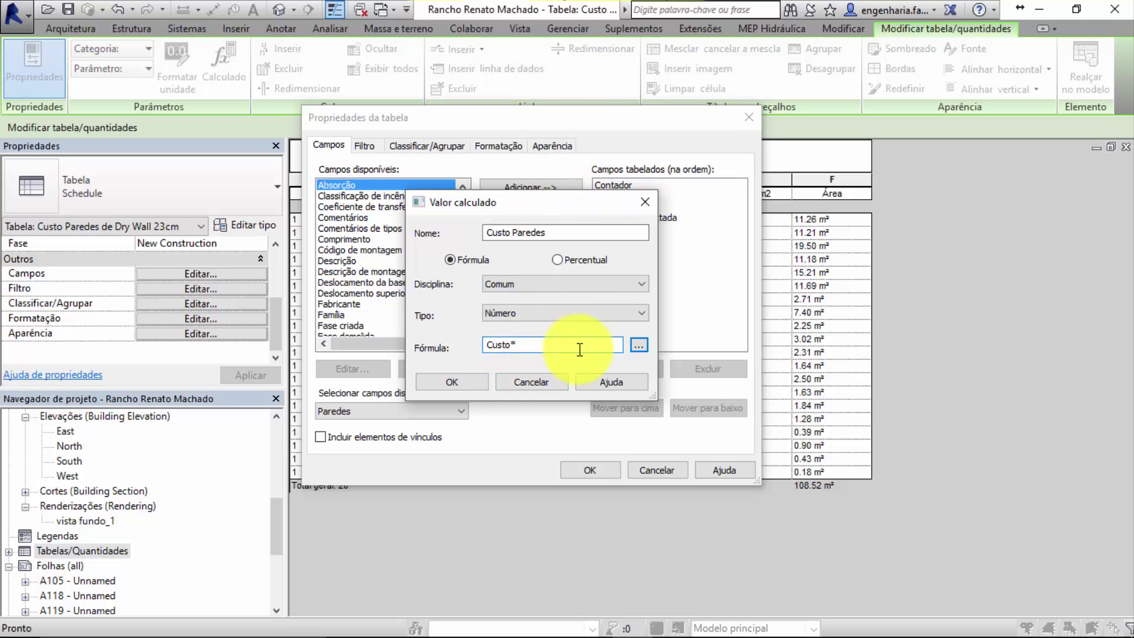
{"action": "left_click", "coordinate": [639, 345]}
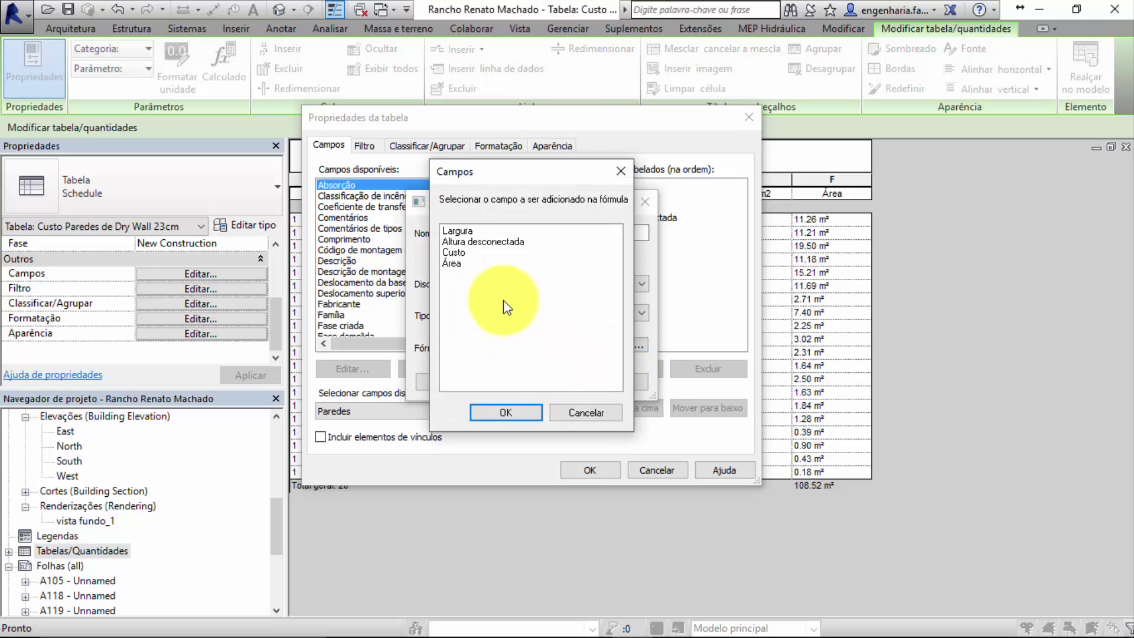
{"action": "left_click", "coordinate": [456, 263]}
{"action": "left_click", "coordinate": [513, 406]}
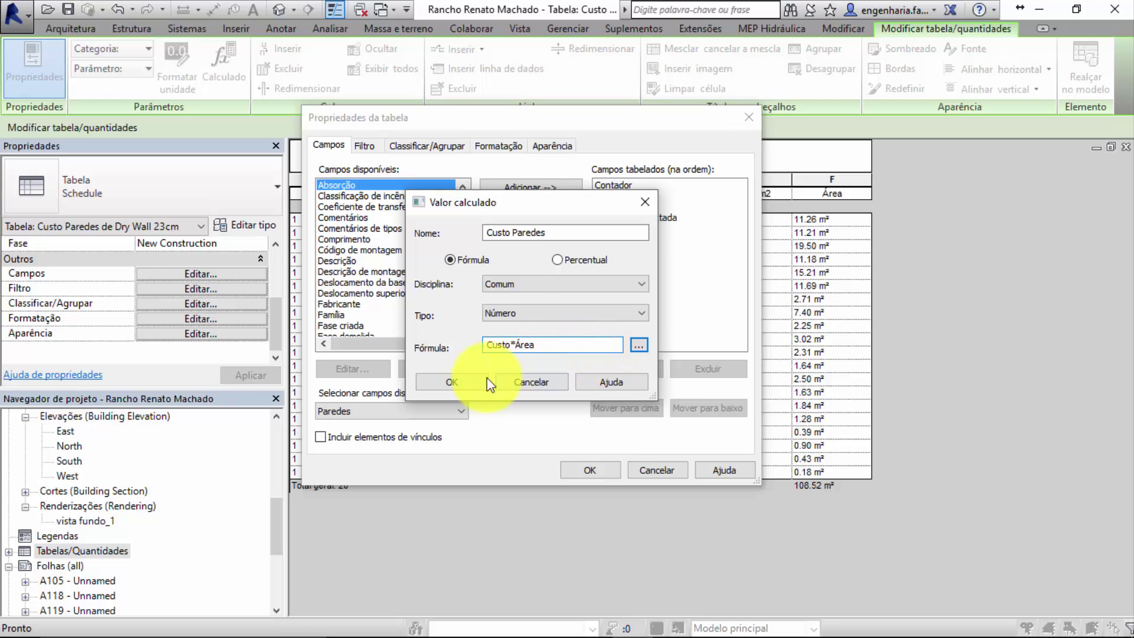
{"action": "left_click", "coordinate": [472, 384]}
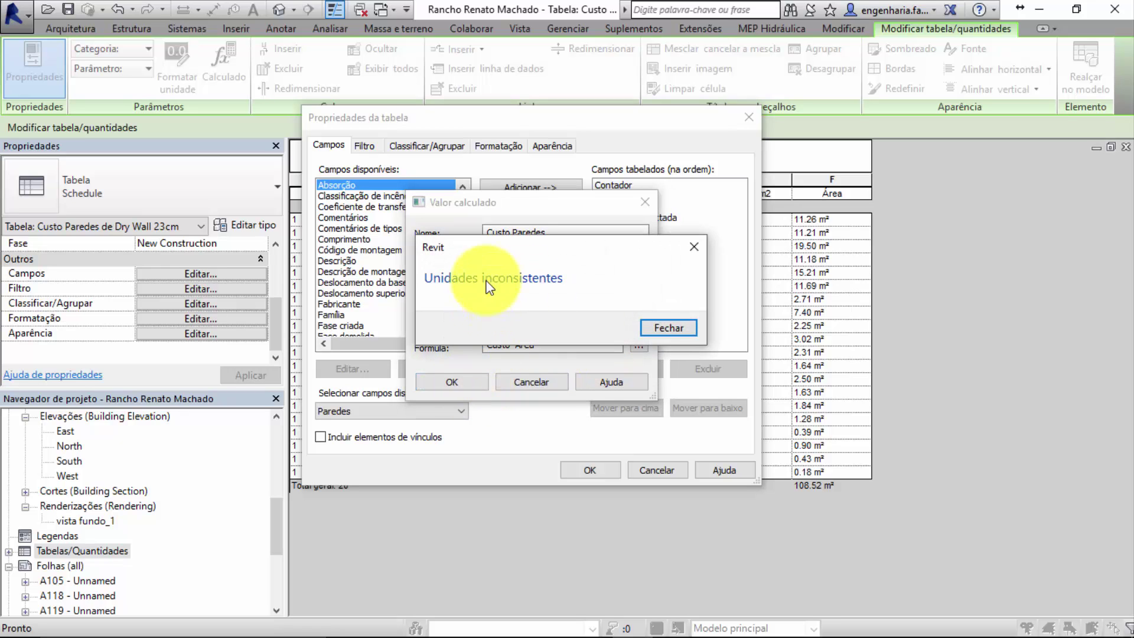
Step: Dismiss the units error, revise the formula to (Custo/1)*Área and confirm
{"action": "left_click", "coordinate": [666, 327]}
{"action": "left_click", "coordinate": [494, 344]}
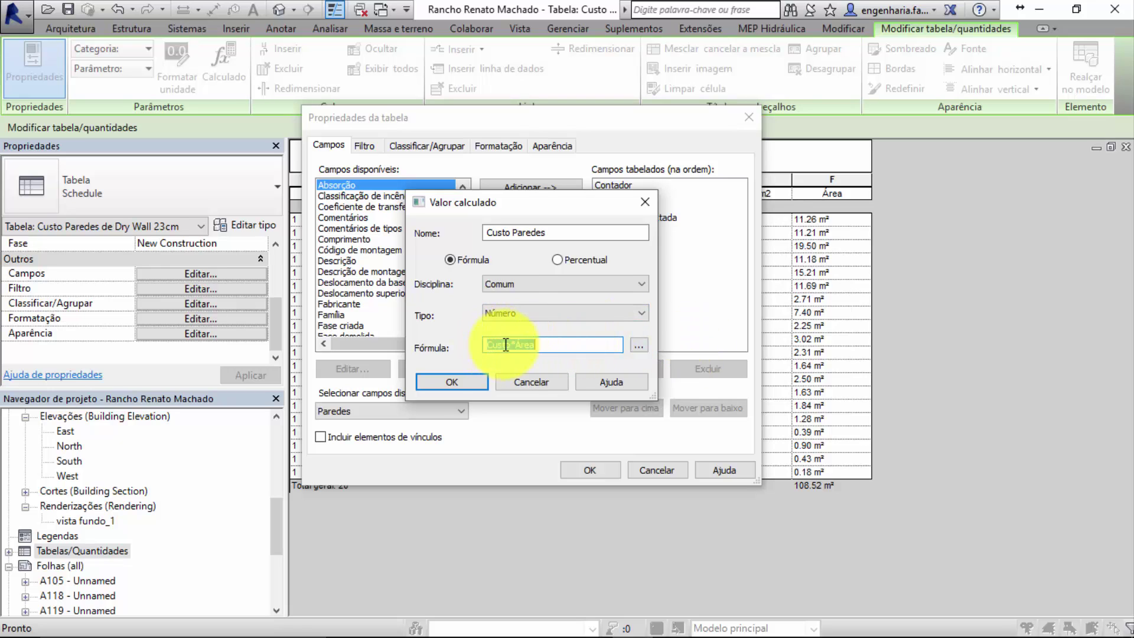
{"action": "double_click", "coordinate": [507, 345]}
{"action": "left_click", "coordinate": [487, 346]}
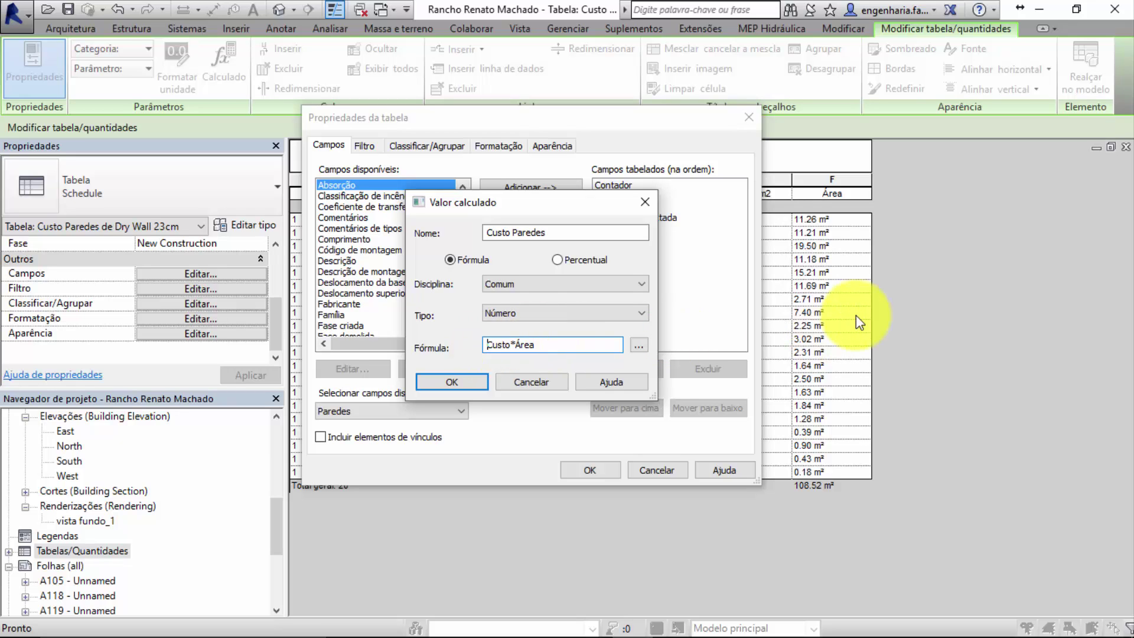
{"action": "type", "text": "("}
{"action": "type", "text": "/"}
{"action": "type", "text": "1"}
{"action": "type", "text": ")"}
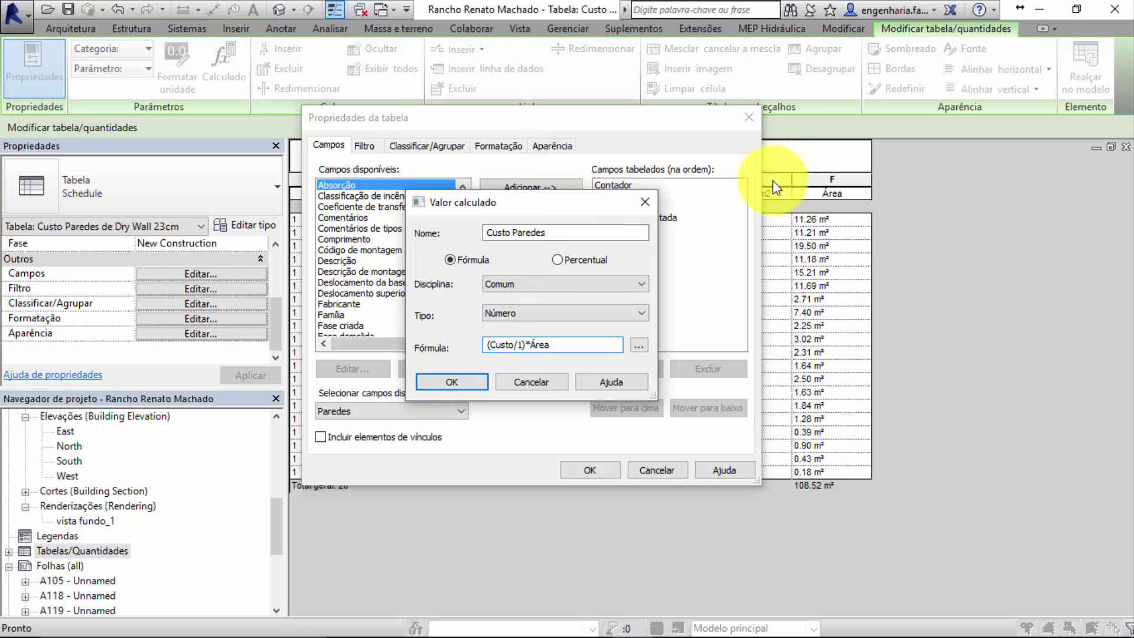
{"action": "left_click", "coordinate": [524, 345]}
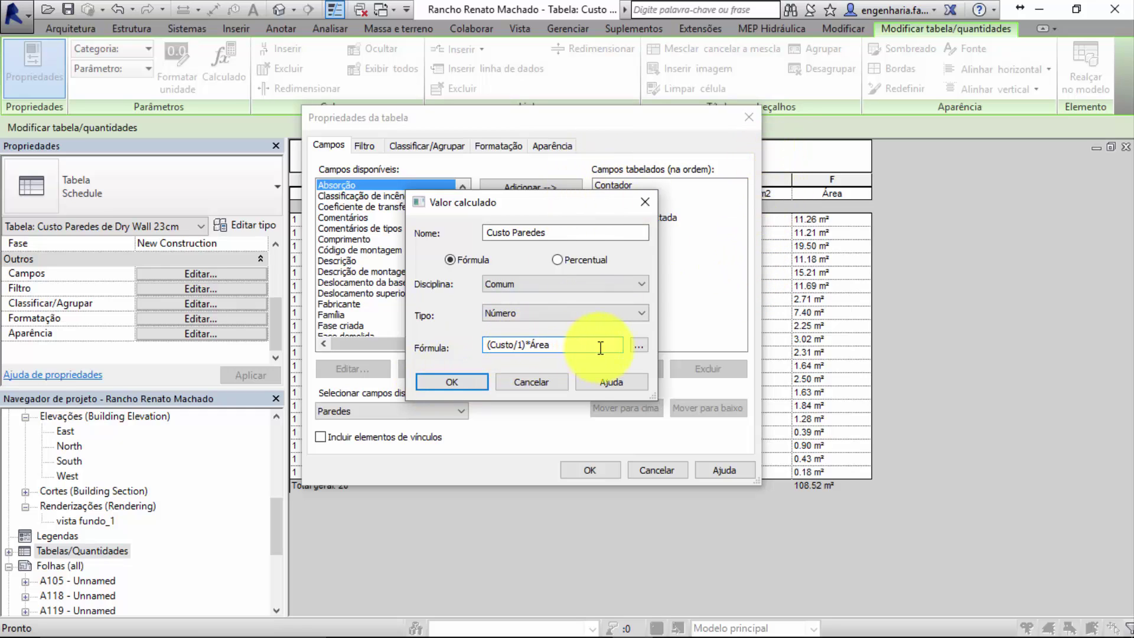
{"action": "double_click", "coordinate": [513, 346]}
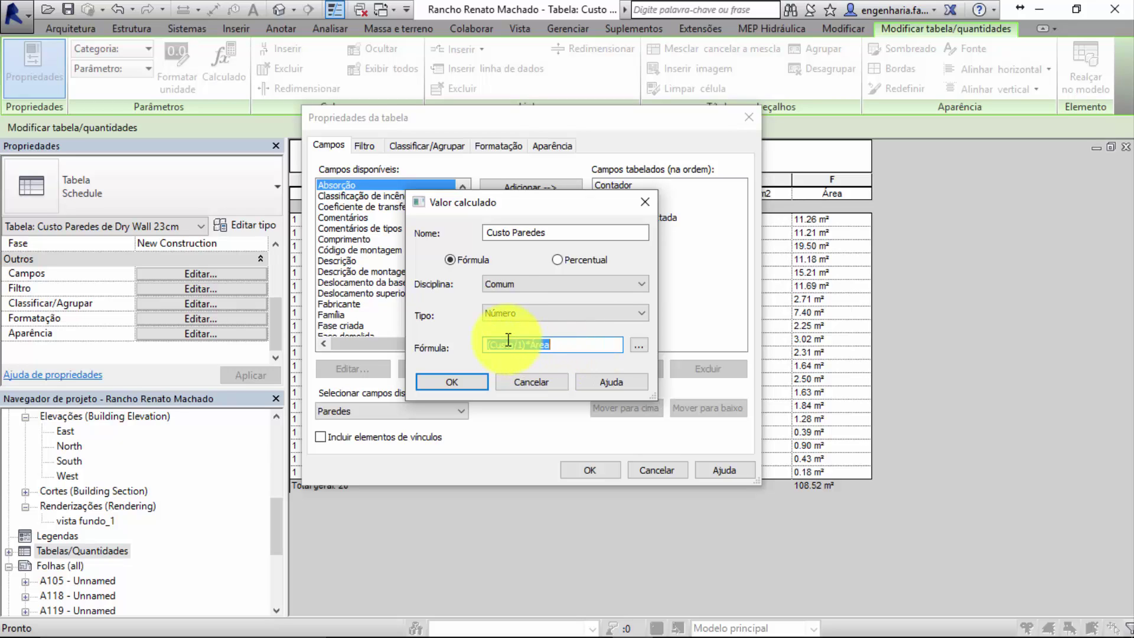
{"action": "left_click", "coordinate": [528, 345]}
{"action": "left_click_drag", "start_coordinate": [525, 345], "coordinate": [488, 345]}
{"action": "left_click", "coordinate": [456, 381]}
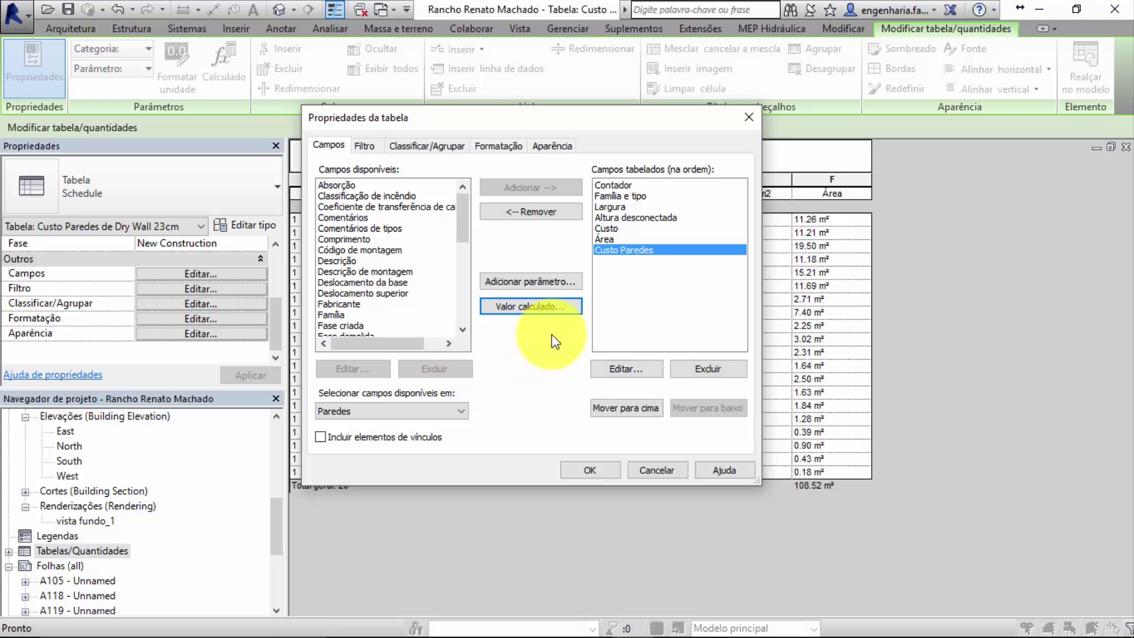
Step: Strip the /1 divisor from the Custo Paredes formula, triggering the units warning again
{"action": "left_click", "coordinate": [626, 369]}
{"action": "left_click_drag", "start_coordinate": [514, 345], "coordinate": [545, 345]}
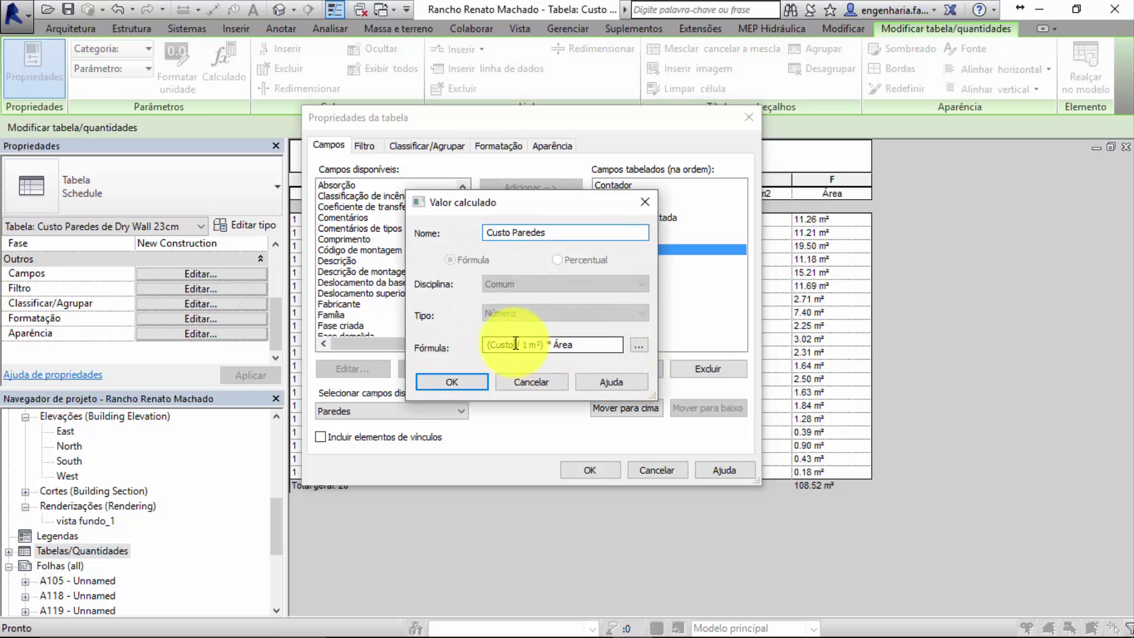
{"action": "key", "text": "BackSpace"}
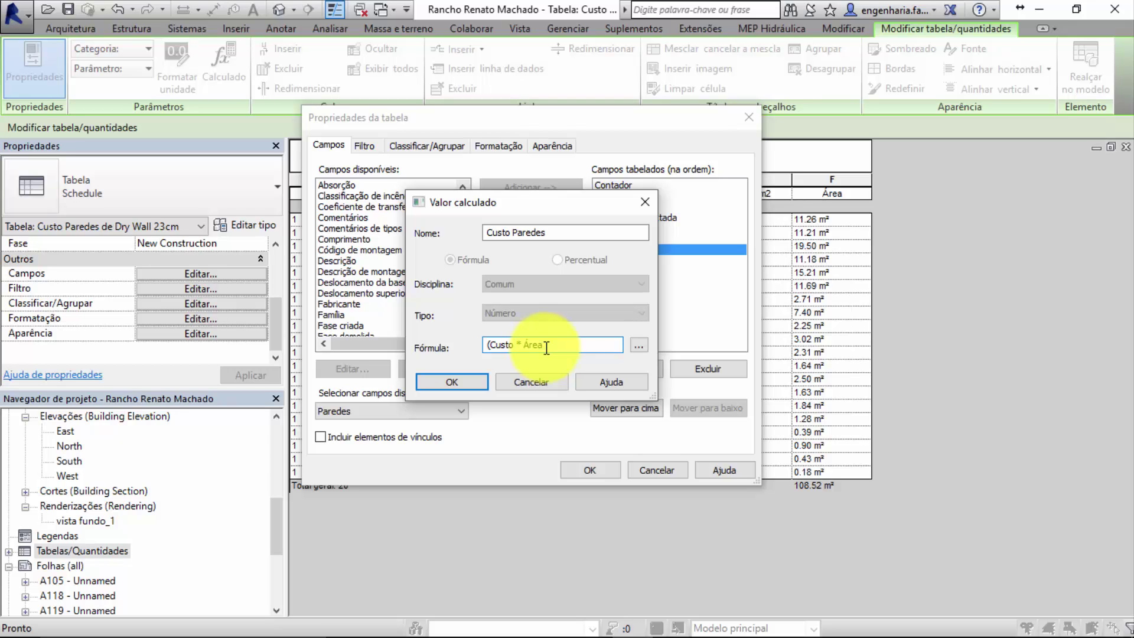
{"action": "key", "text": "Home"}
{"action": "key", "text": "Delete"}
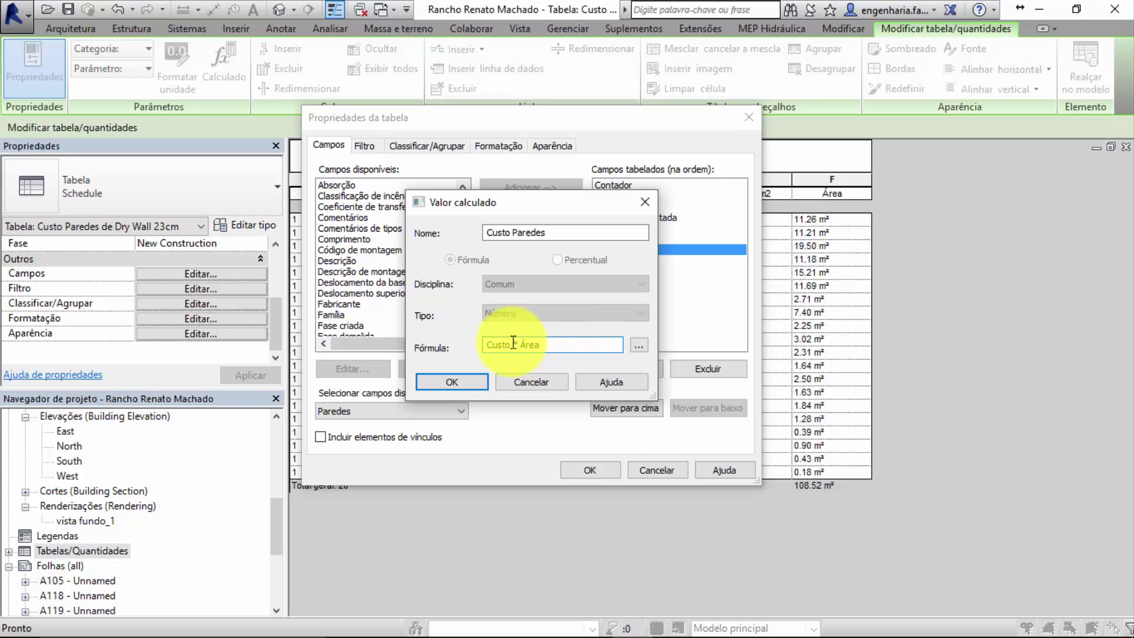
{"action": "left_click", "coordinate": [511, 346]}
{"action": "key", "text": "Delete"}
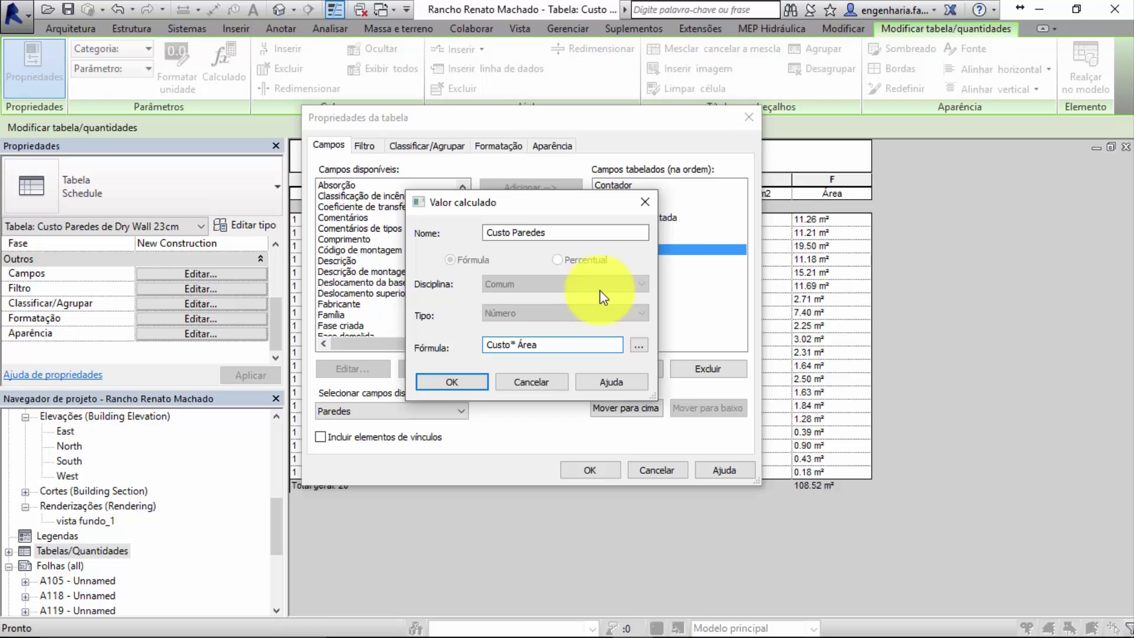
{"action": "left_click", "coordinate": [458, 381]}
{"action": "left_click", "coordinate": [695, 328]}
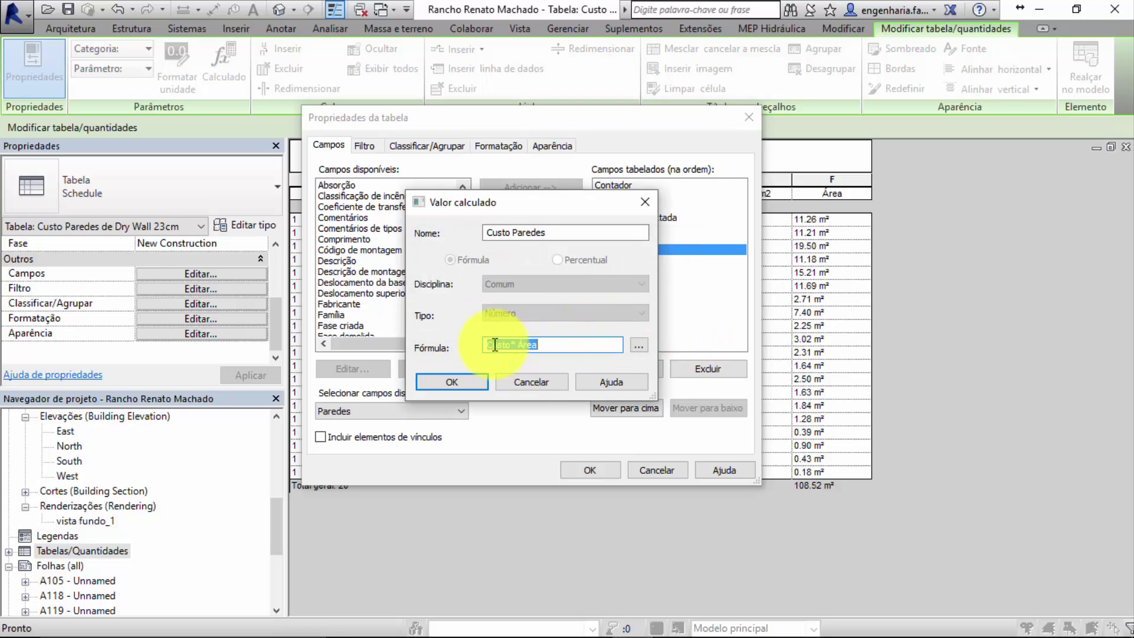
Step: Restore the formula to (Custo/1)*Área and accept the Custo Paredes field
{"action": "left_click", "coordinate": [485, 344]}
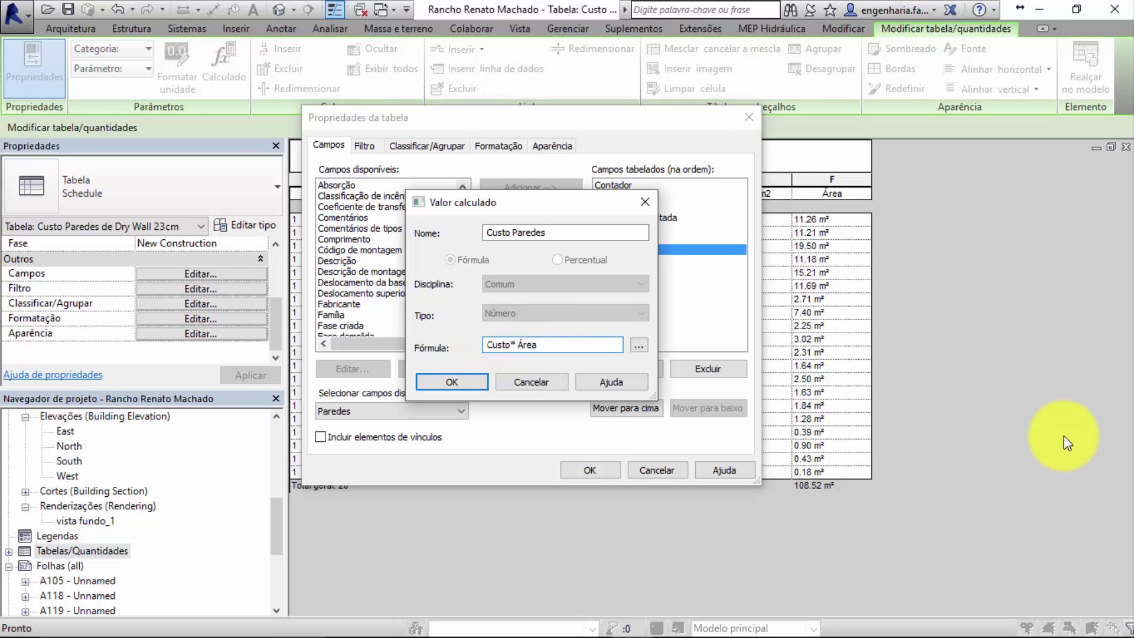
{"action": "type", "text": "("}
{"action": "type", "text": "/1"}
{"action": "type", "text": ")"}
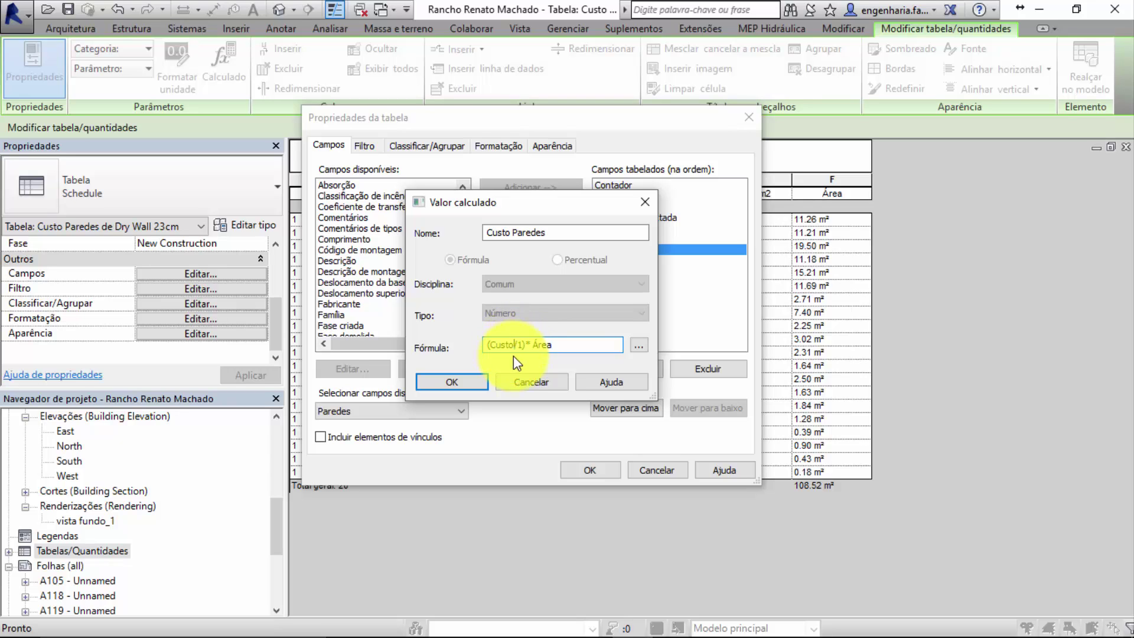
{"action": "left_click_drag", "start_coordinate": [500, 345], "coordinate": [519, 344]}
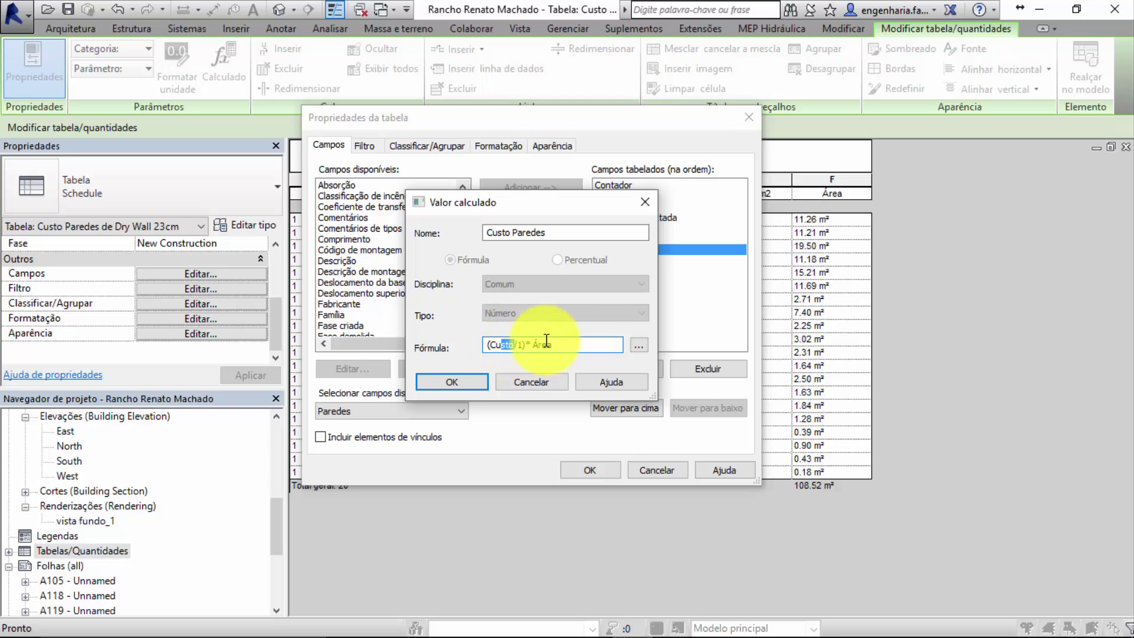
{"action": "left_click", "coordinate": [472, 381]}
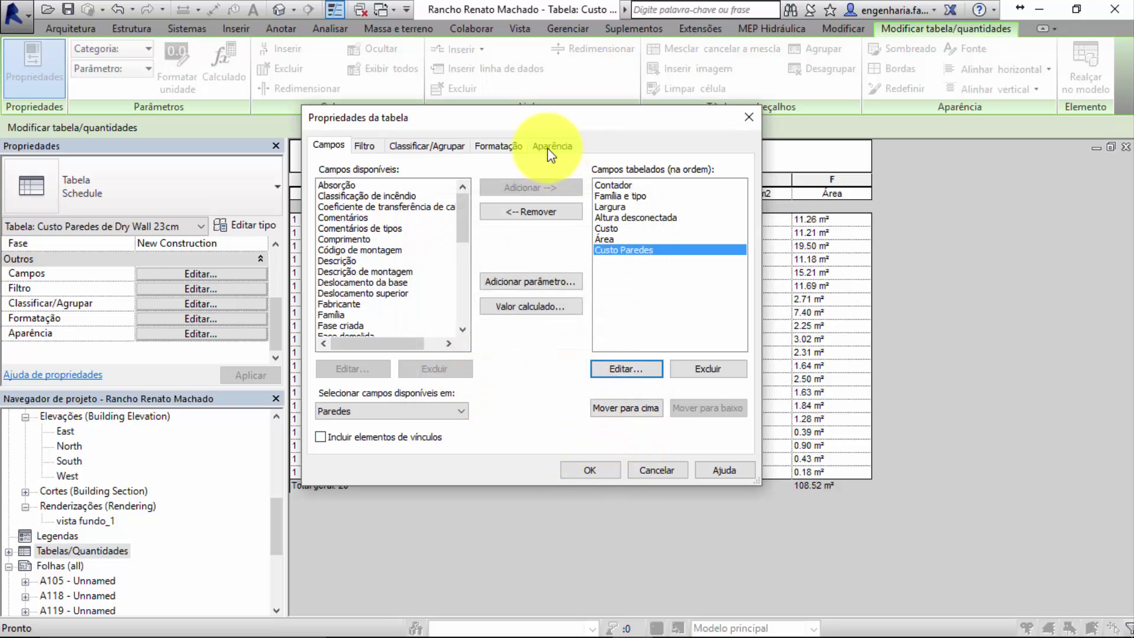
Step: Format Custo Paredes as Moeda with 2 decimal places and turn on its totals
{"action": "left_click", "coordinate": [499, 147]}
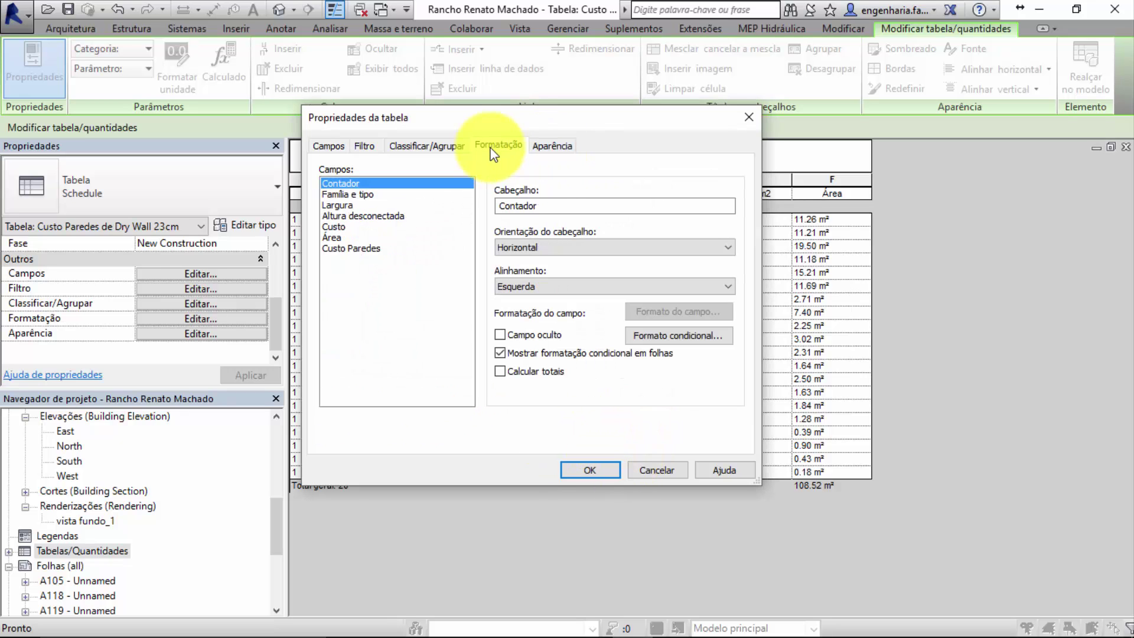
{"action": "left_click", "coordinate": [349, 249]}
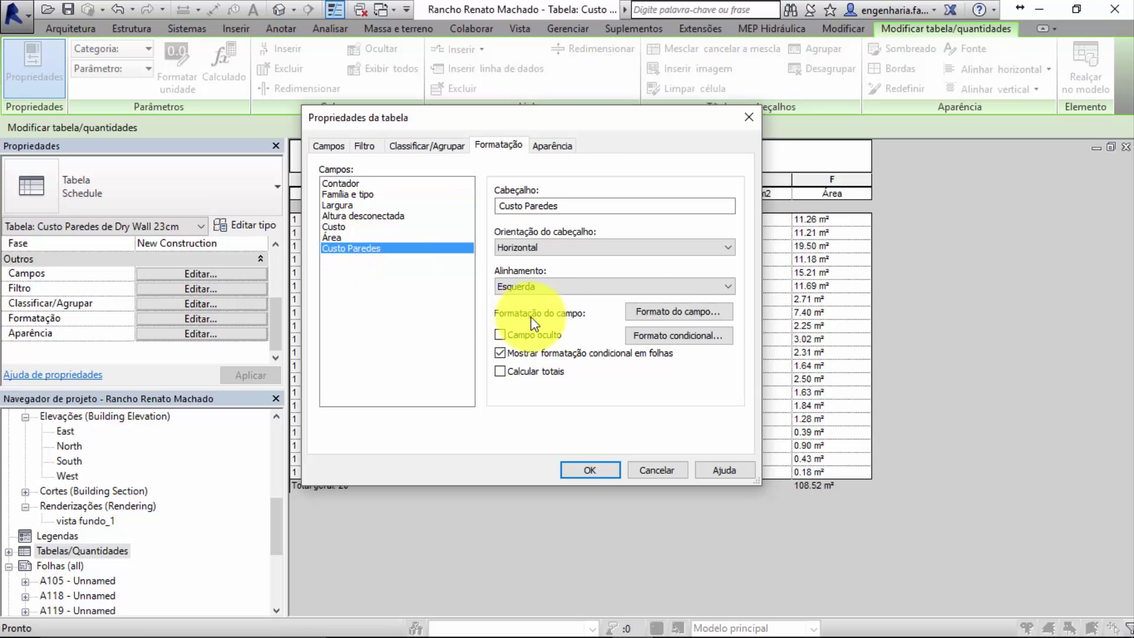
{"action": "left_click", "coordinate": [673, 319]}
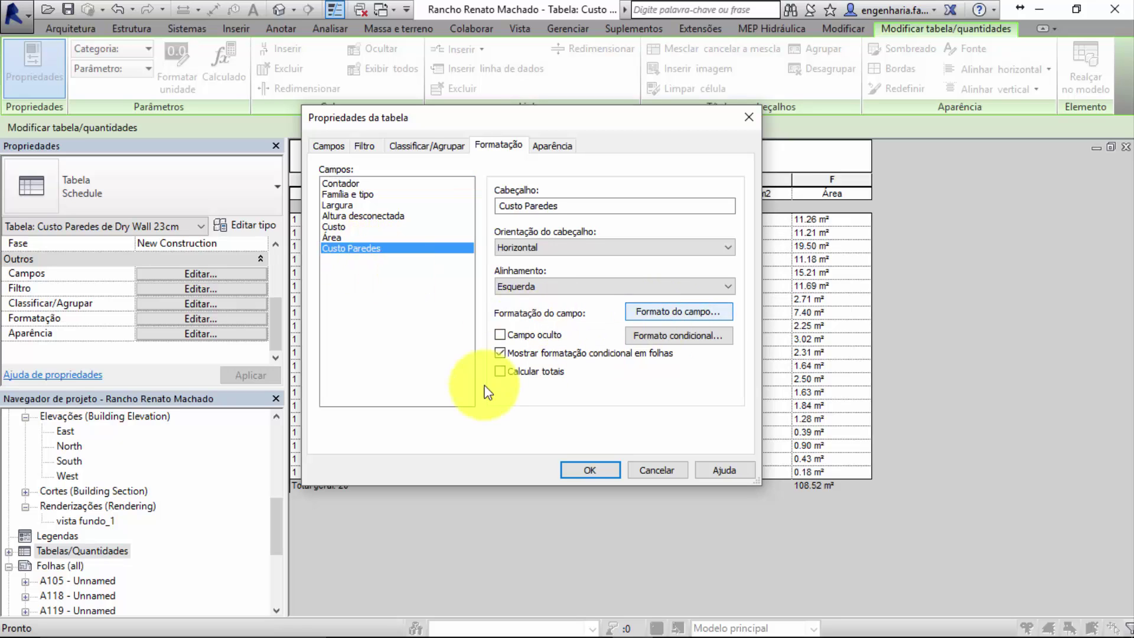
{"action": "left_click", "coordinate": [652, 308]}
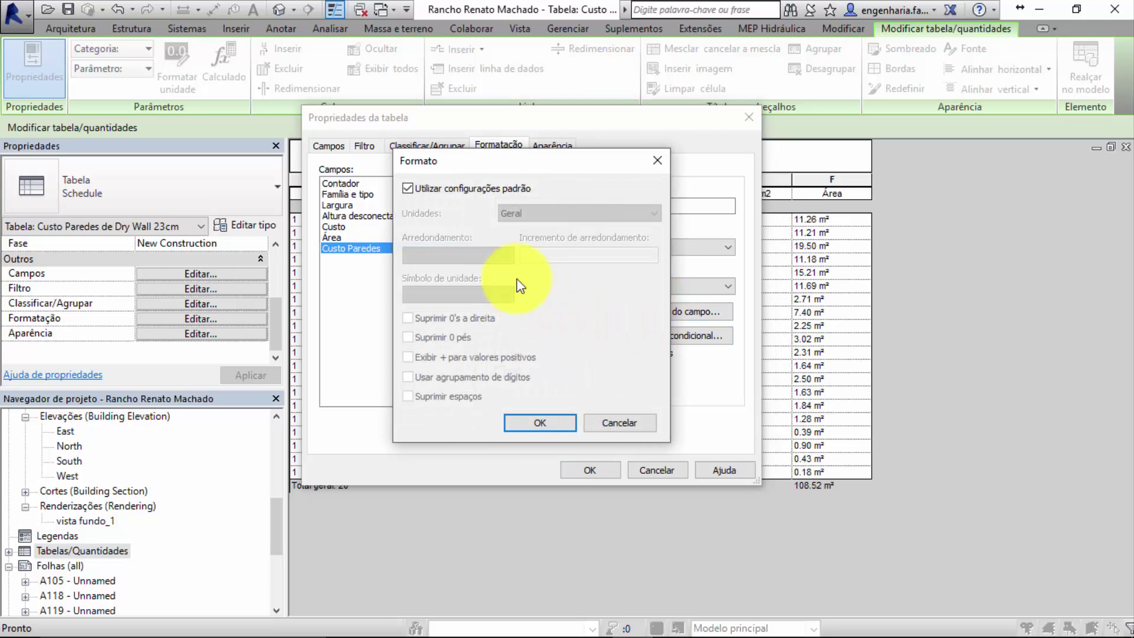
{"action": "left_click", "coordinate": [441, 190]}
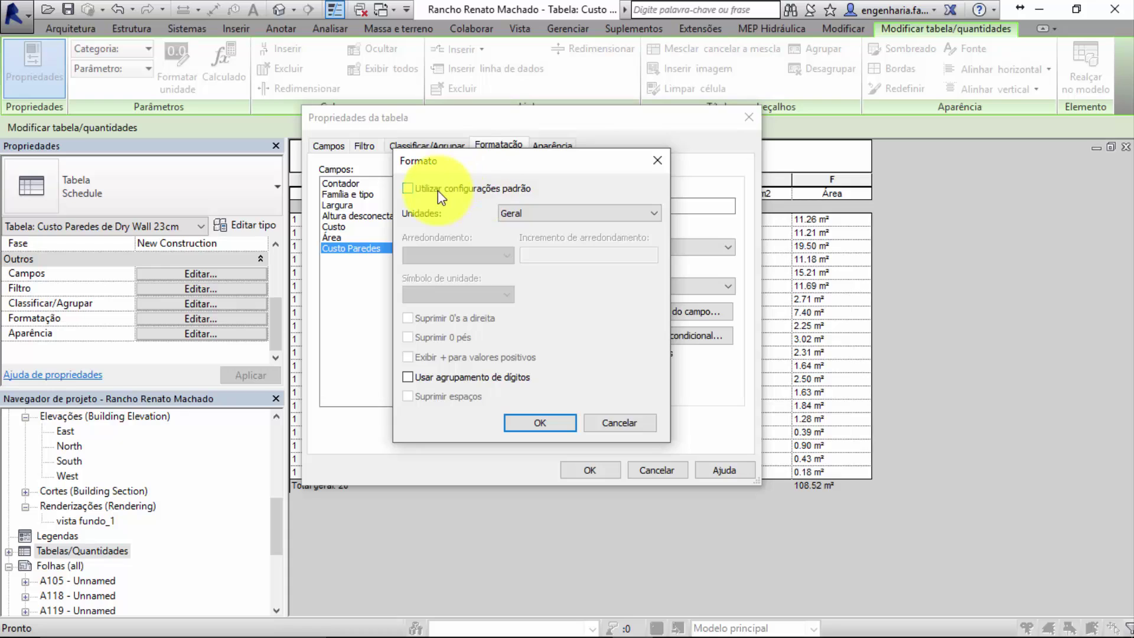
{"action": "left_click", "coordinate": [567, 213]}
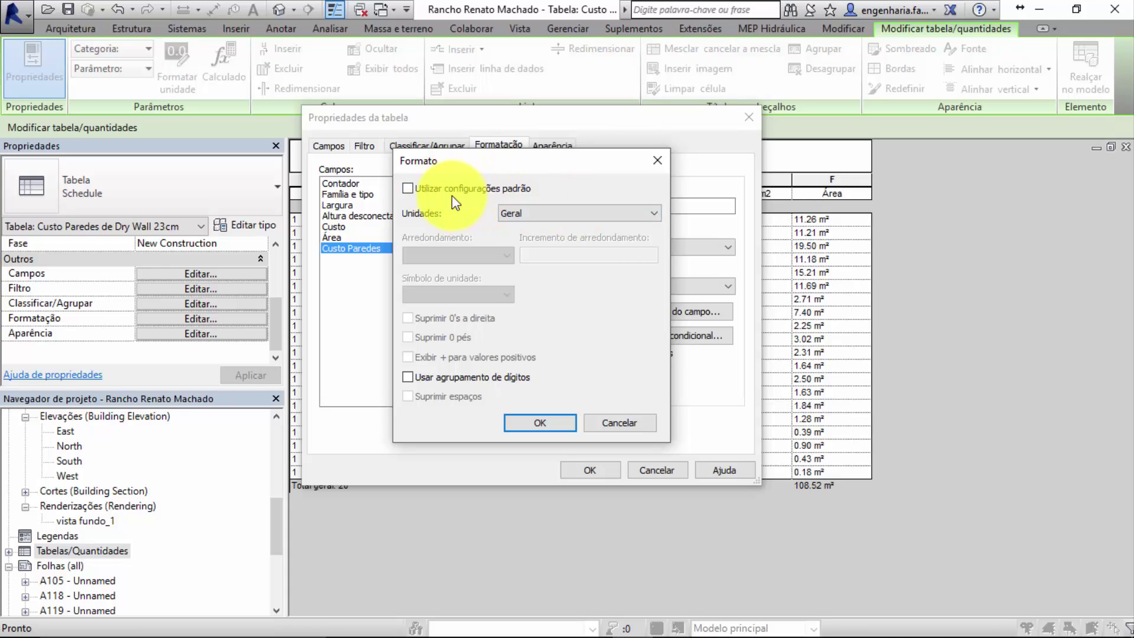
{"action": "left_click", "coordinate": [444, 190]}
{"action": "left_click", "coordinate": [444, 190]}
{"action": "left_click", "coordinate": [562, 211]}
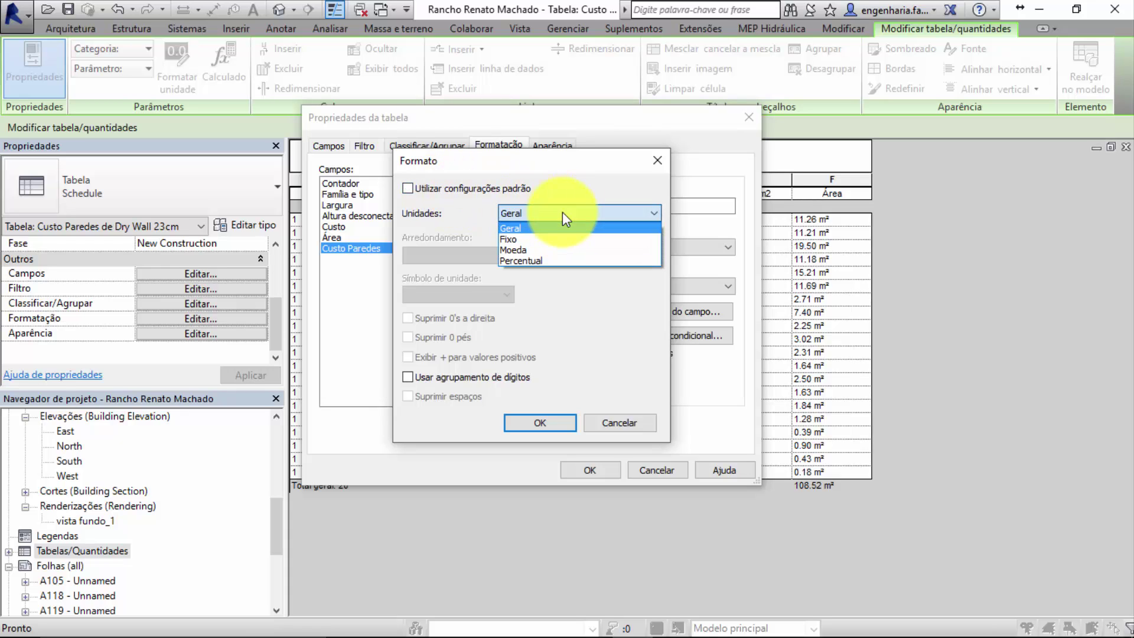
{"action": "left_click", "coordinate": [550, 246]}
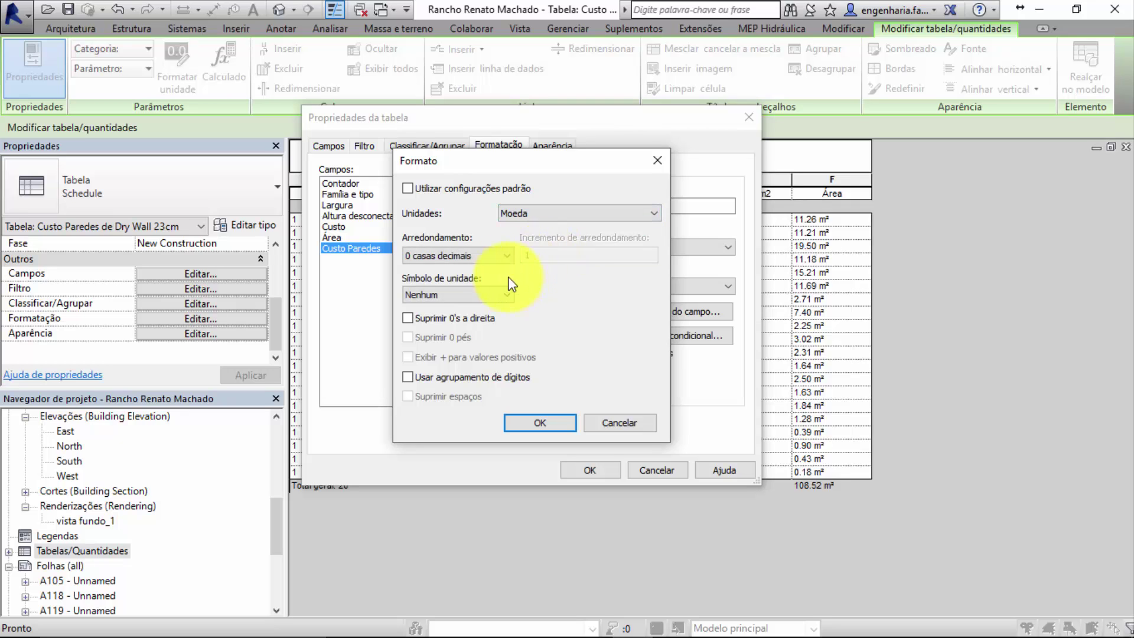
{"action": "left_click", "coordinate": [501, 256]}
{"action": "left_click", "coordinate": [477, 335]}
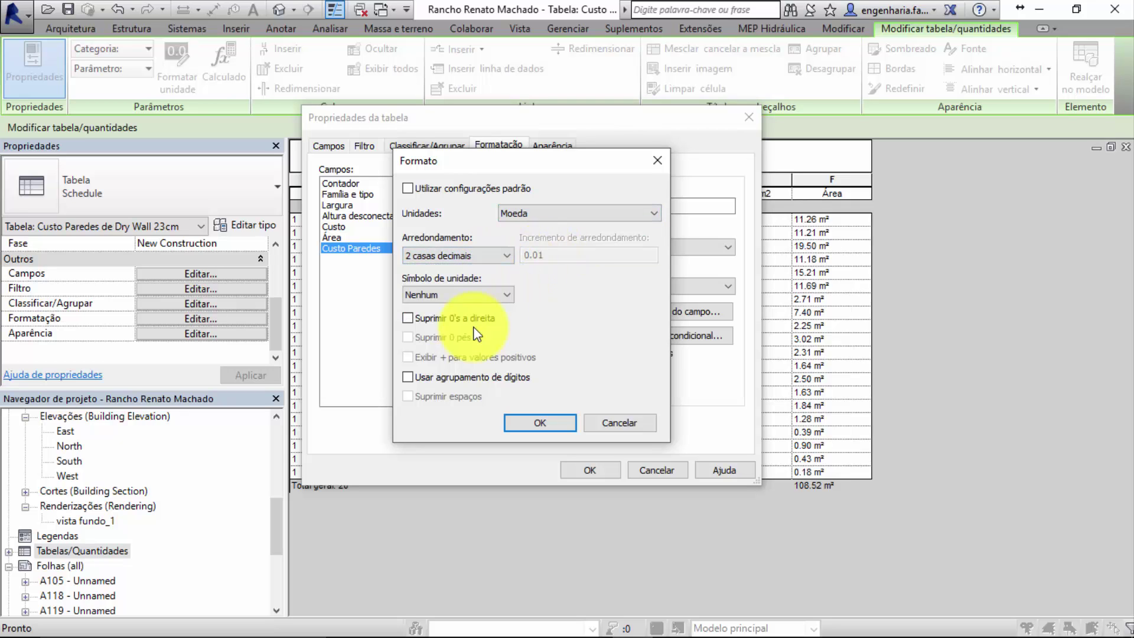
{"action": "left_click", "coordinate": [558, 424]}
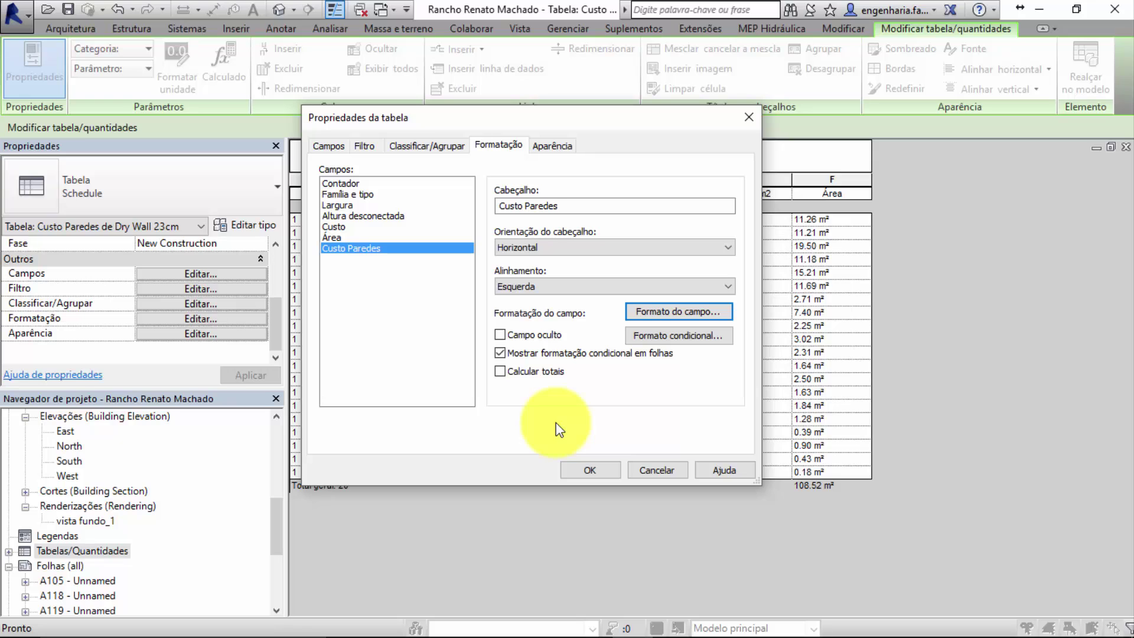
{"action": "left_click", "coordinate": [502, 371]}
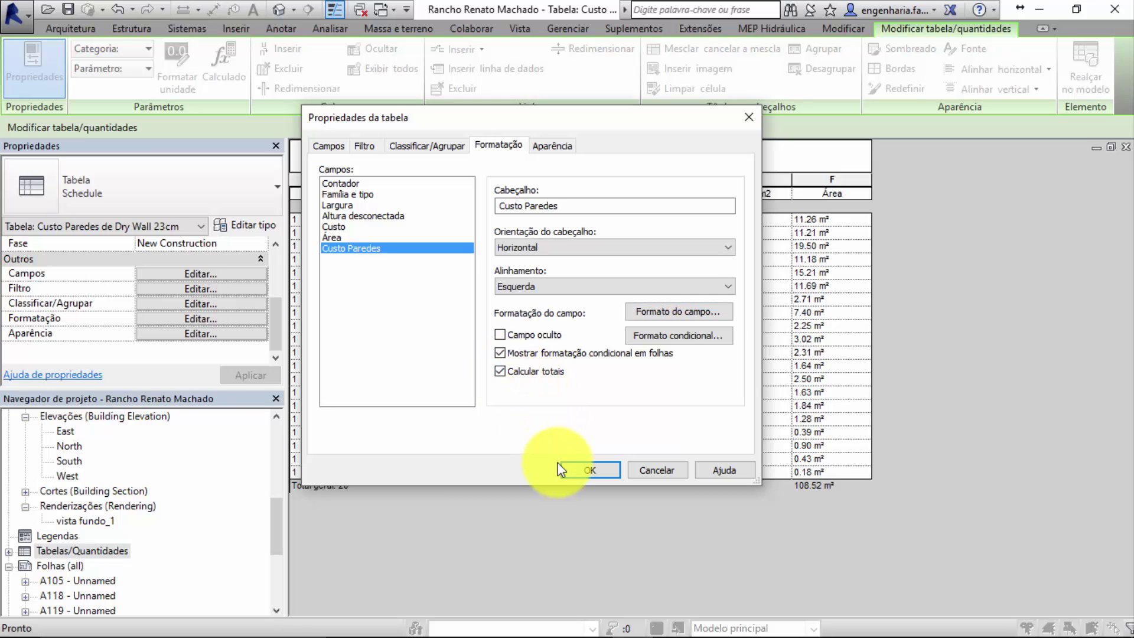
{"action": "left_click", "coordinate": [589, 470]}
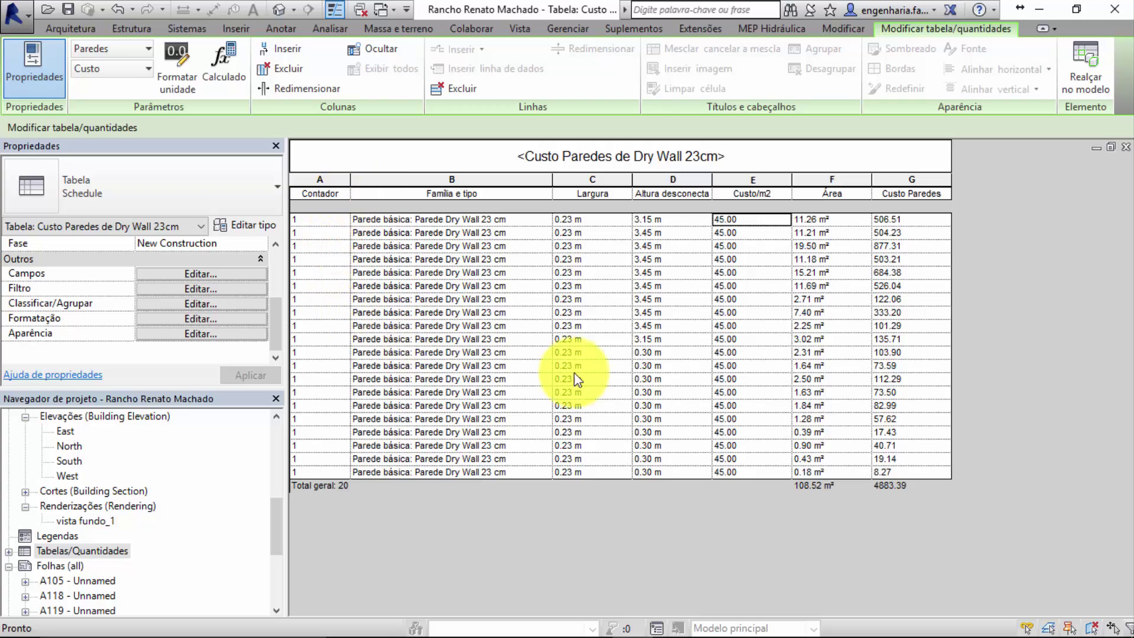
Step: Inspect the first Custo Paredes value in the schedule
{"action": "left_click", "coordinate": [905, 221]}
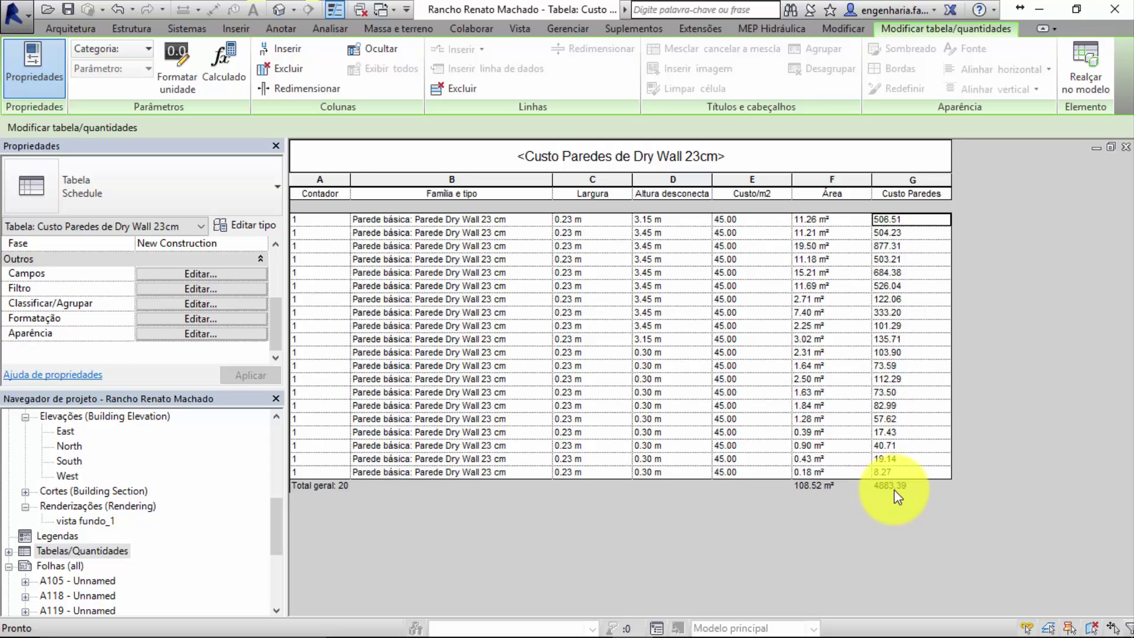
Step: Delete a front Dry Wall 23 cm wall in 3D and reopen the cost schedule
{"action": "left_click", "coordinate": [275, 14]}
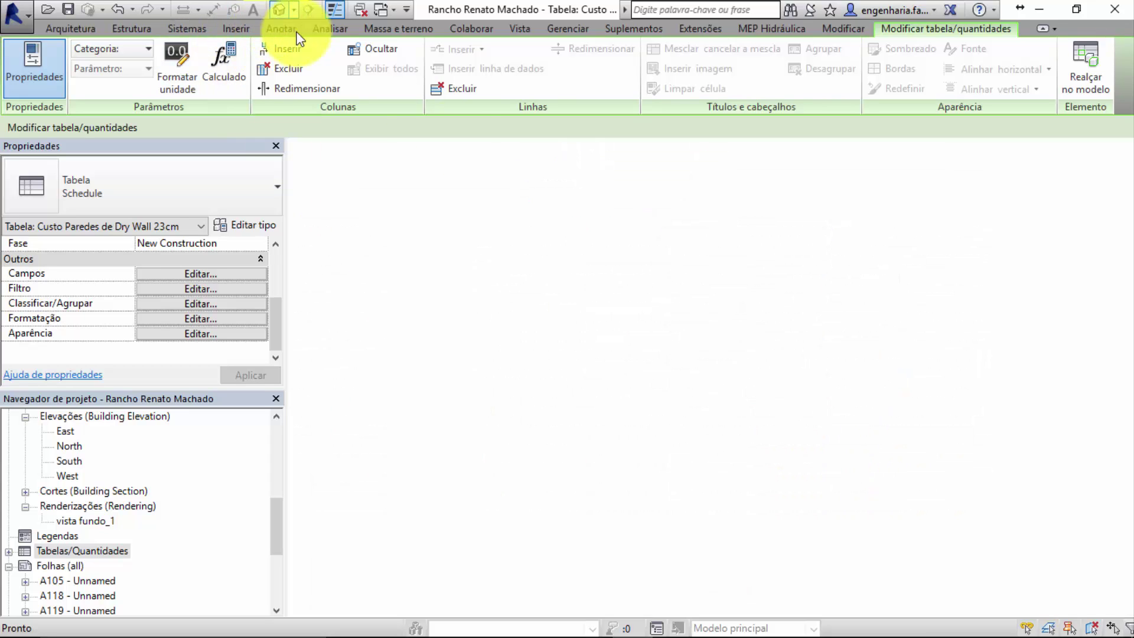
{"action": "left_click", "coordinate": [807, 374]}
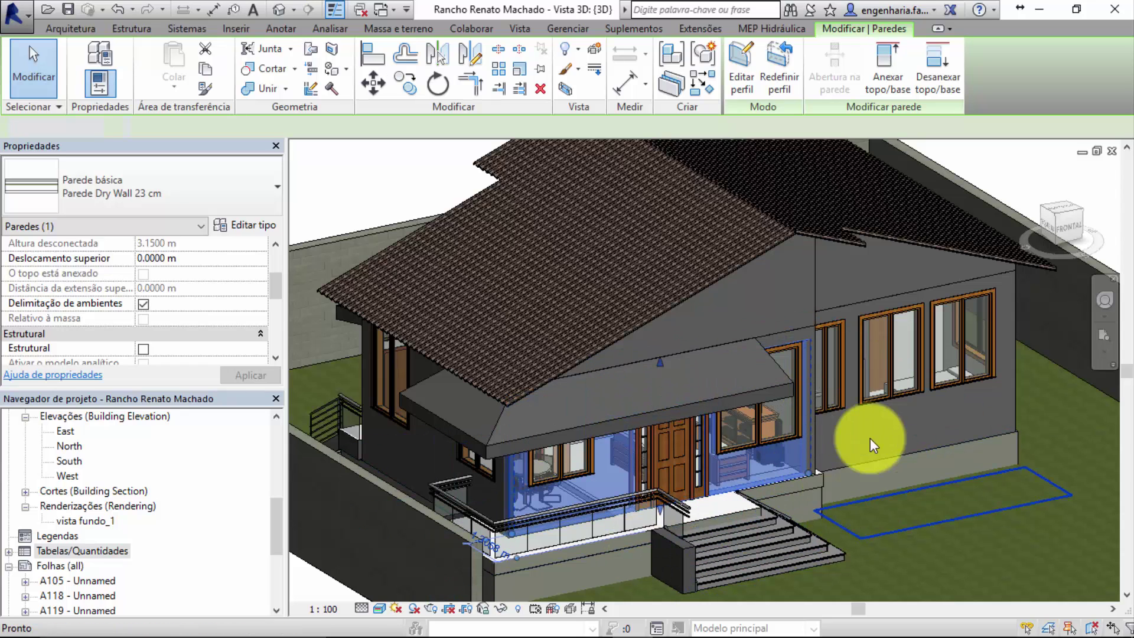
{"action": "key", "text": "Delete"}
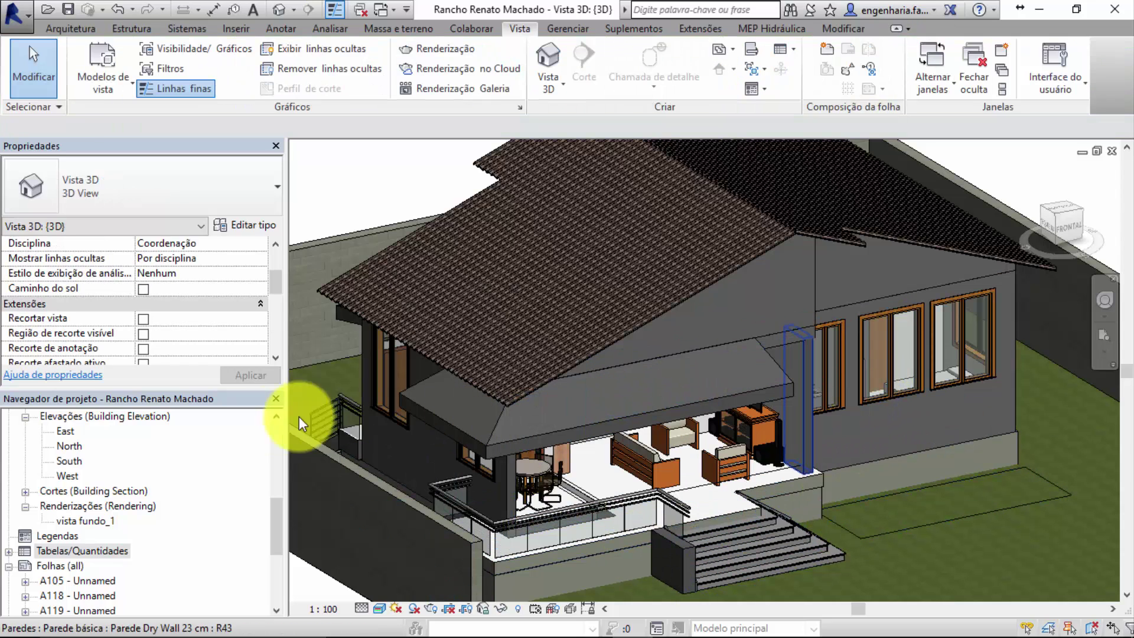
{"action": "scroll", "coordinate": [91, 505], "scroll_direction": "down", "scroll_amount": 2}
{"action": "scroll", "coordinate": [97, 472], "scroll_direction": "down", "scroll_amount": 2}
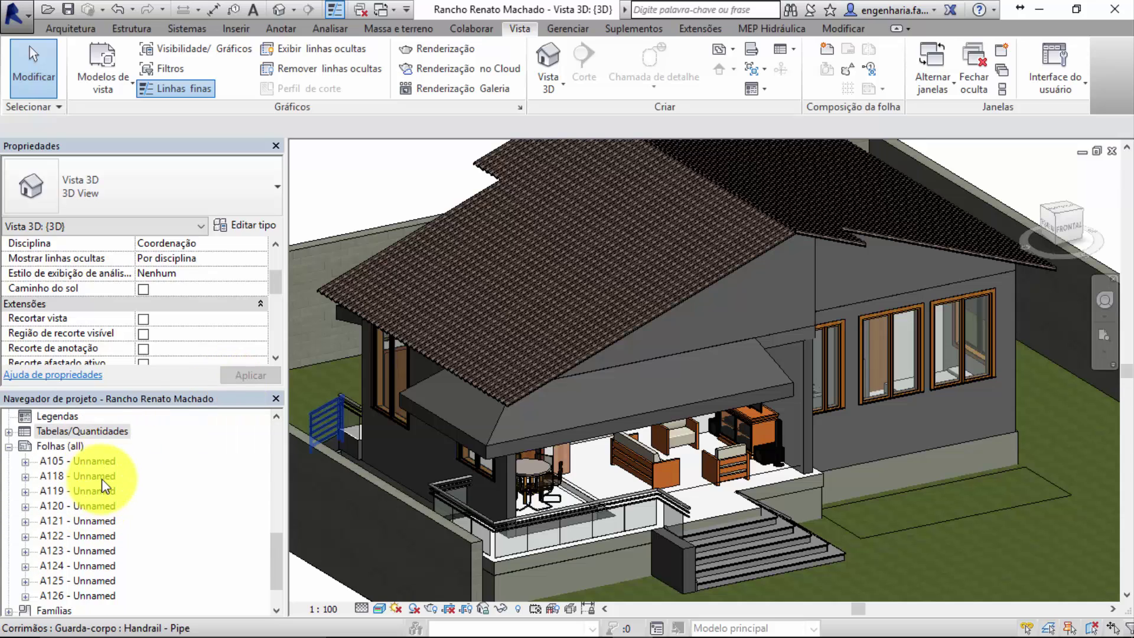
{"action": "scroll", "coordinate": [100, 496], "scroll_direction": "down", "scroll_amount": 4}
{"action": "scroll", "coordinate": [59, 541], "scroll_direction": "up", "scroll_amount": 5}
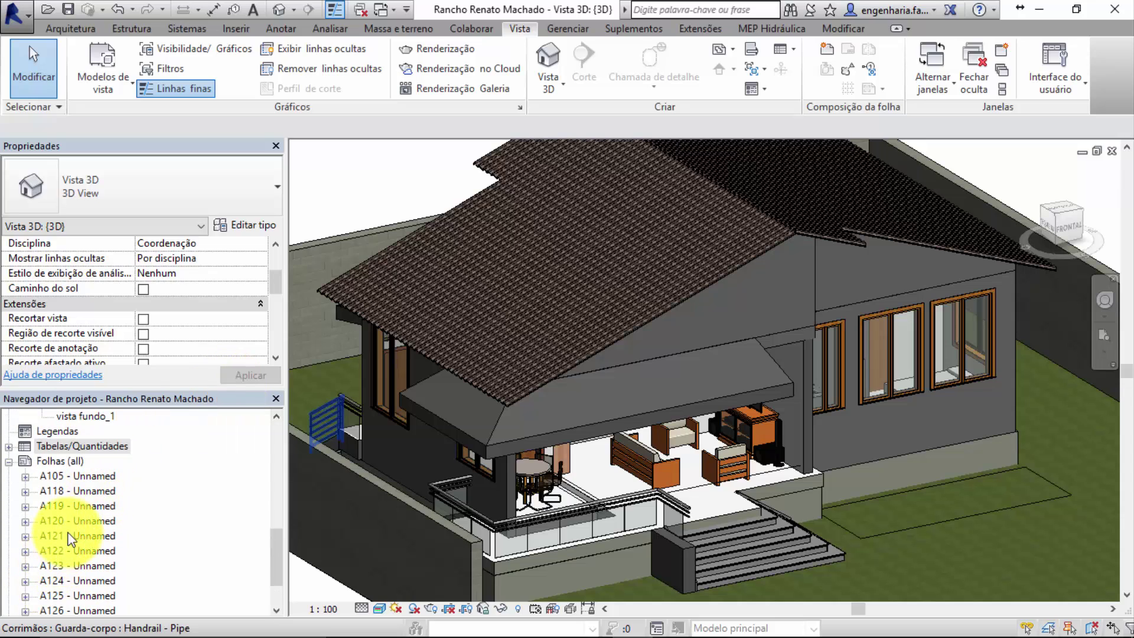
{"action": "double_click", "coordinate": [79, 446]}
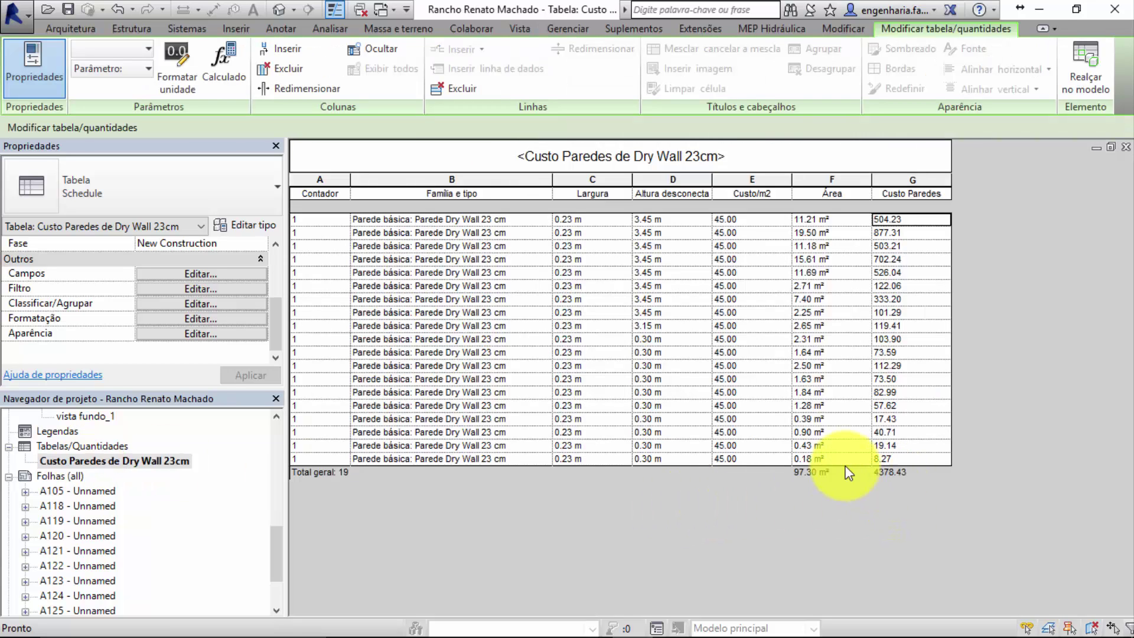
Step: Undo, redo, then undo the deletion, restoring 20 walls and the 4883.39 total
{"action": "left_click", "coordinate": [119, 11]}
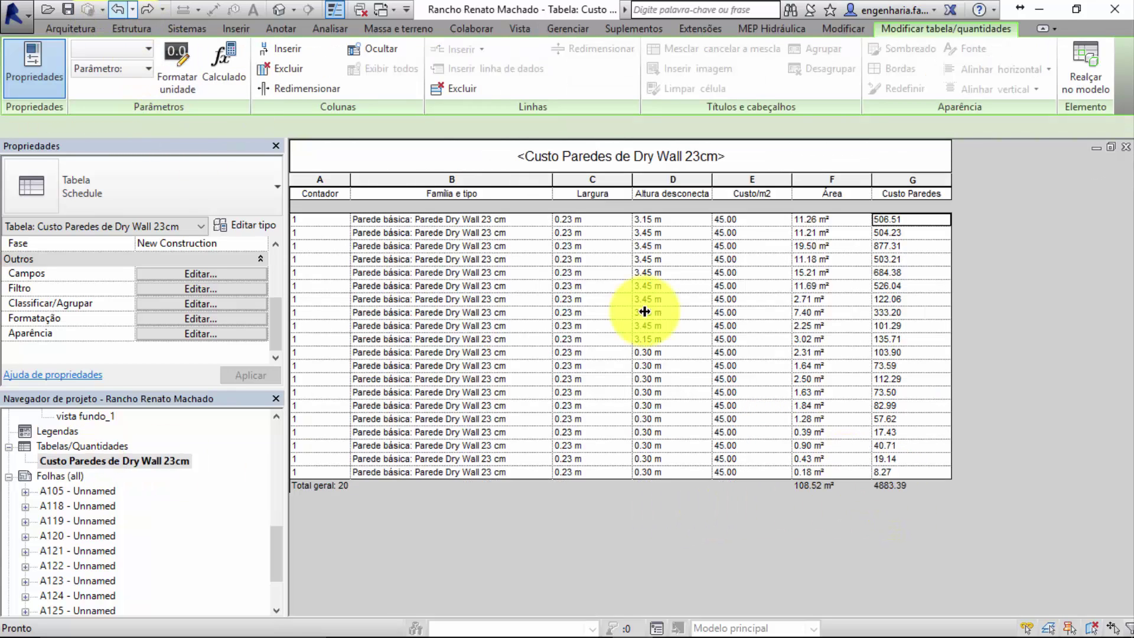
{"action": "left_click", "coordinate": [150, 11]}
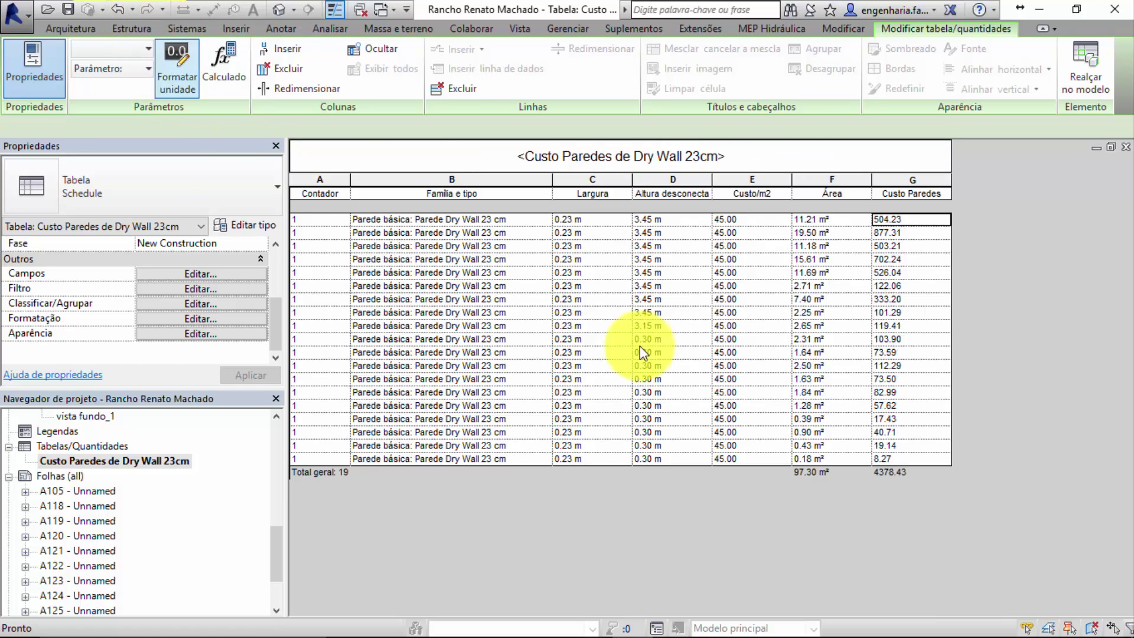
{"action": "left_click", "coordinate": [118, 10]}
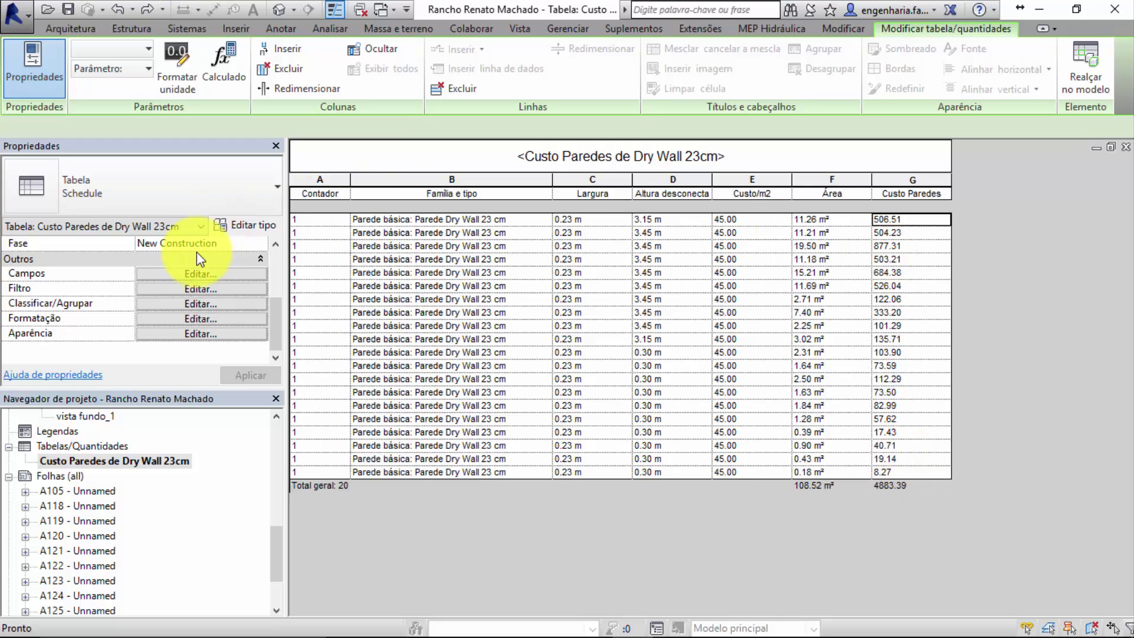
{"action": "left_click", "coordinate": [201, 271]}
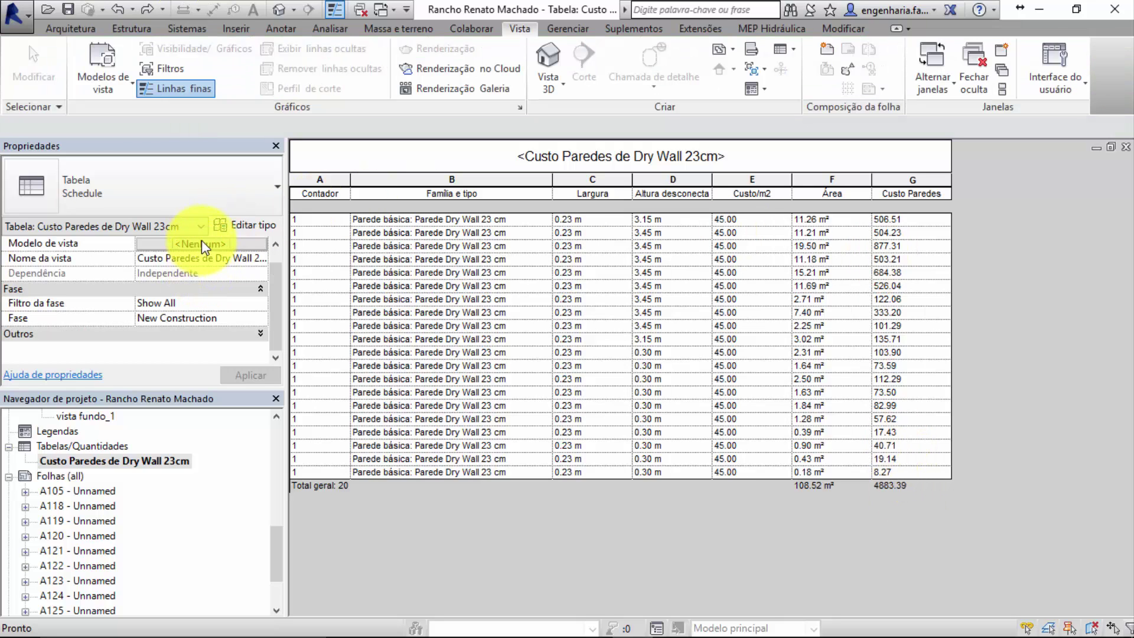
{"action": "scroll", "coordinate": [202, 245], "scroll_direction": "up", "scroll_amount": 1}
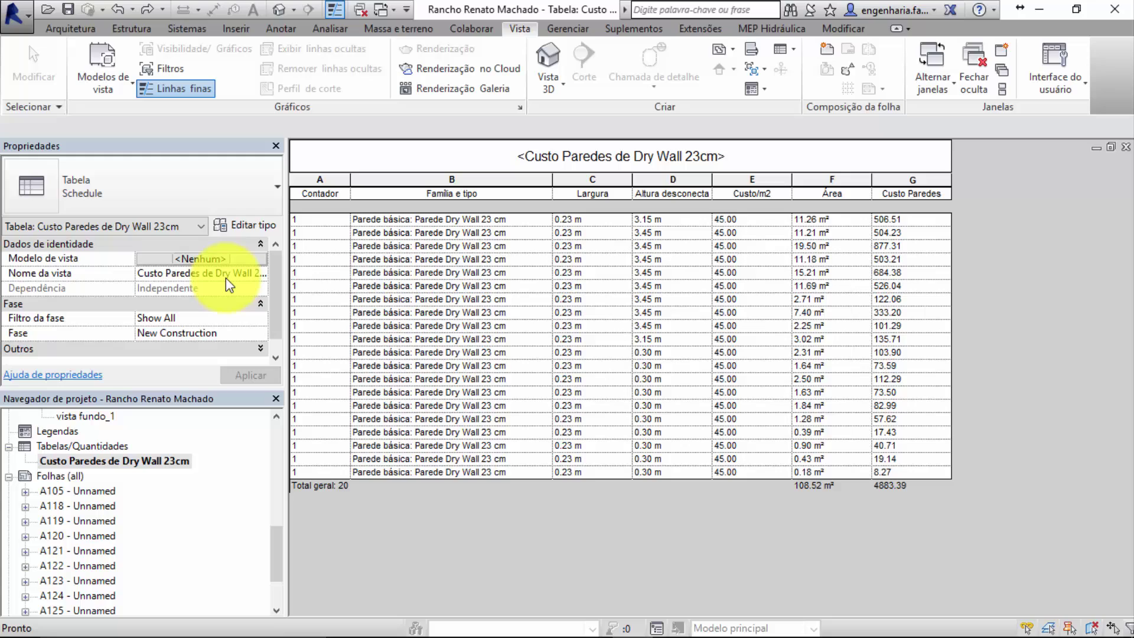
{"action": "left_click", "coordinate": [250, 247]}
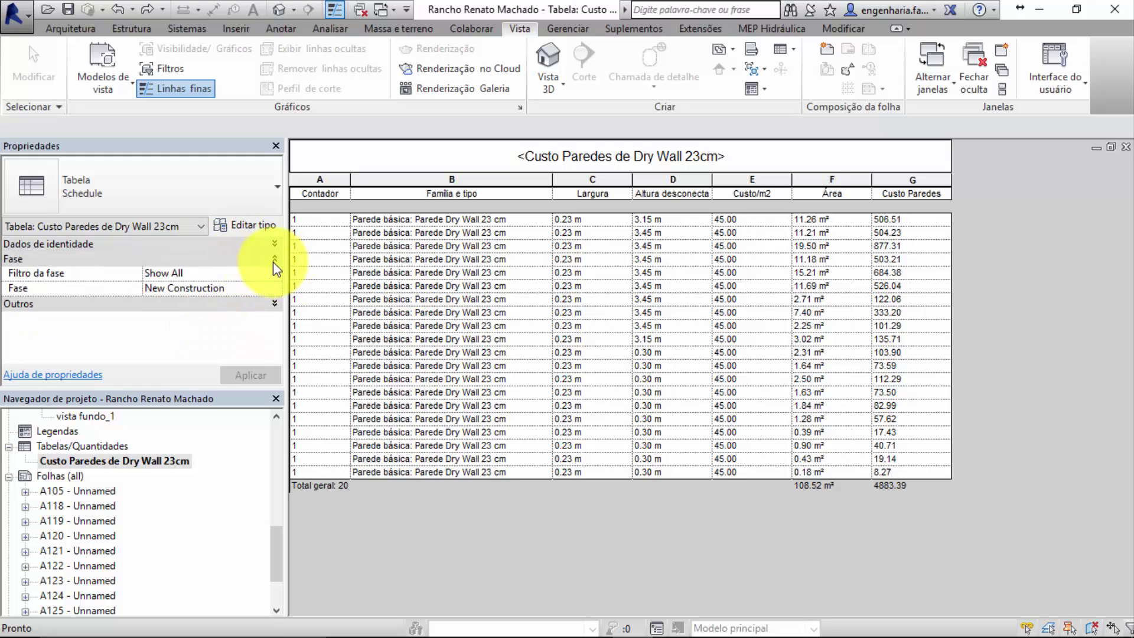
{"action": "left_click", "coordinate": [274, 259]}
{"action": "left_click", "coordinate": [274, 244]}
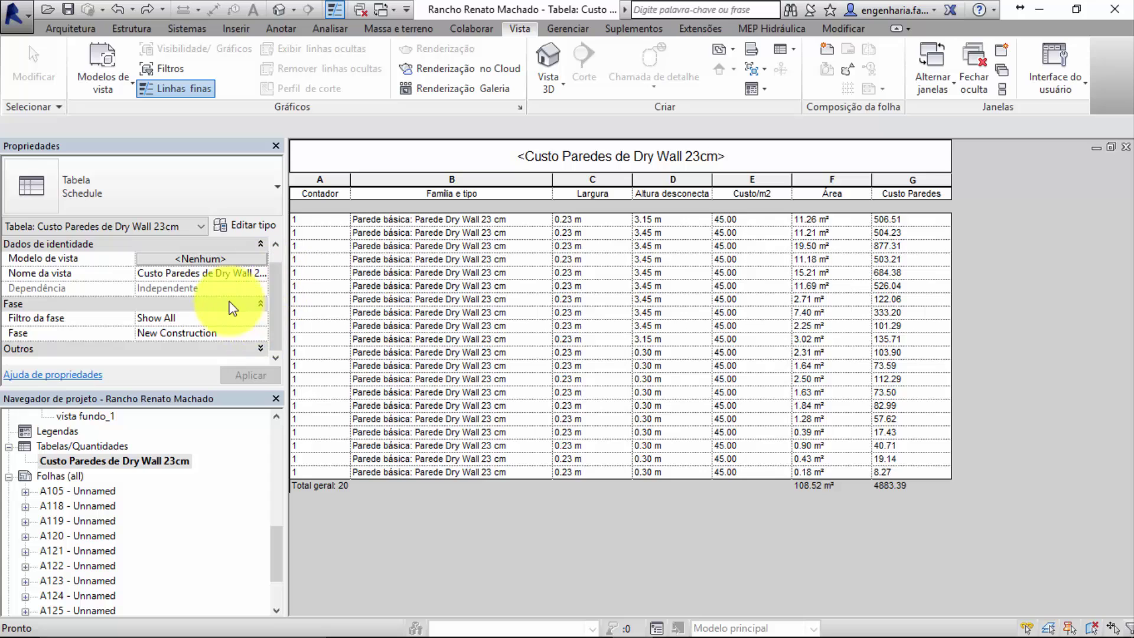
{"action": "scroll", "coordinate": [232, 307], "scroll_direction": "down", "scroll_amount": 1}
{"action": "left_click", "coordinate": [260, 335]}
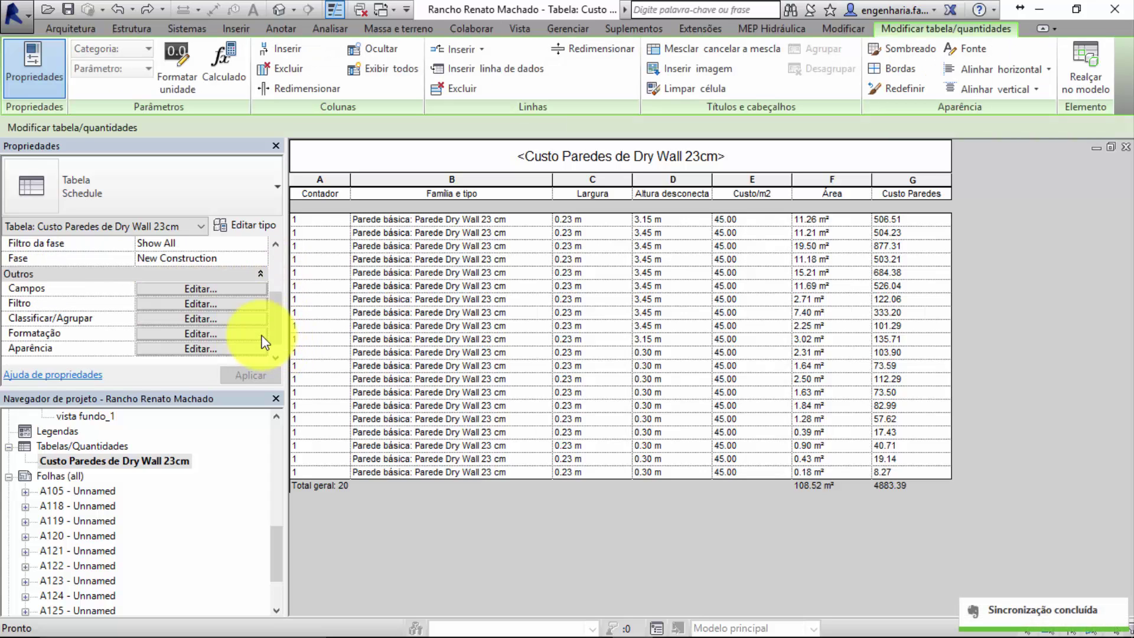
{"action": "left_click", "coordinate": [236, 286]}
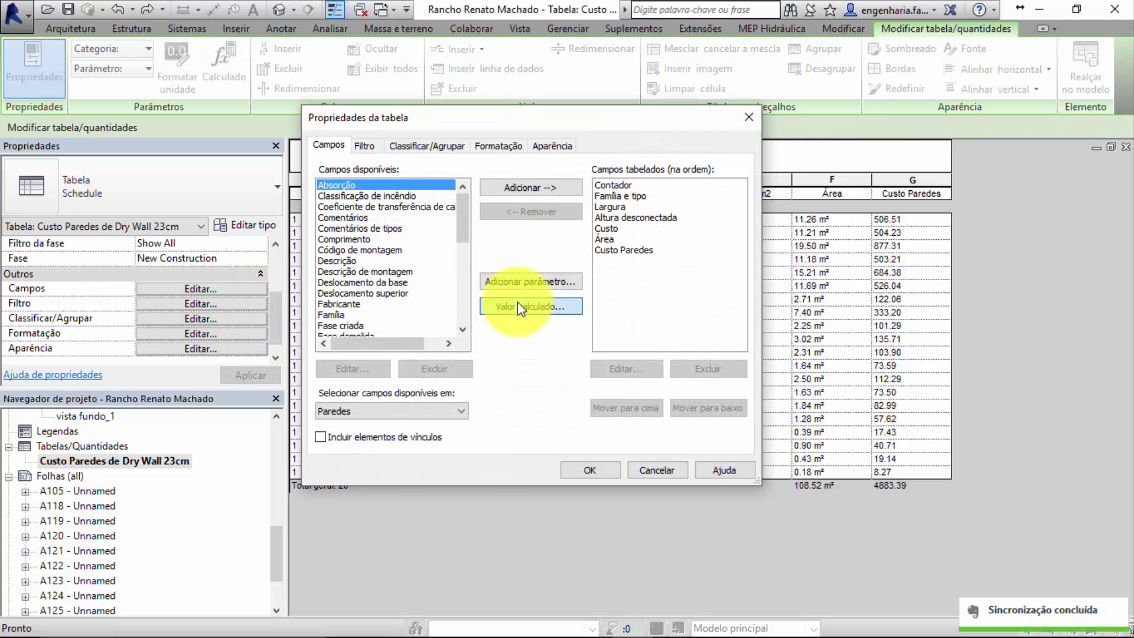
{"action": "left_click", "coordinate": [518, 304]}
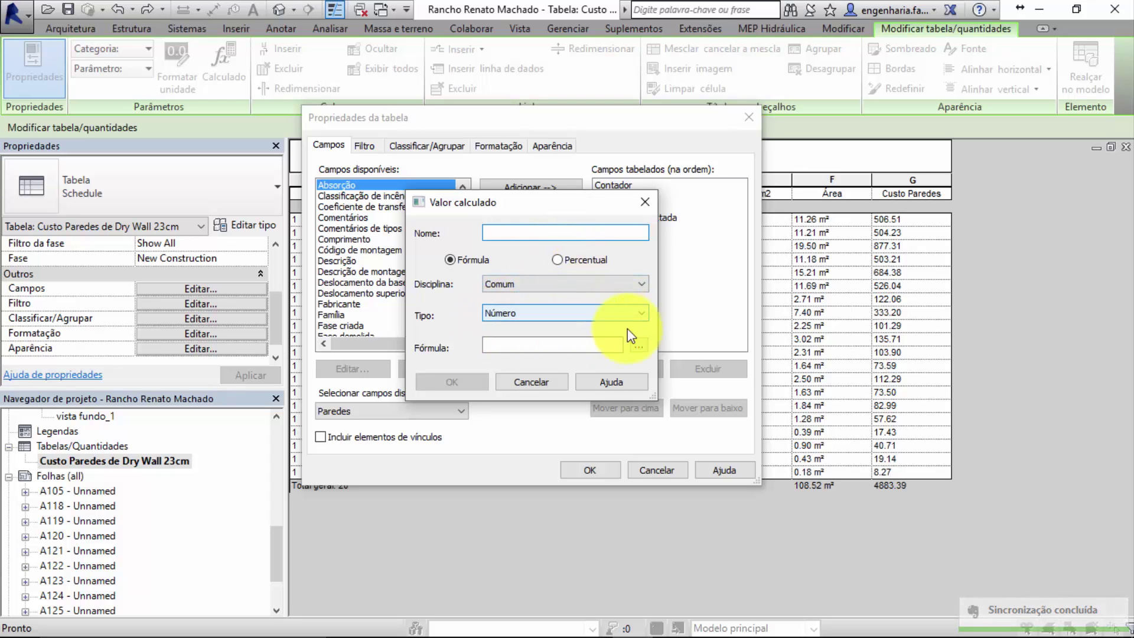
{"action": "left_click", "coordinate": [635, 346]}
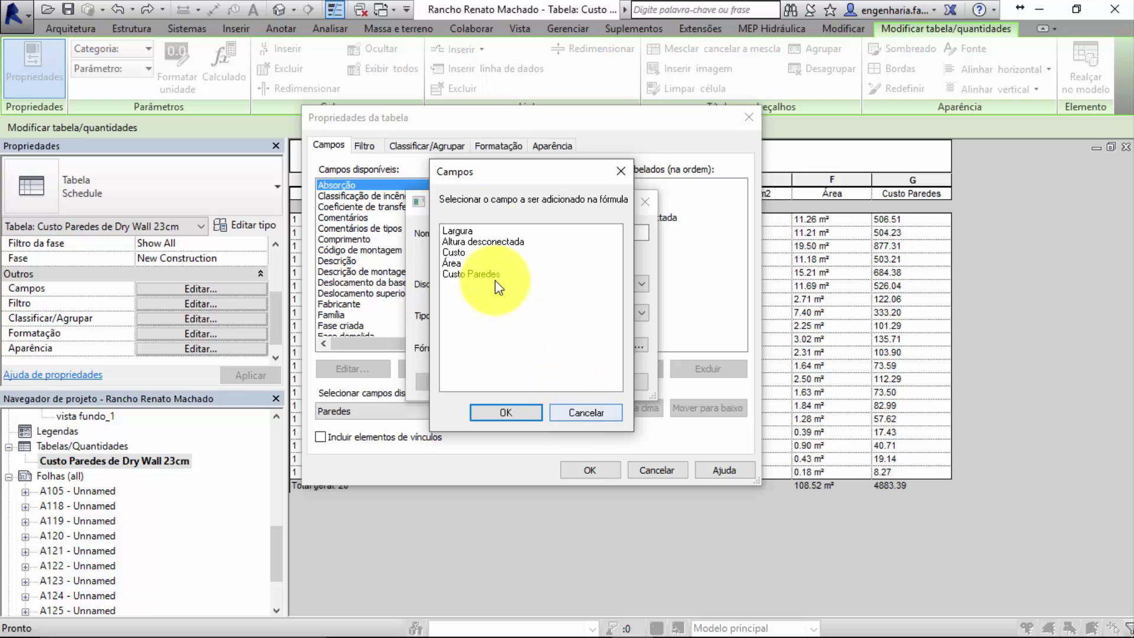
{"action": "left_click", "coordinate": [591, 413]}
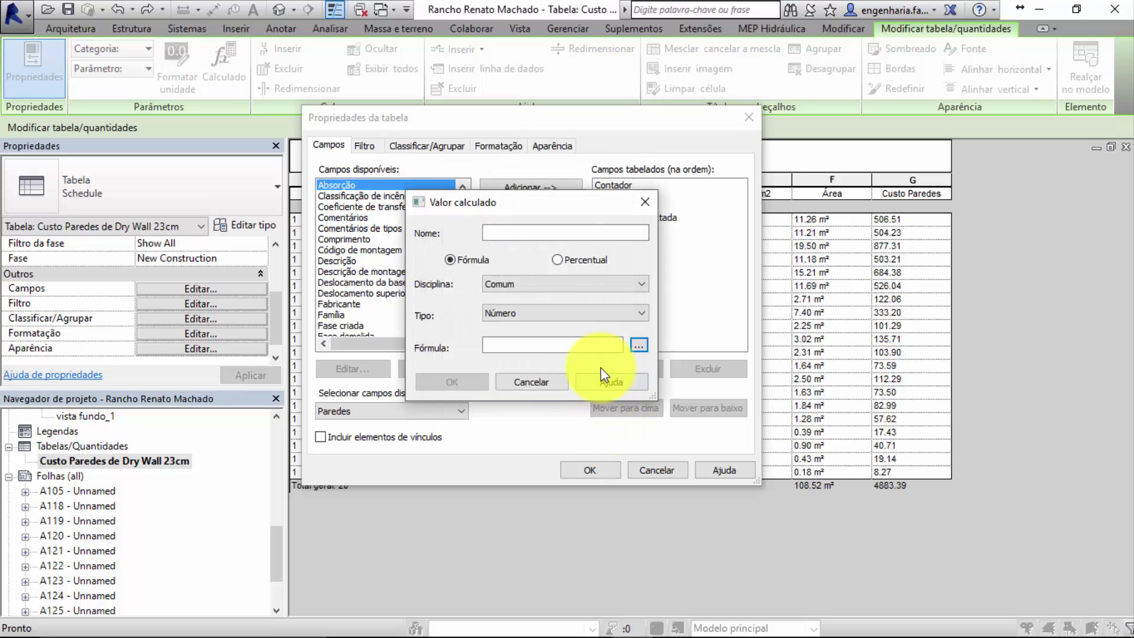
{"action": "left_click", "coordinate": [501, 344]}
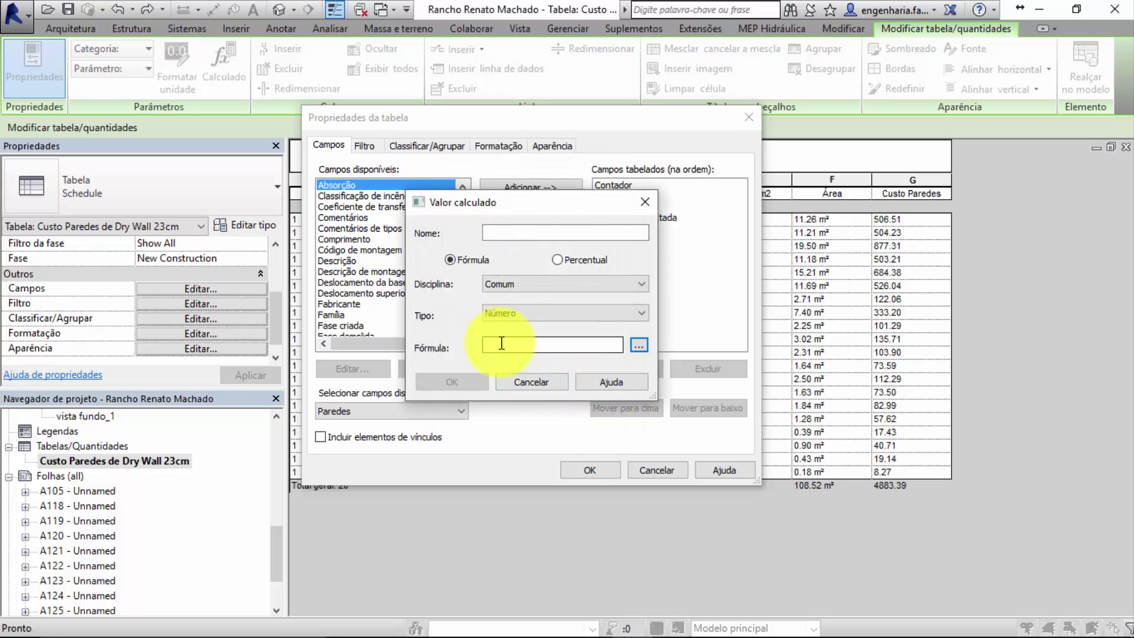
{"action": "left_click", "coordinate": [535, 382]}
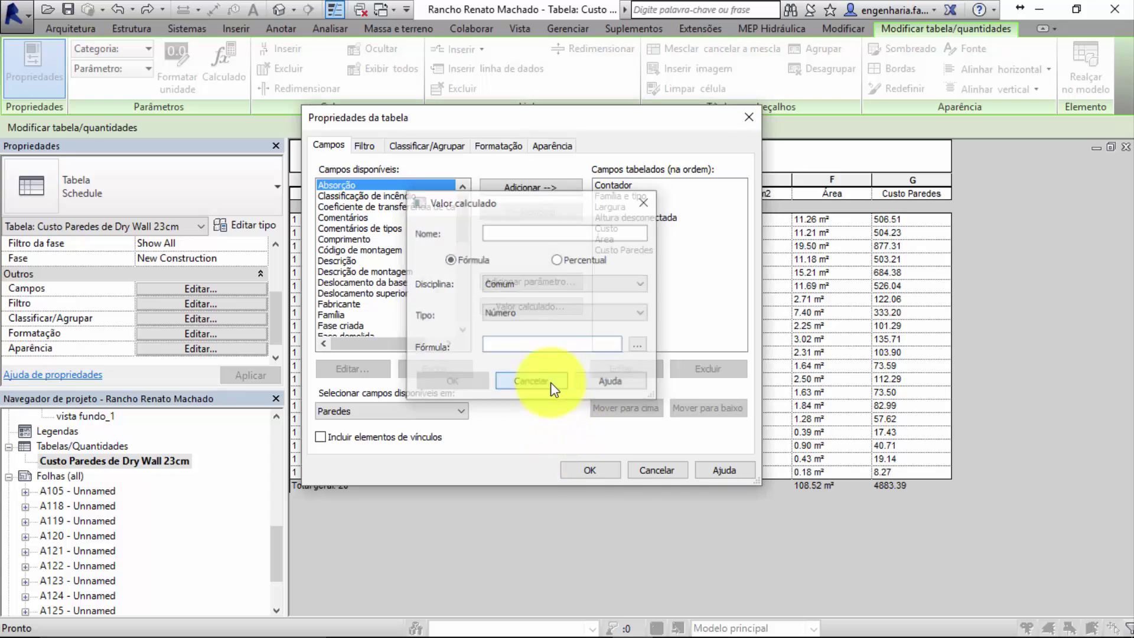
{"action": "left_click", "coordinate": [631, 470]}
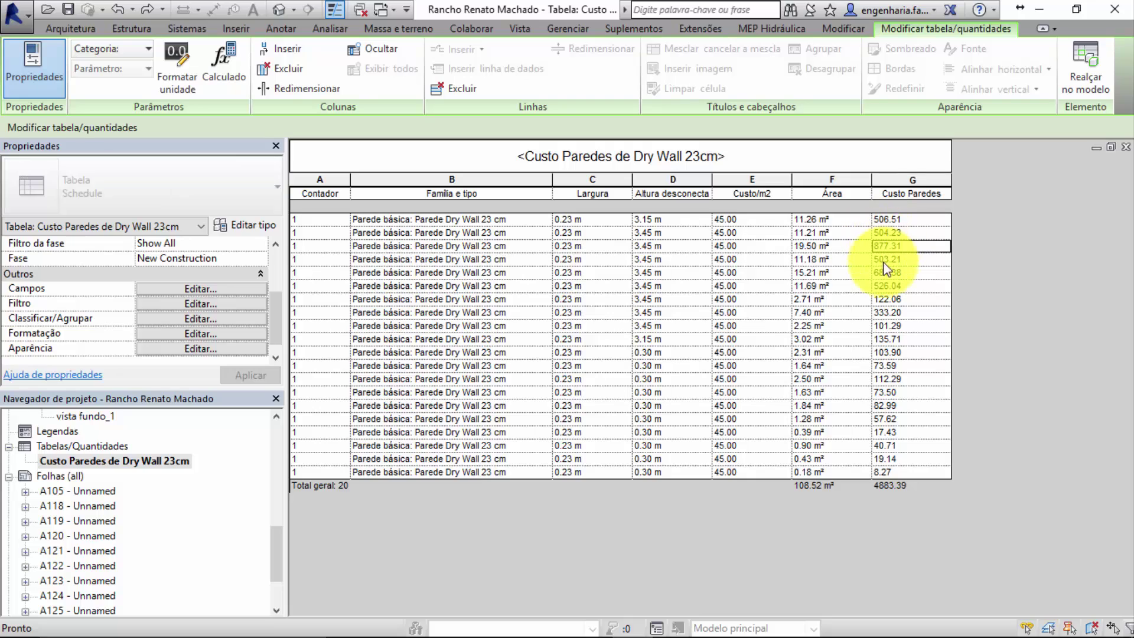
Step: Widen the Área schedule column a little, then switch to Chrome's Revit Structure 2016 avançado course page
{"action": "left_click", "coordinate": [867, 313]}
{"action": "left_click_drag", "start_coordinate": [872, 321], "coordinate": [876, 320]}
{"action": "left_click", "coordinate": [898, 381]}
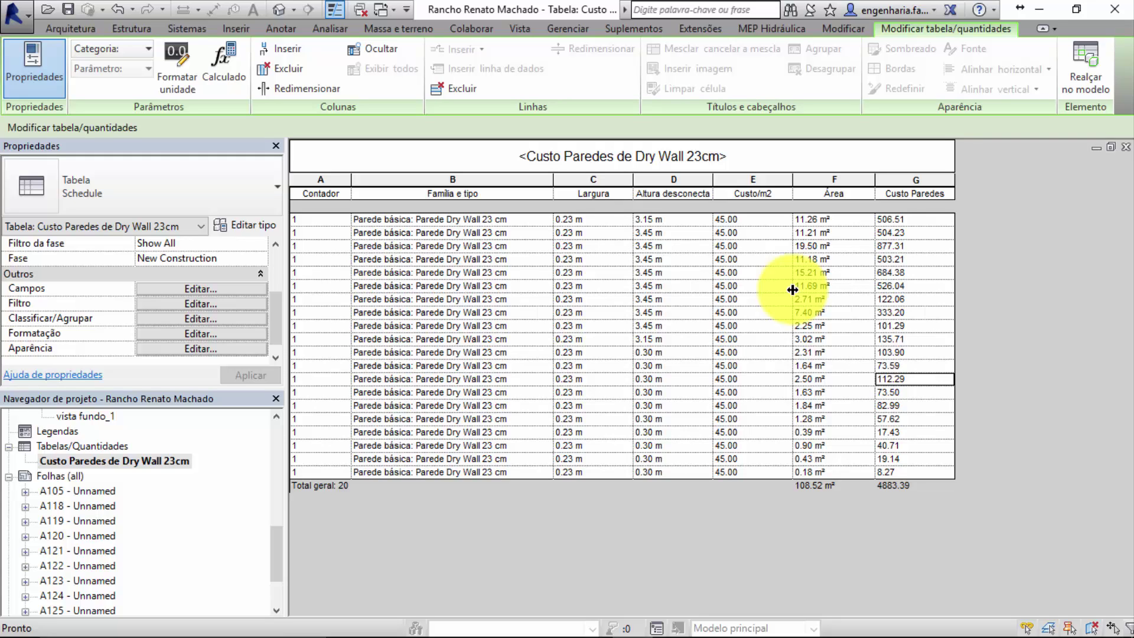
{"action": "key", "text": "alt+Tab"}
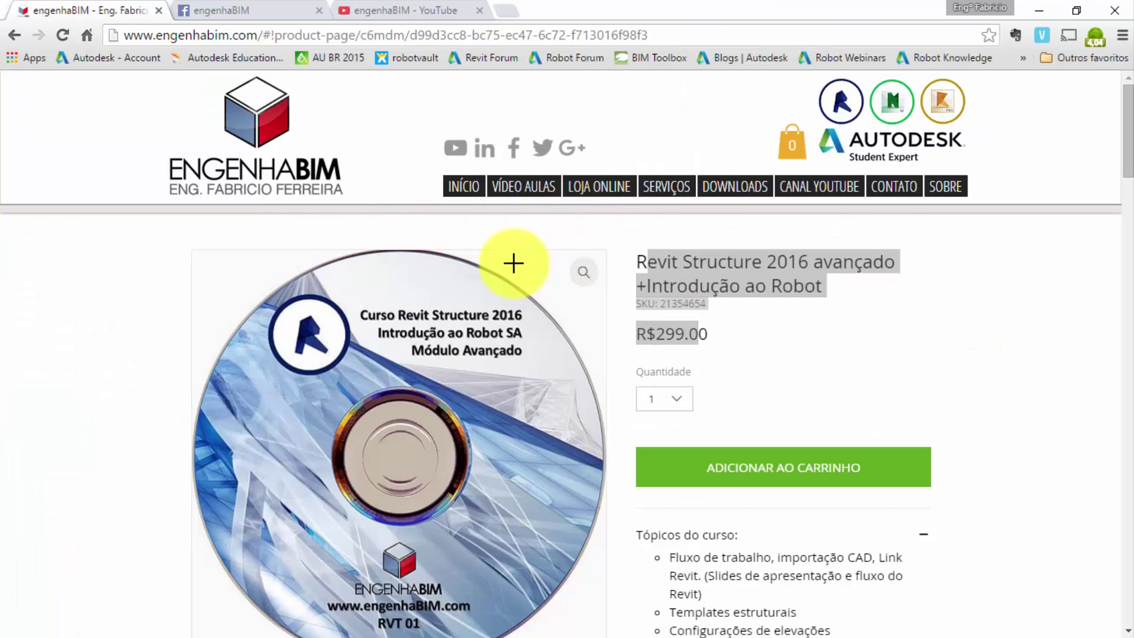
{"action": "left_click", "coordinate": [730, 278]}
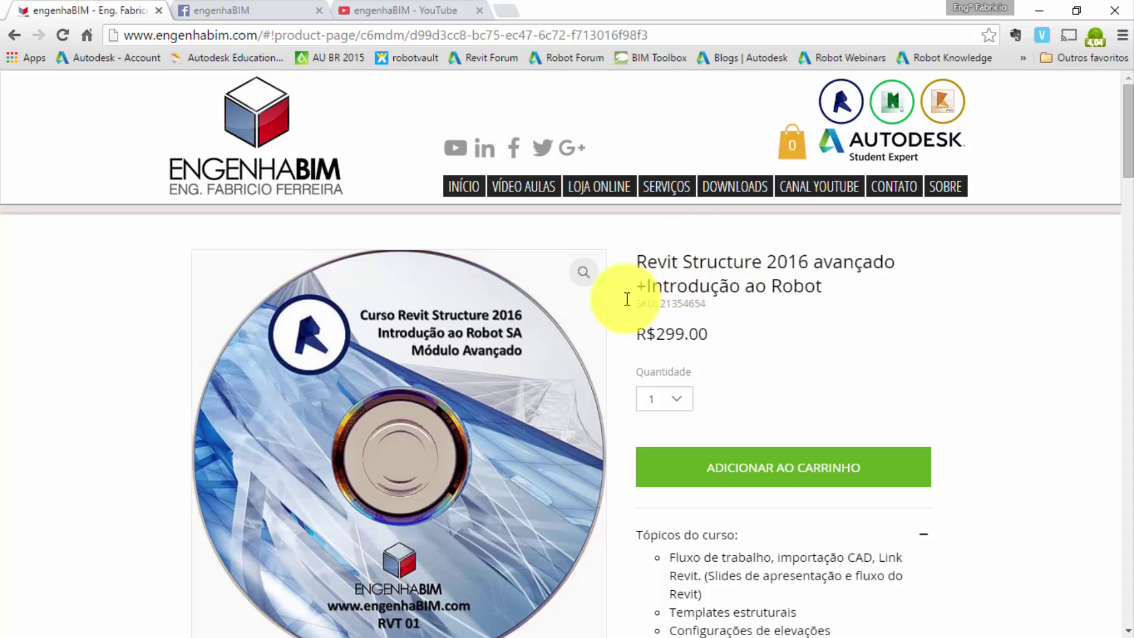
{"action": "scroll", "coordinate": [683, 266], "scroll_direction": "down", "scroll_amount": 4}
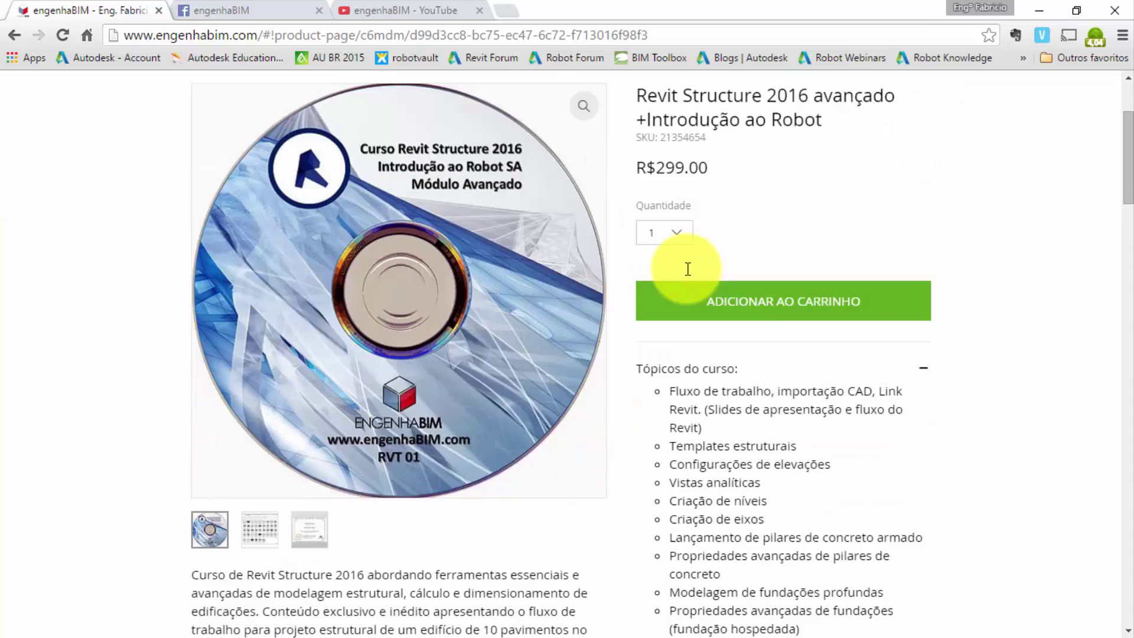
{"action": "left_click", "coordinate": [254, 449]}
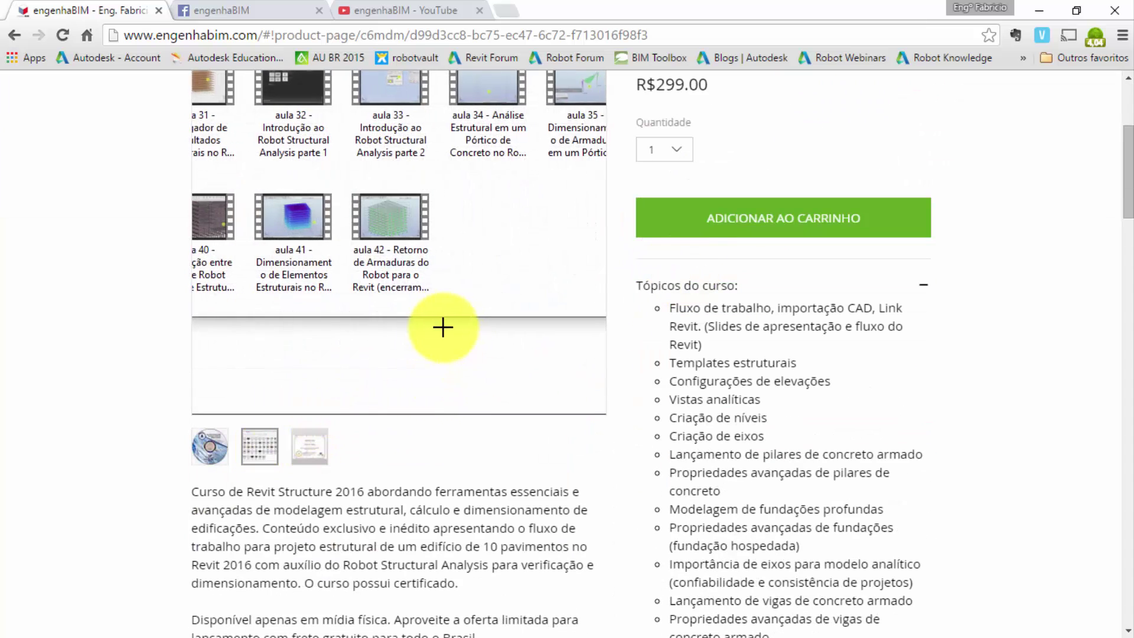
{"action": "scroll", "coordinate": [290, 361], "scroll_direction": "up", "scroll_amount": 4}
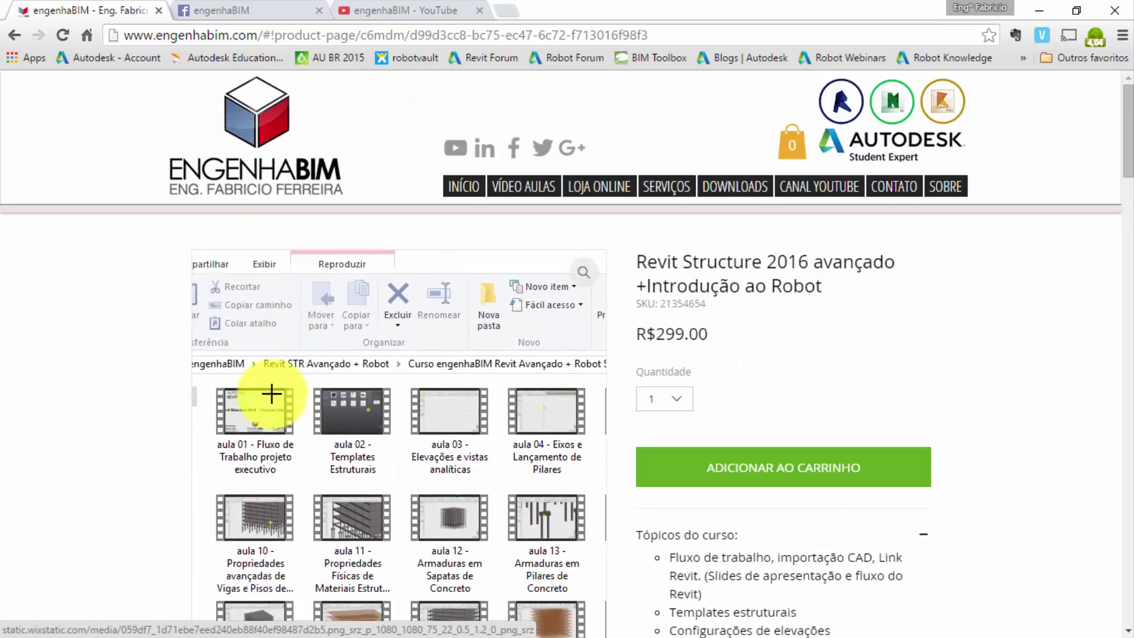
{"action": "scroll", "coordinate": [319, 401], "scroll_direction": "down", "scroll_amount": 3}
{"action": "scroll", "coordinate": [767, 407], "scroll_direction": "down", "scroll_amount": 5}
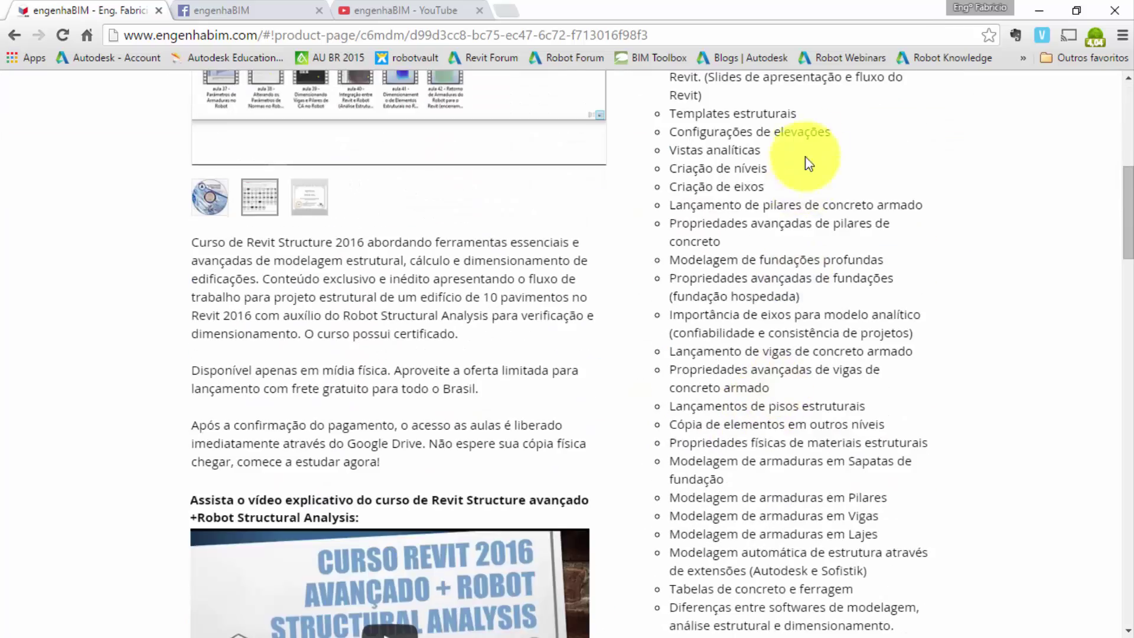
{"action": "scroll", "coordinate": [810, 165], "scroll_direction": "down", "scroll_amount": 6}
{"action": "scroll", "coordinate": [823, 172], "scroll_direction": "down", "scroll_amount": 8}
{"action": "scroll", "coordinate": [828, 236], "scroll_direction": "down", "scroll_amount": 8}
{"action": "scroll", "coordinate": [819, 258], "scroll_direction": "up", "scroll_amount": 10}
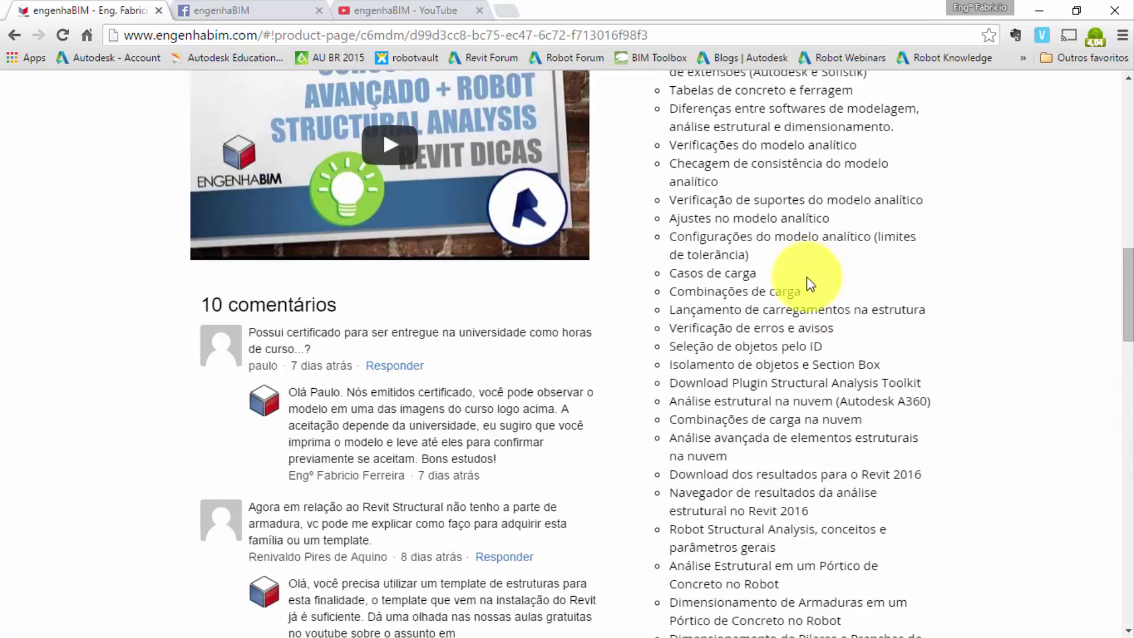
{"action": "scroll", "coordinate": [807, 278], "scroll_direction": "up", "scroll_amount": 4}
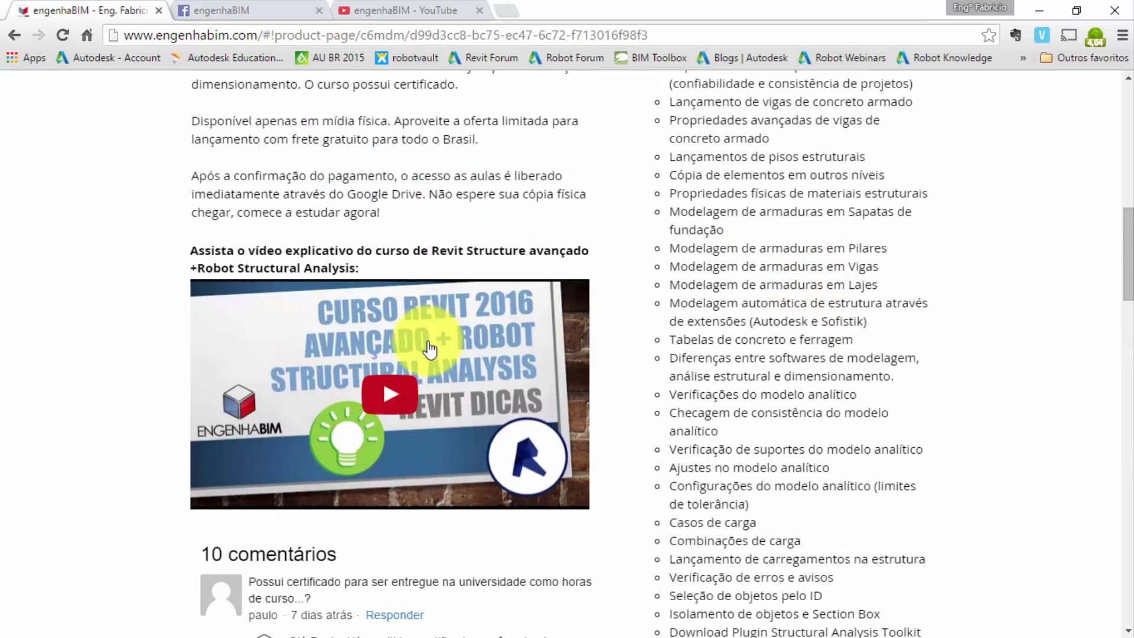
{"action": "scroll", "coordinate": [429, 349], "scroll_direction": "up", "scroll_amount": 10}
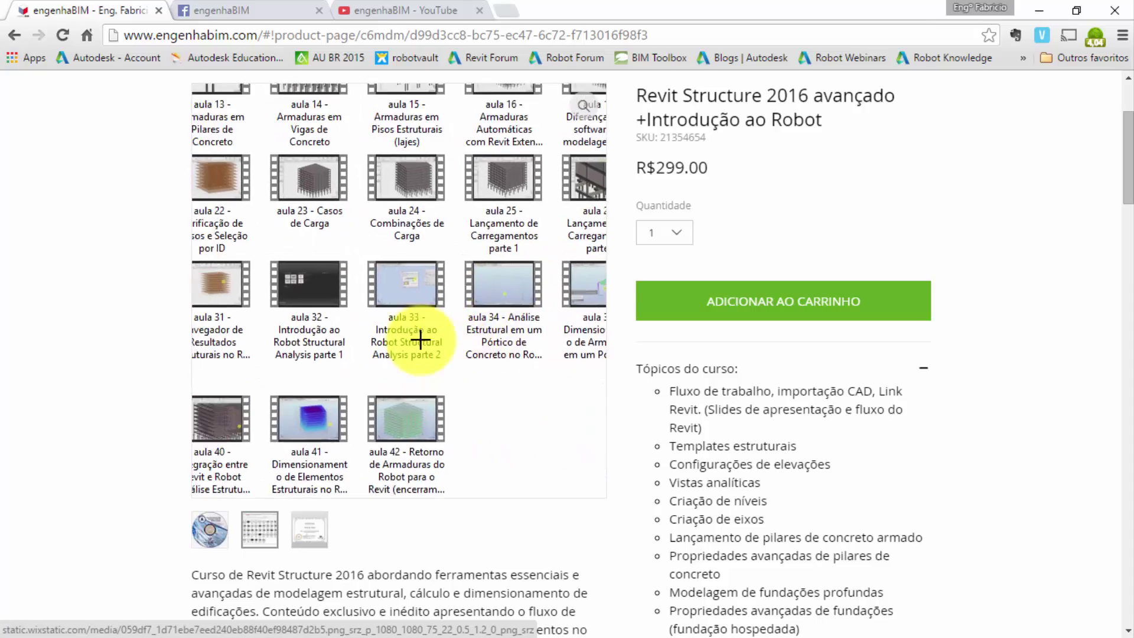
{"action": "scroll", "coordinate": [418, 393], "scroll_direction": "up", "scroll_amount": 3}
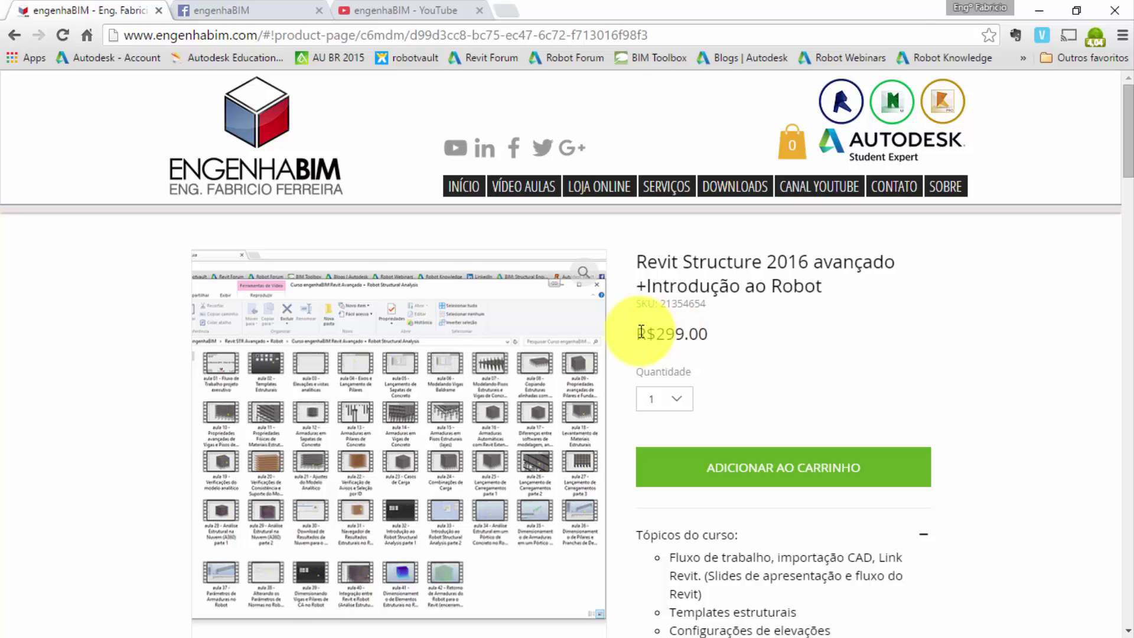
{"action": "scroll", "coordinate": [142, 488], "scroll_direction": "down", "scroll_amount": 3}
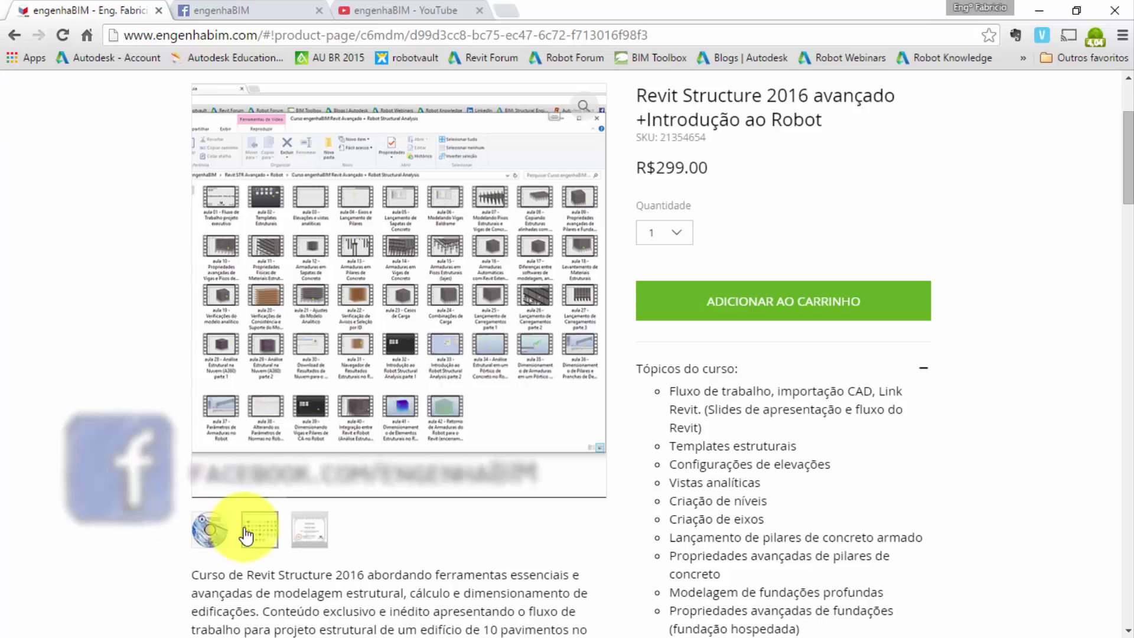
{"action": "left_click", "coordinate": [223, 530]}
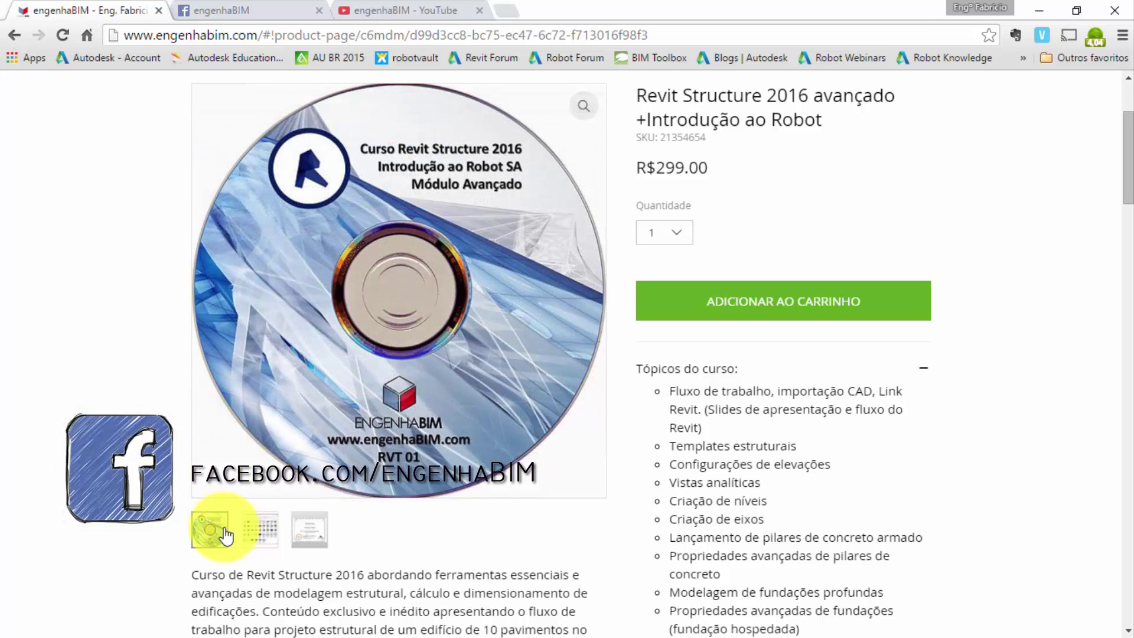